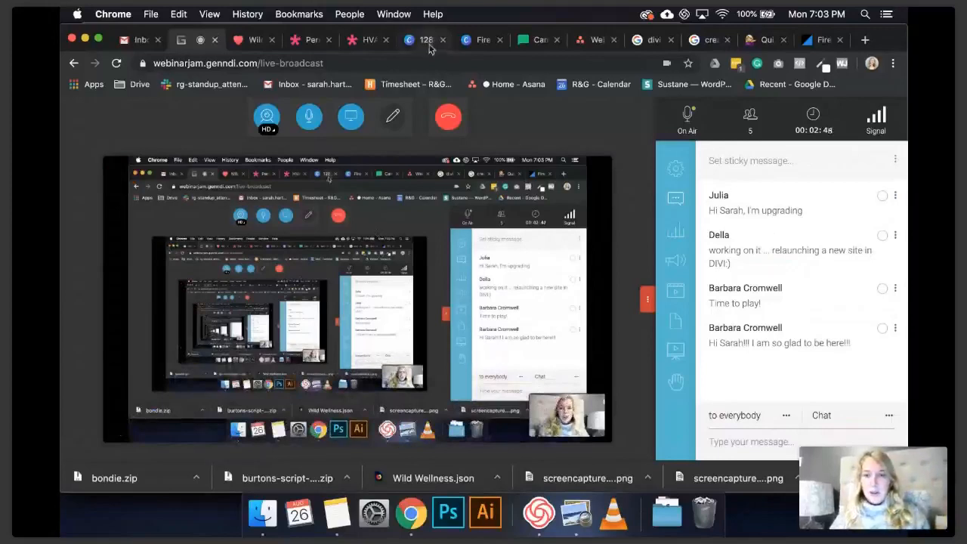
Open the Fire brand map design in Canva and examine its logo, aura words, colour palette, fonts and photos
click(473, 44)
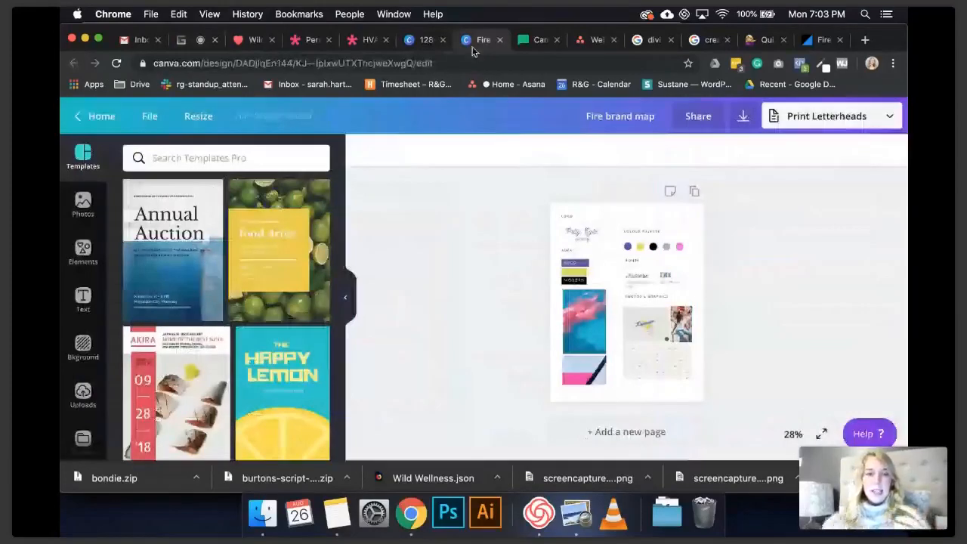
scroll(734, 280, up, 3)
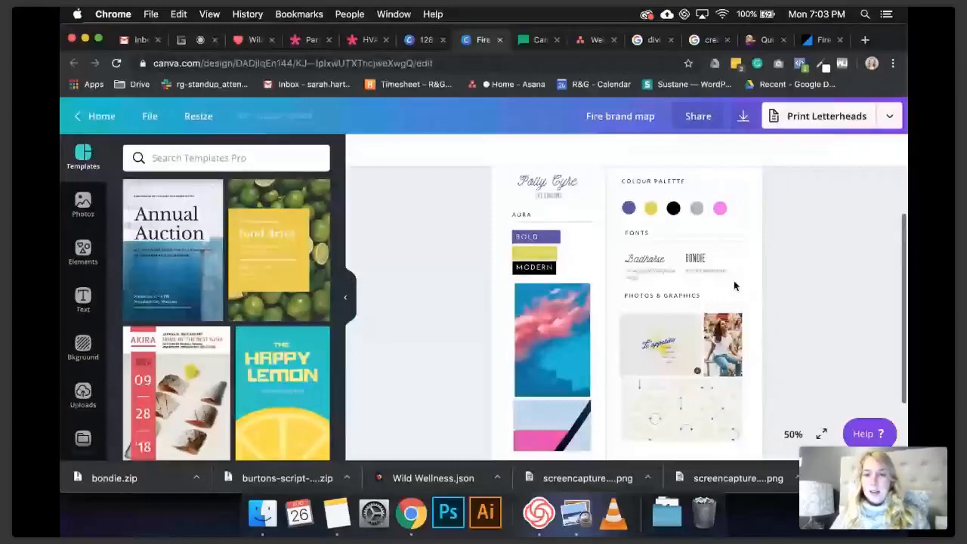
scroll(734, 285, up, 1)
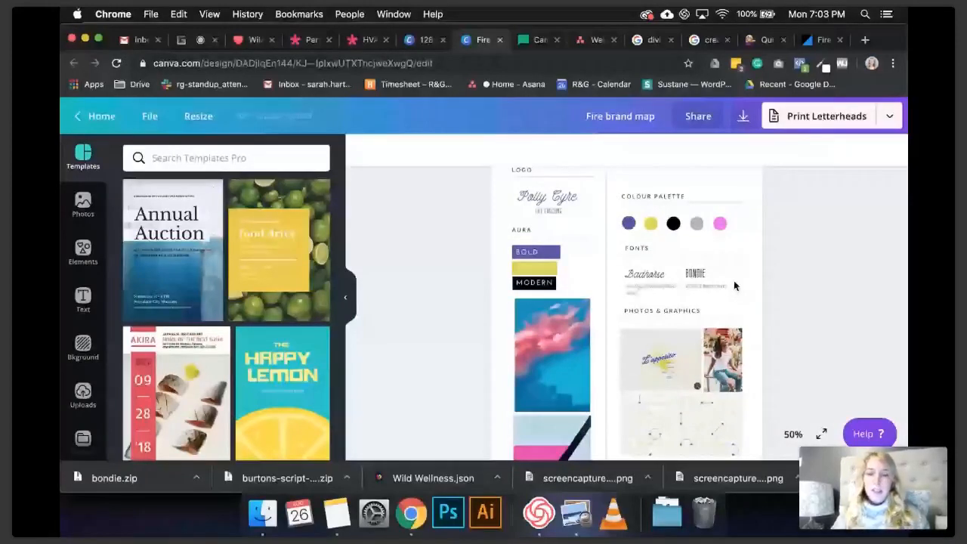
scroll(734, 286, down, 1)
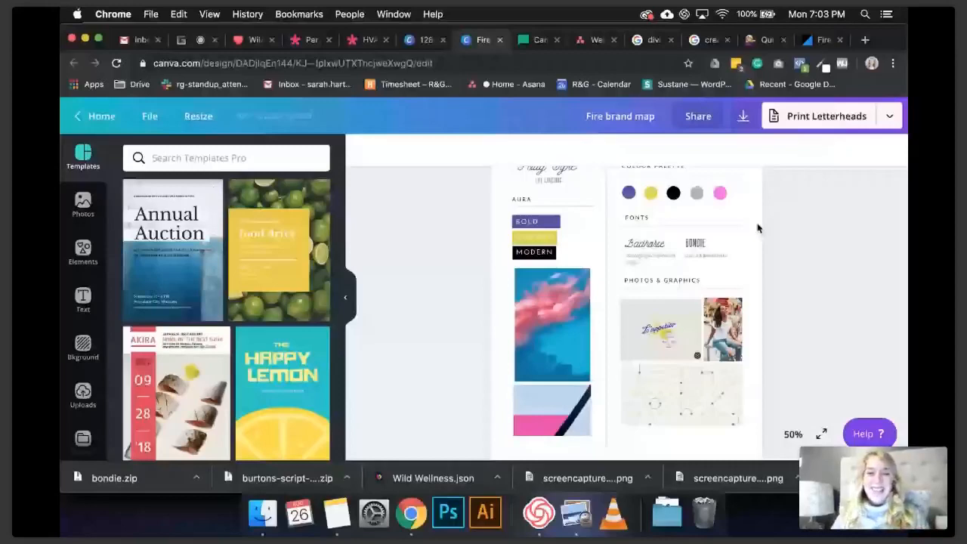
scroll(759, 228, up, 2)
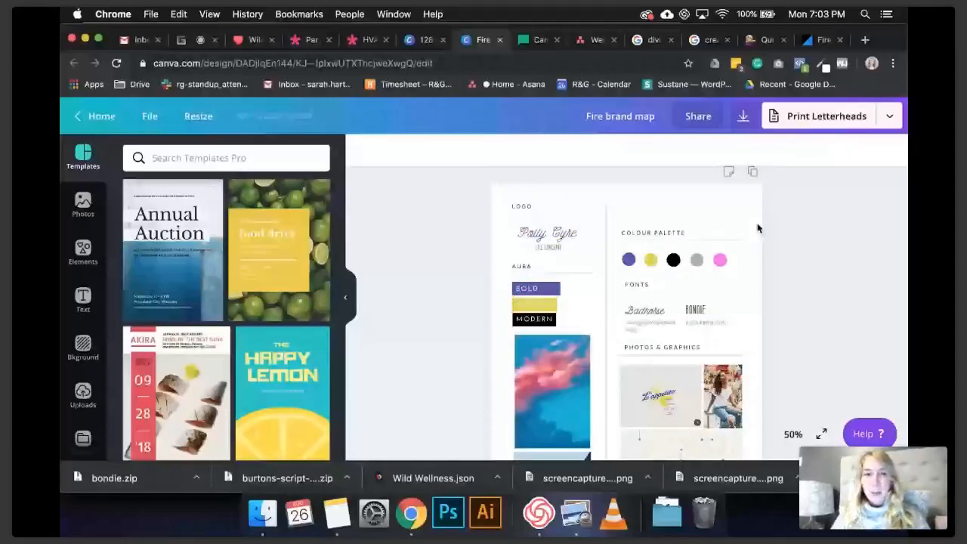
scroll(758, 228, down, 1)
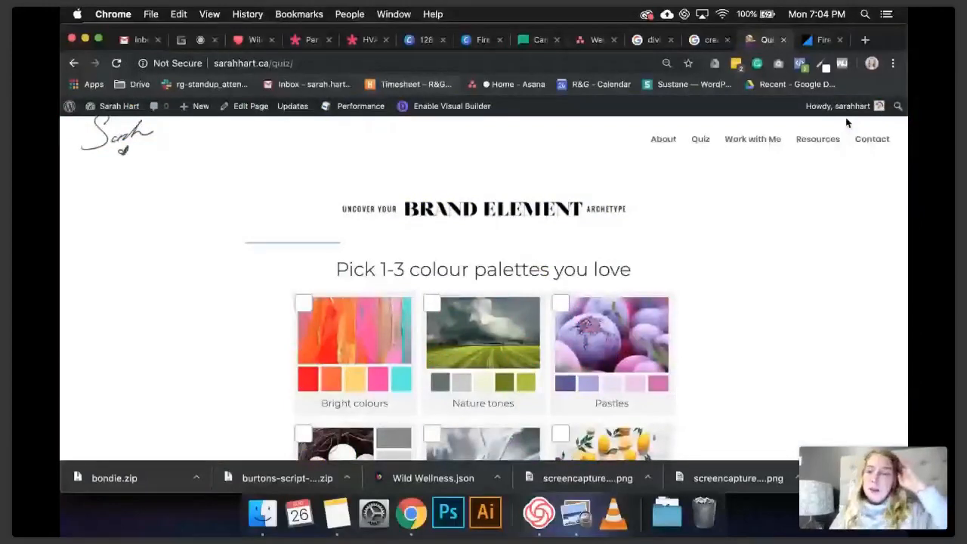
Look over the fire colours inspiration page and the full Wild Wellness page layout in the visual builder
key(ctrl+Tab)
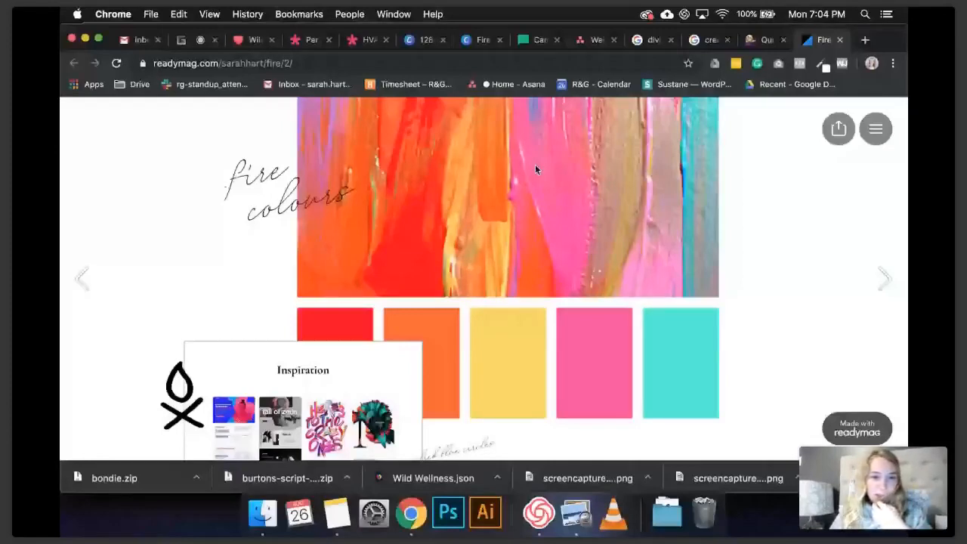
click(255, 40)
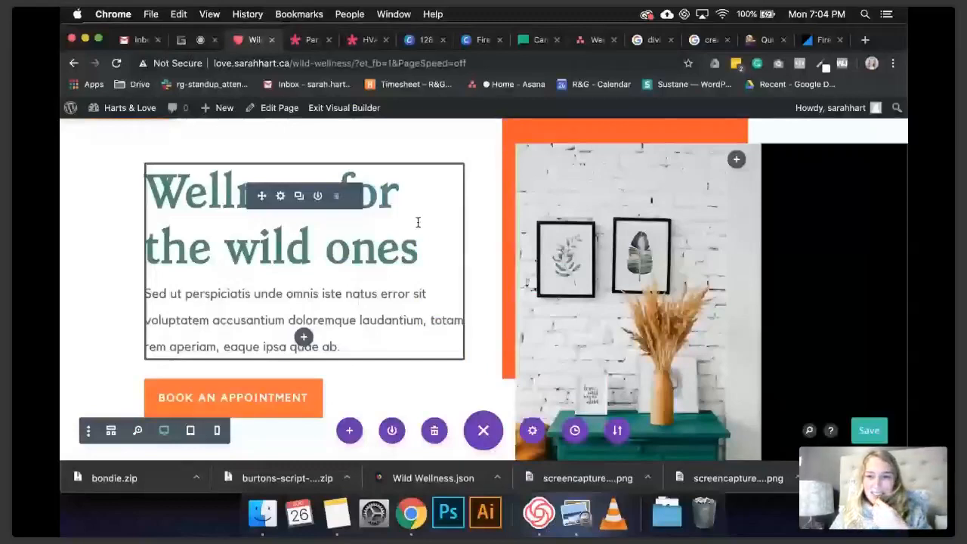
scroll(250, 272, down, 10)
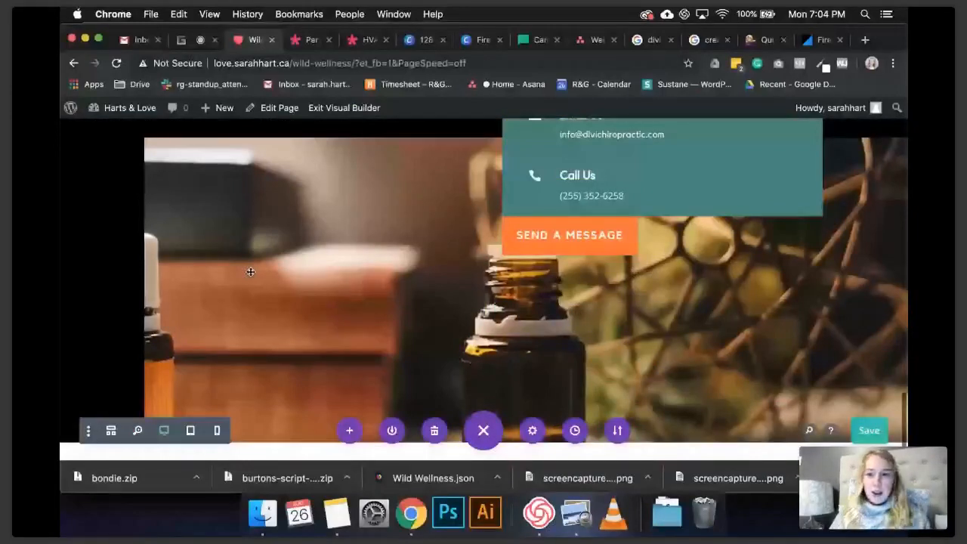
scroll(251, 272, up, 20)
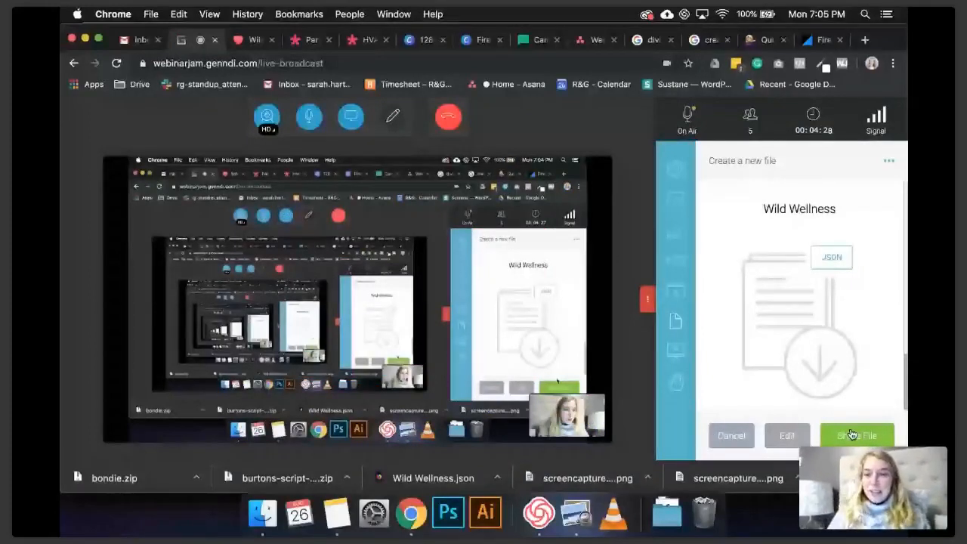
Share the Wild Wellness JSON file with the webinar attendees
click(851, 435)
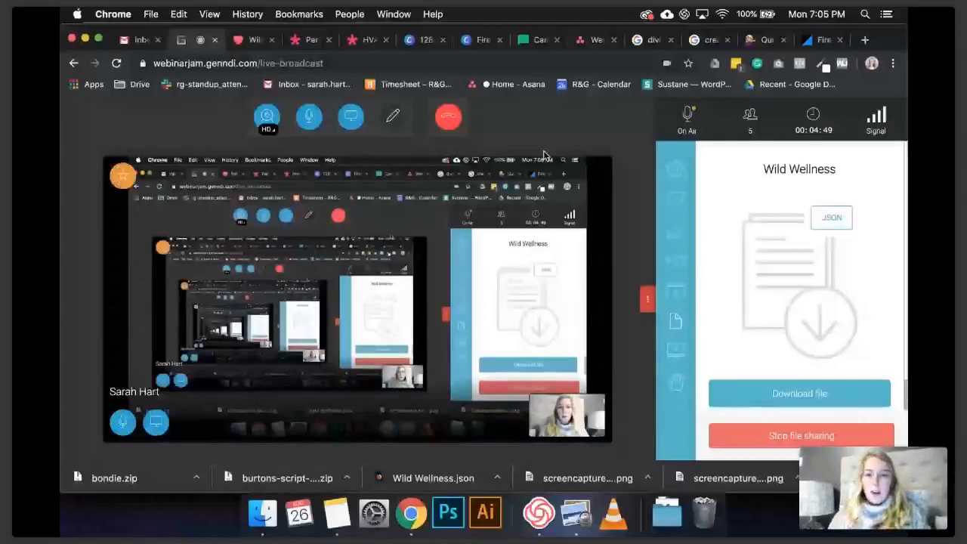
Open the layouts library at elegantthemes.com/layouts/ in a new browser tab
click(481, 39)
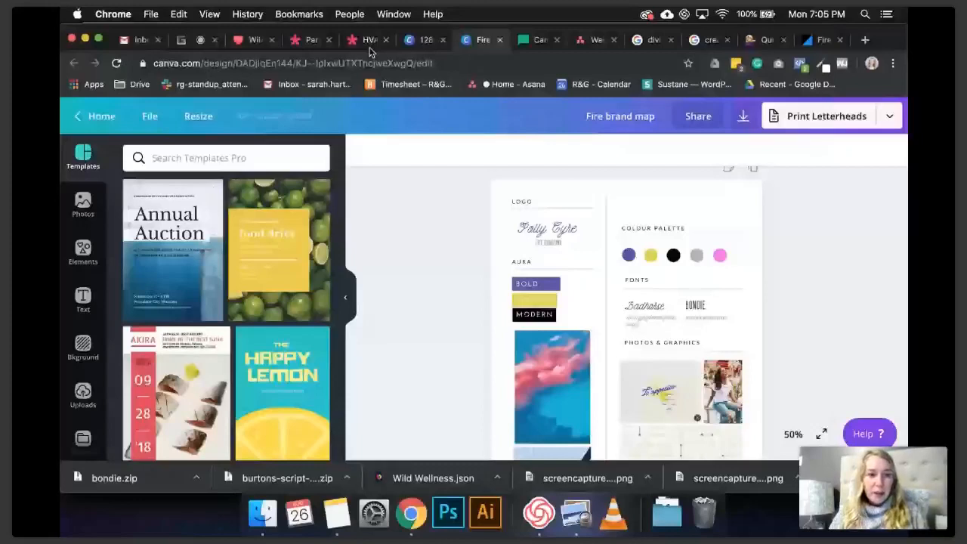
click(866, 40)
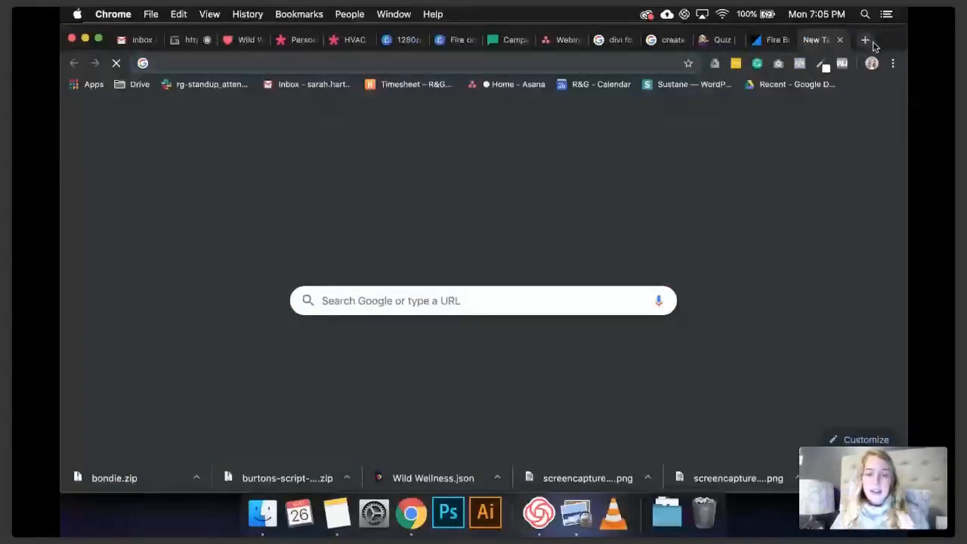
text(elegantthemes.com/layouts/)
key(Return)
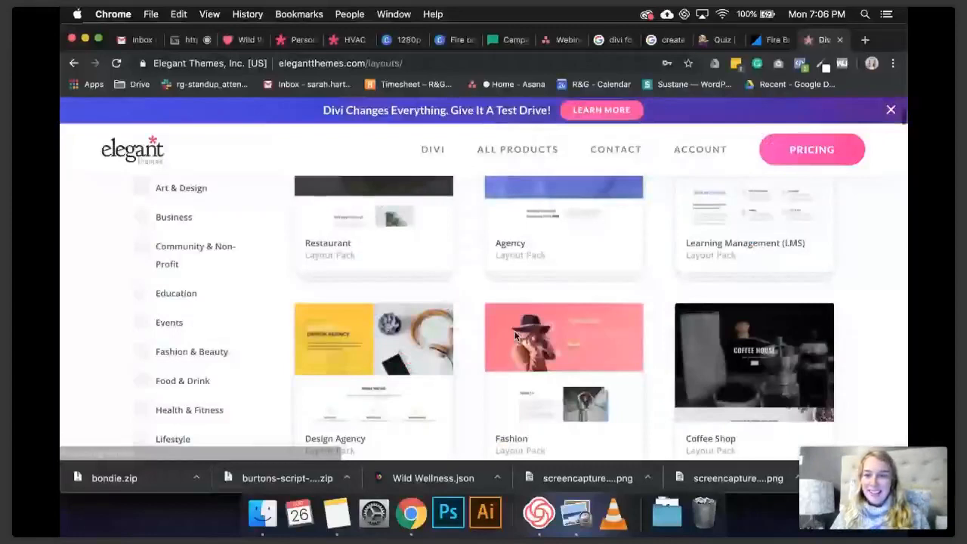
Open the HVAC Home live demo and examine its hero, services and testimonials sections
click(346, 40)
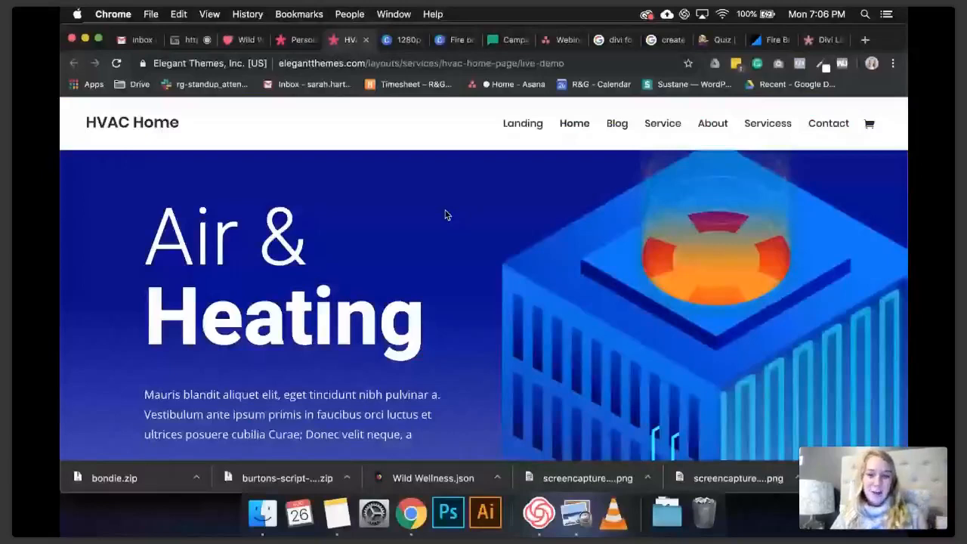
scroll(446, 215, down, 3)
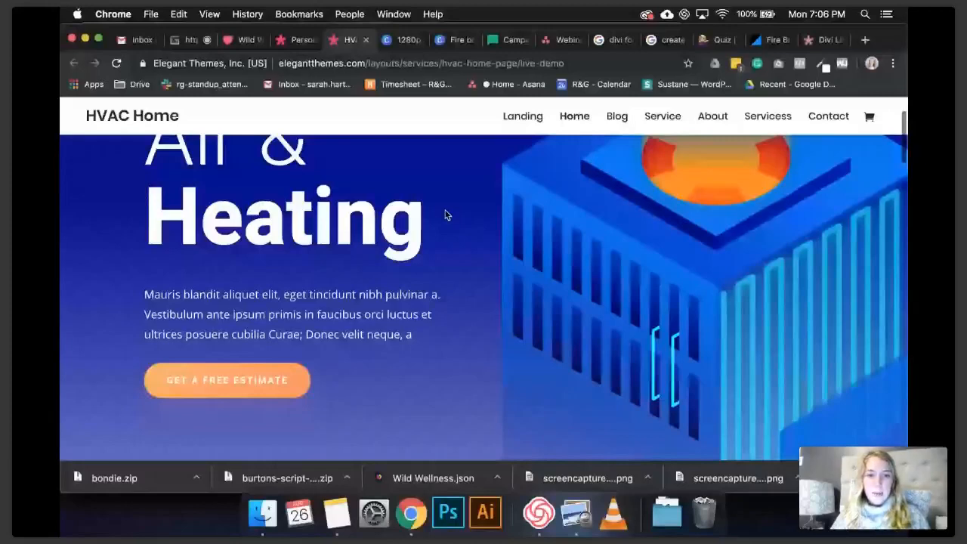
scroll(703, 369, down, 10)
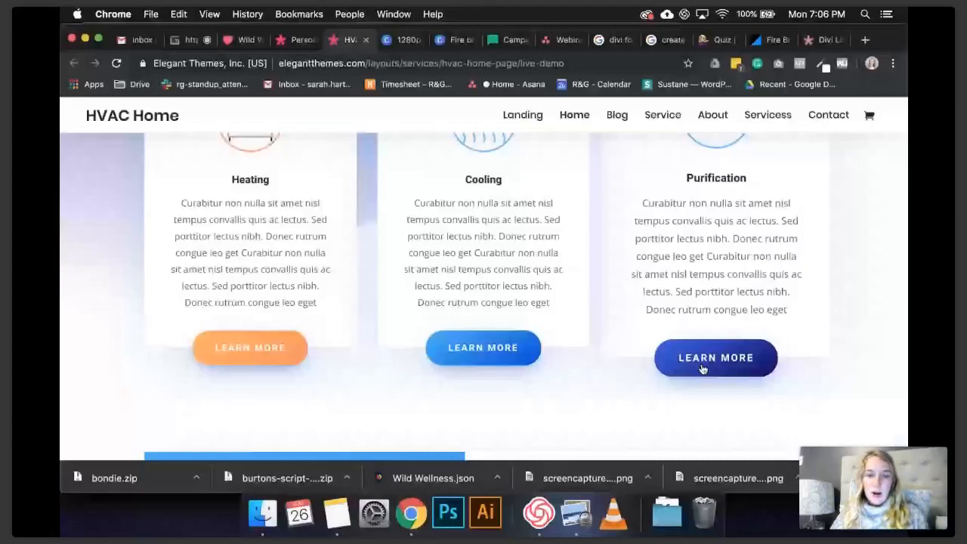
scroll(335, 302, down, 5)
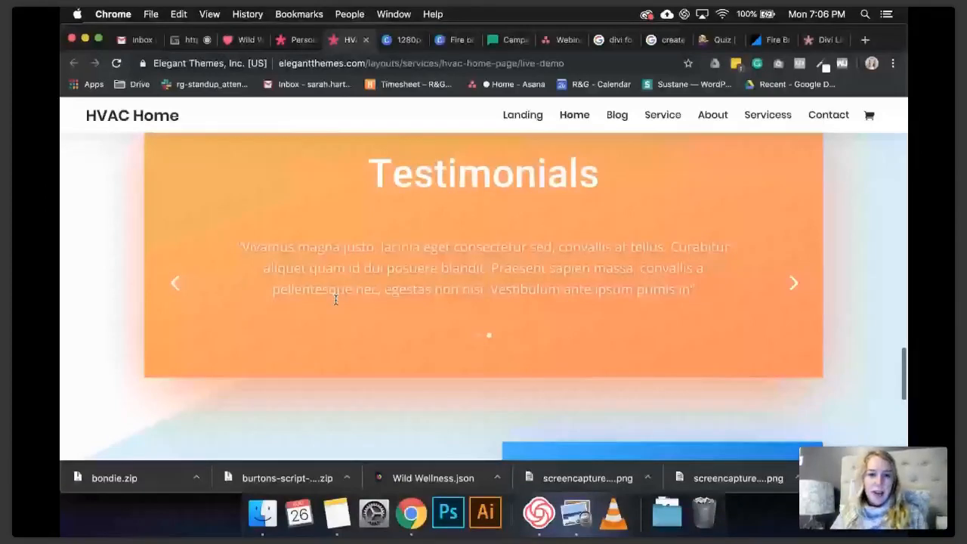
scroll(387, 327, up, 6)
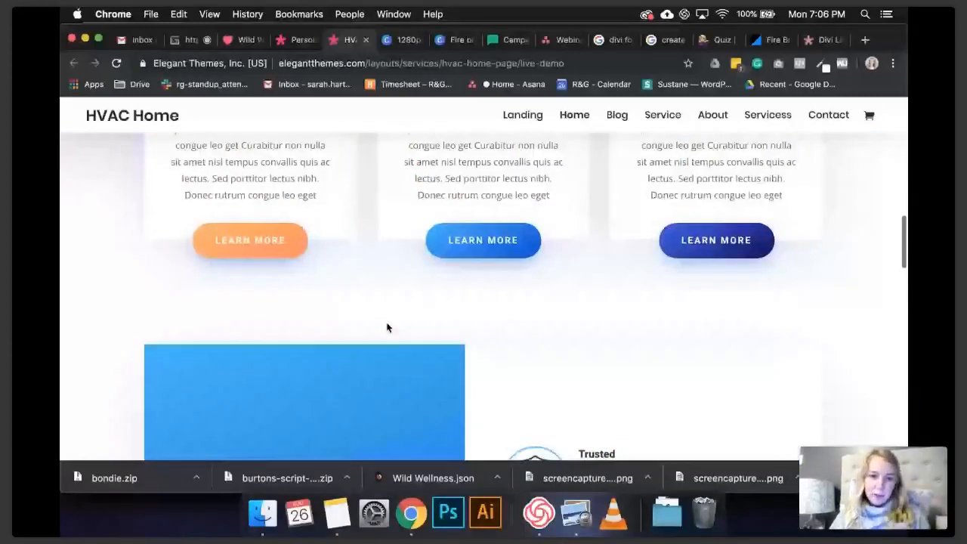
scroll(388, 327, up, 10)
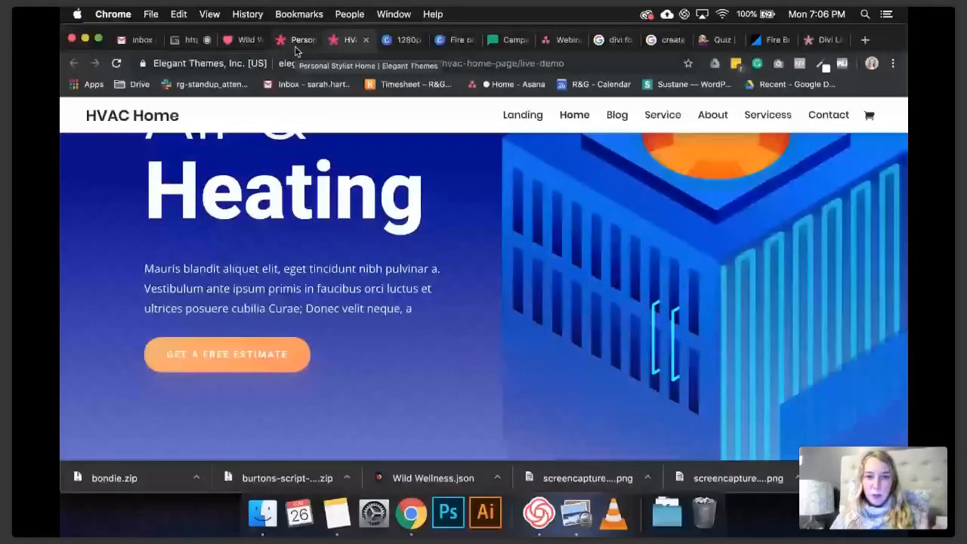
Compare the Personal Stylist Home demo with the HVAC Home demo, returning to the start of the HVAC page
click(296, 45)
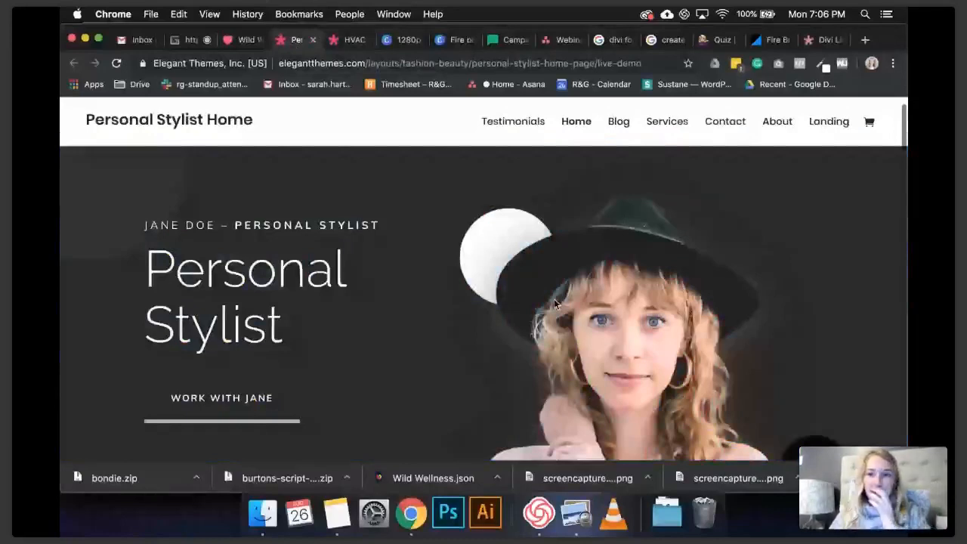
key(ctrl+Tab)
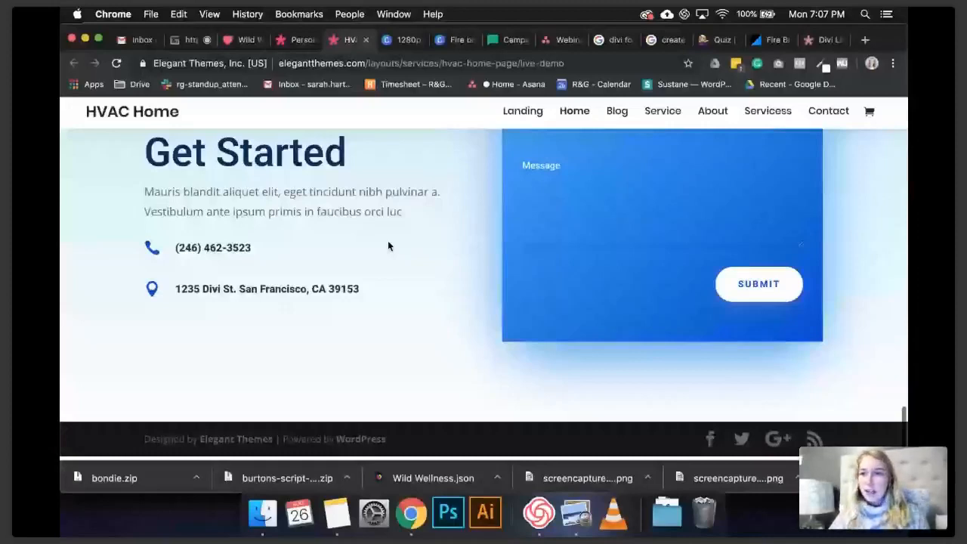
scroll(539, 270, up, 20)
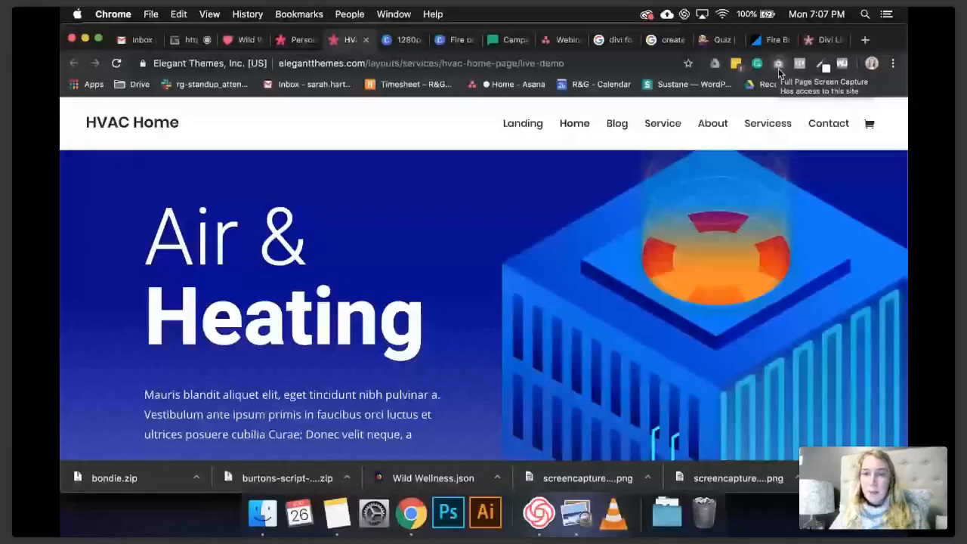
Check the webinar chat and close the unneeded "create" Google search tab
key(super+2)
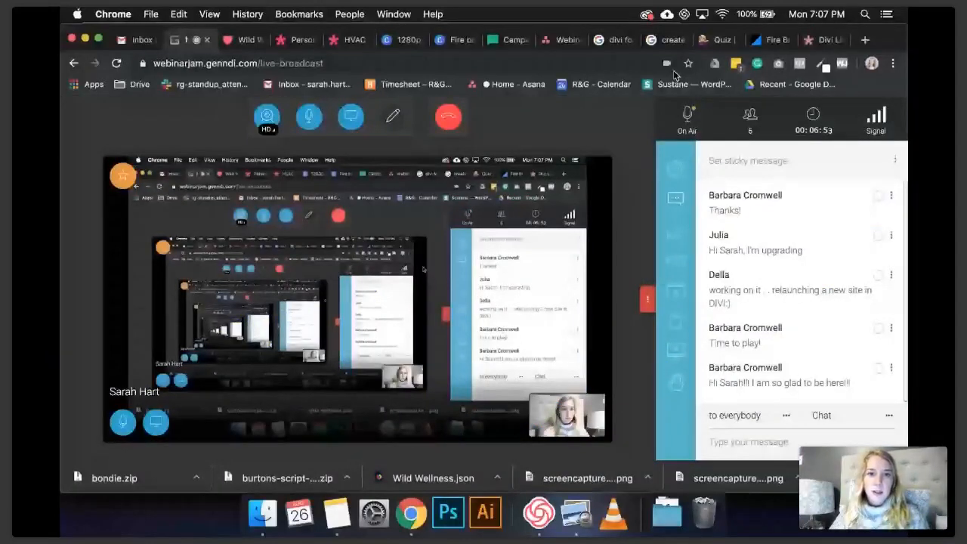
click(666, 40)
key(super+w)
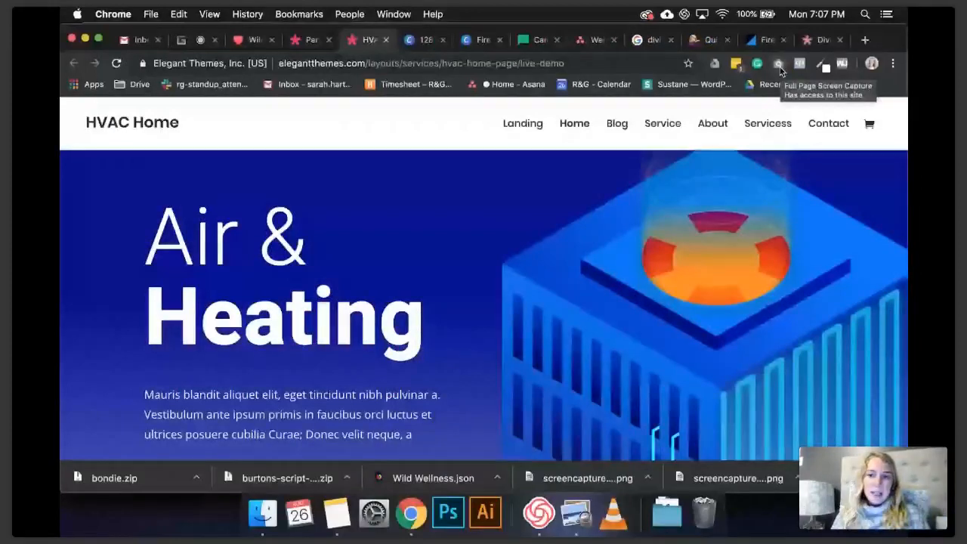
Take a full-page screen capture of the HVAC Home demo and check the PNG's pixel dimensions in Preview
click(779, 65)
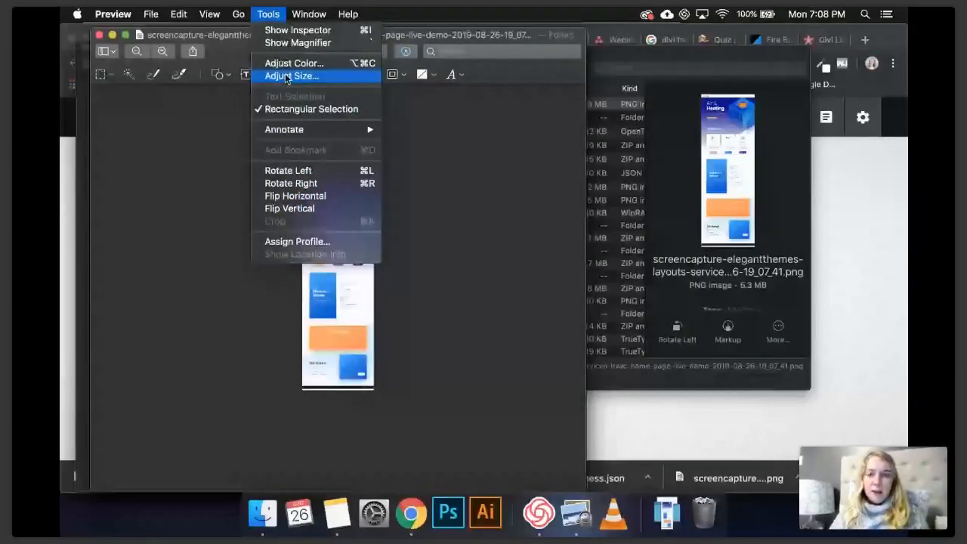
click(287, 77)
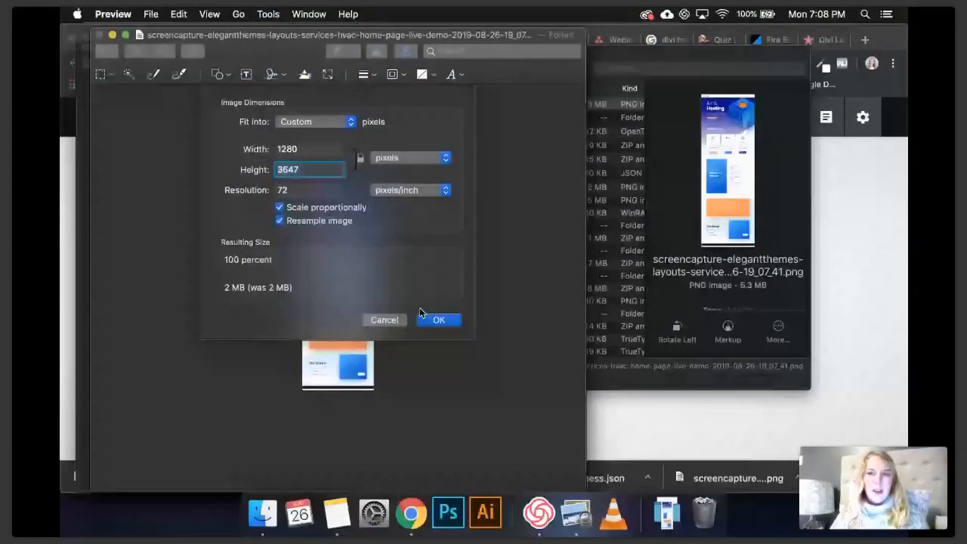
click(441, 319)
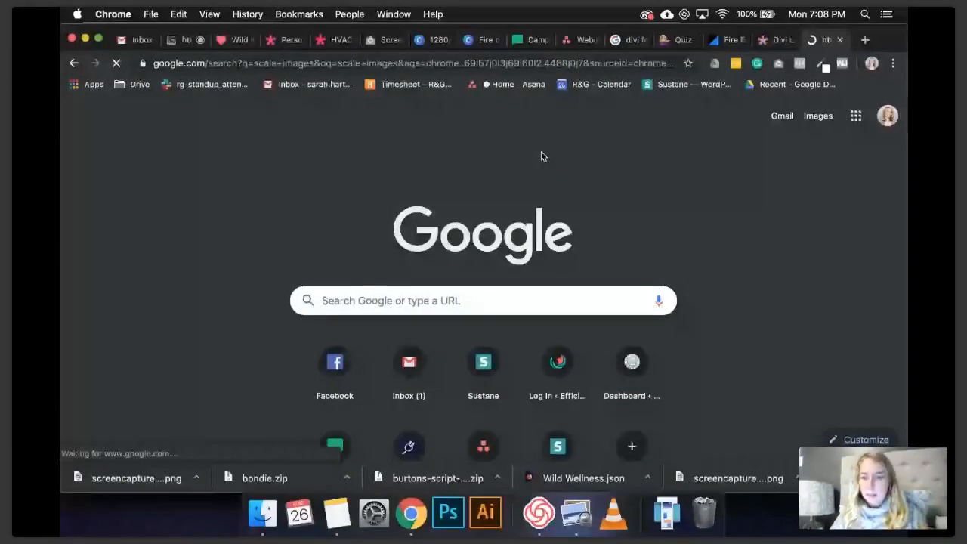
Close the image-scaling search and create a new Canva design with custom dimensions of 1280 × 3647 px
key(super+w)
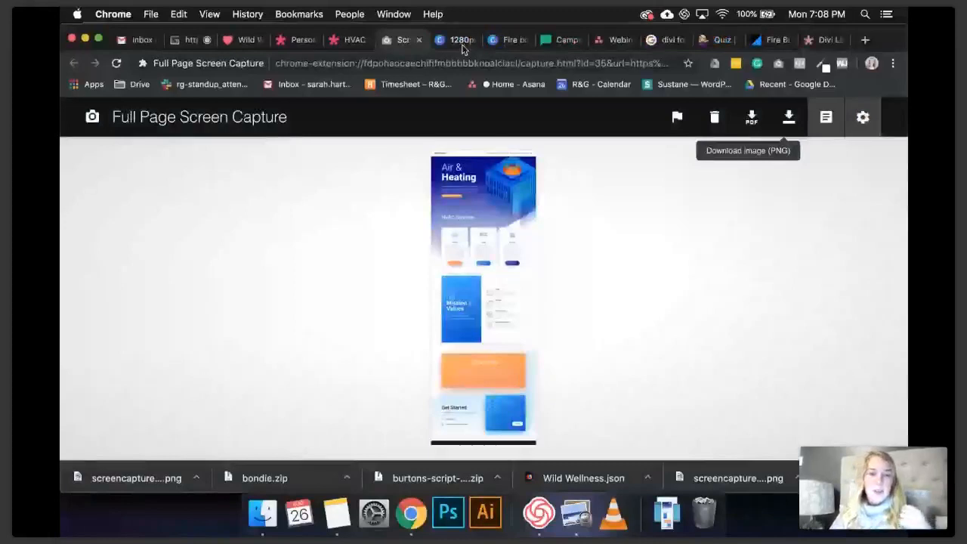
click(505, 39)
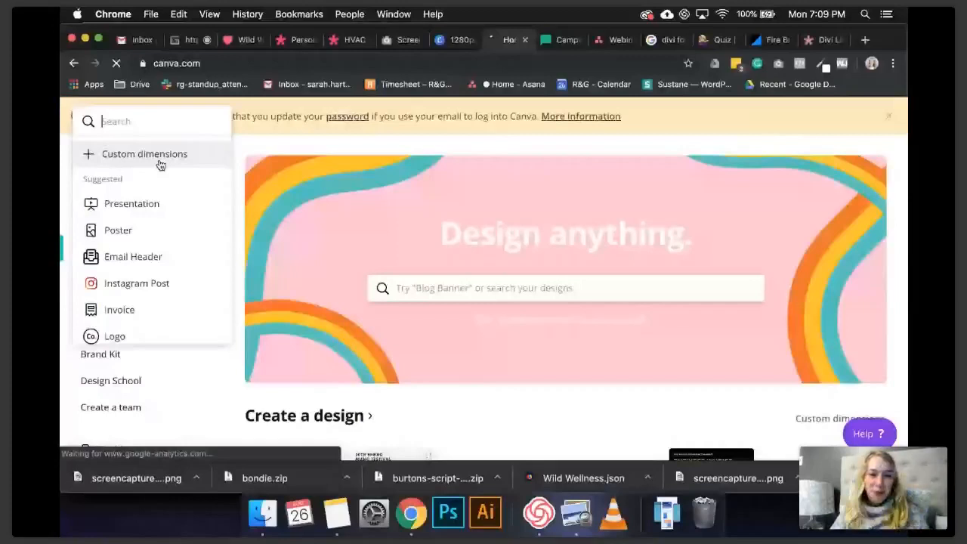
click(161, 165)
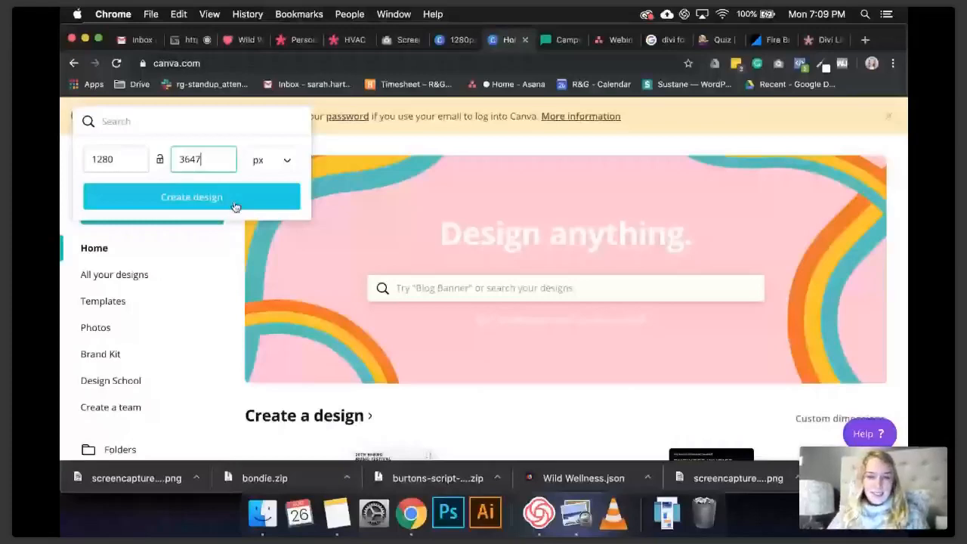
click(236, 202)
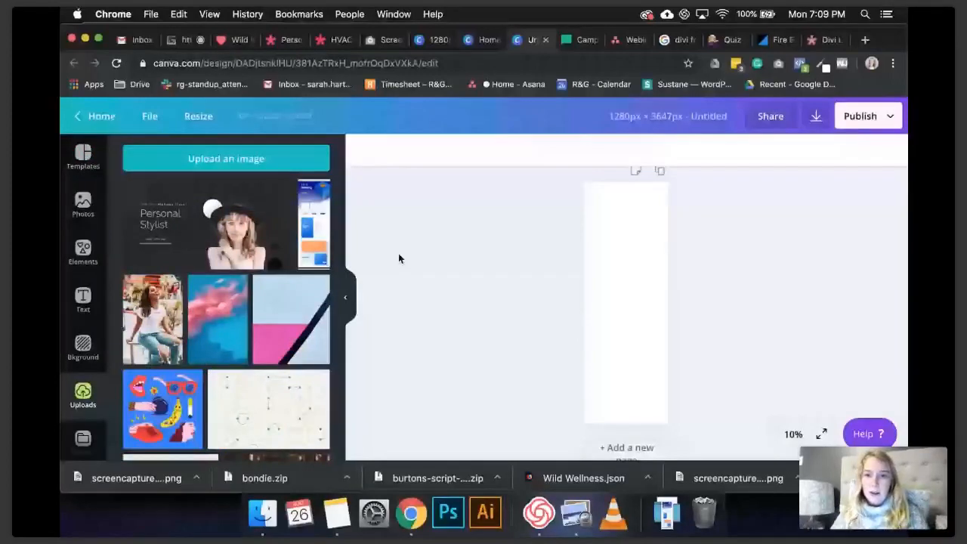
Fill the blank page with the uploaded HVAC Home screenshot and cover its hero section with a grey square shape
click(324, 234)
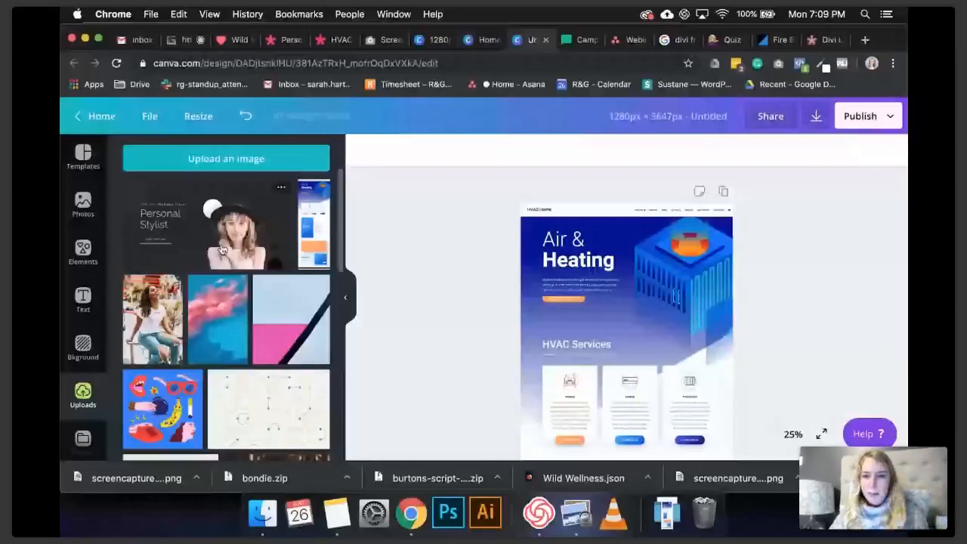
scroll(602, 308, down, 2)
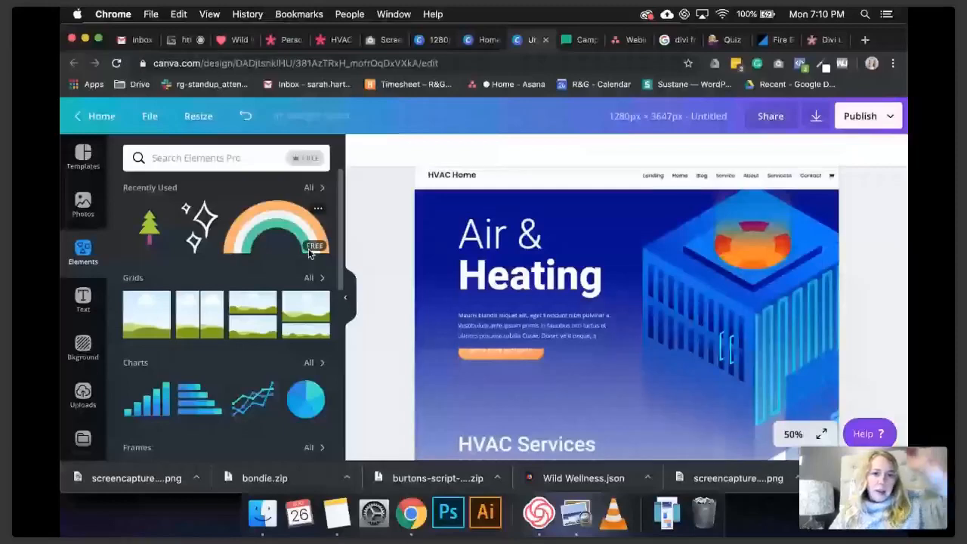
scroll(152, 301, down, 3)
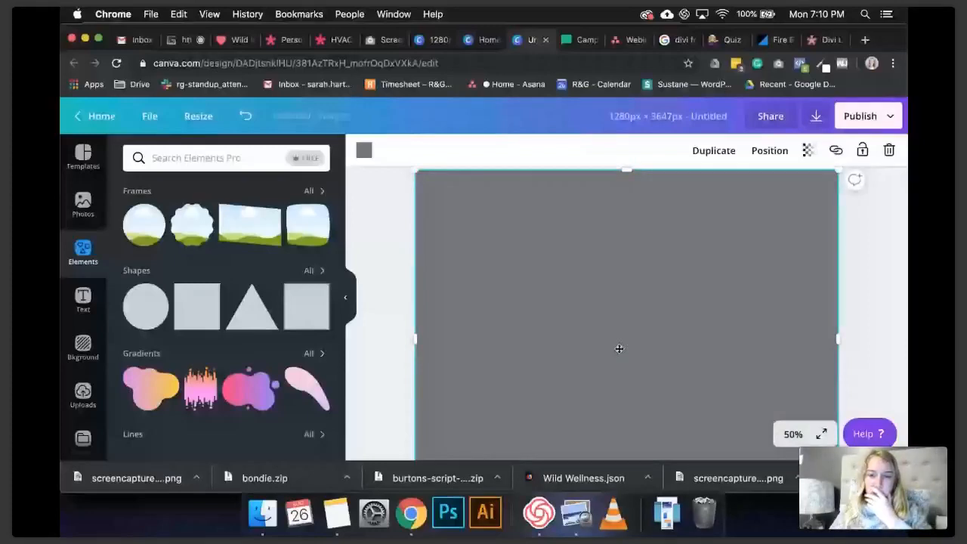
Fit the grey square over the hero area below the header and recolor it white
drag(619, 349, 625, 308)
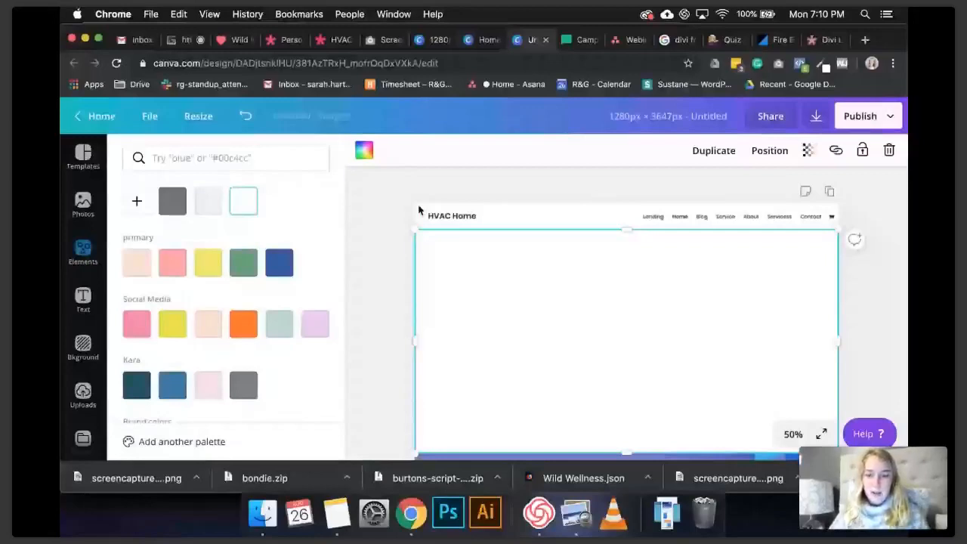
click(401, 244)
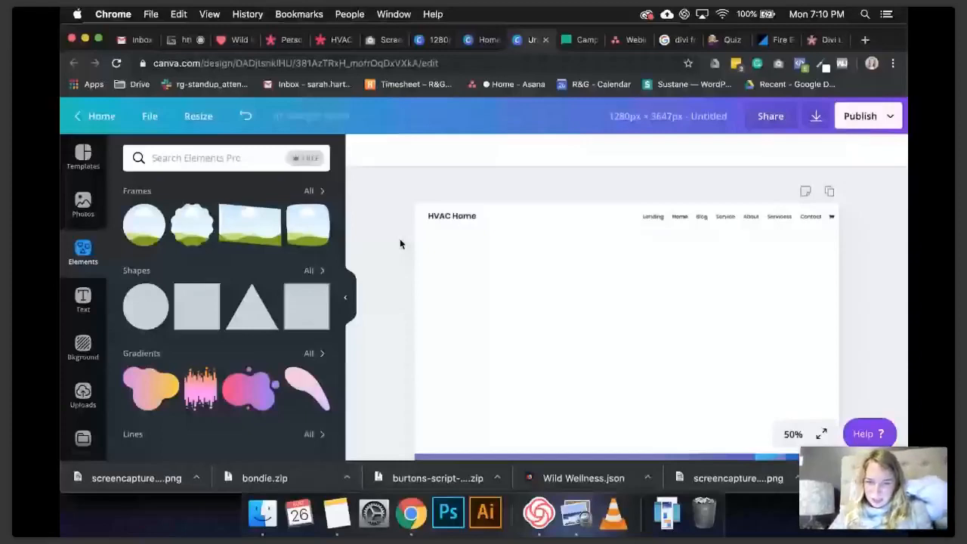
Add a second page below the HVAC layout and fill it with the existing brand map design
scroll(500, 327, down, 14)
click(499, 328)
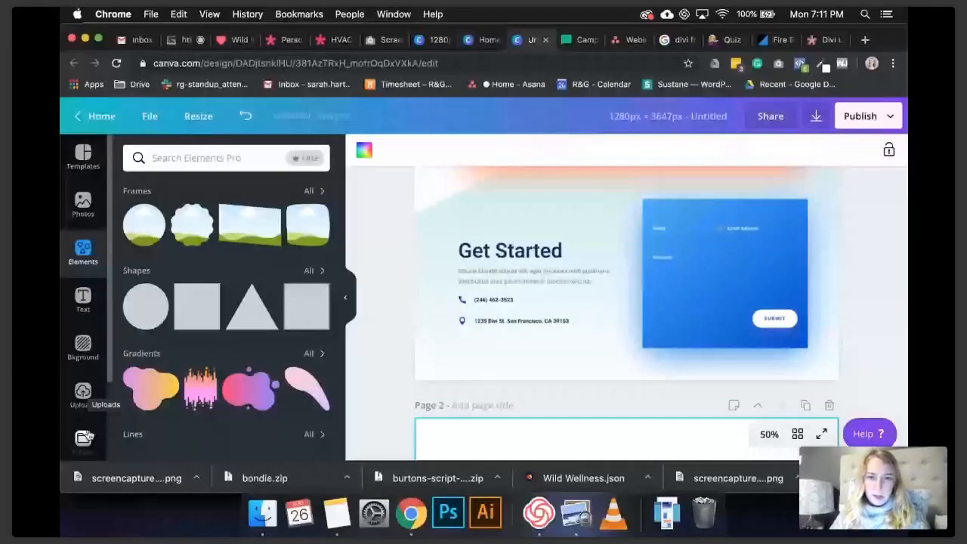
click(84, 438)
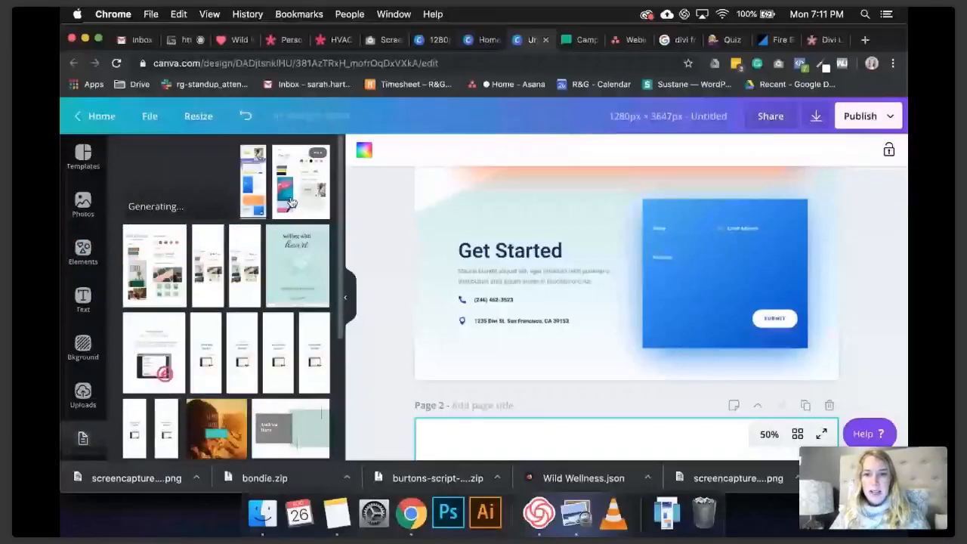
click(292, 202)
scroll(697, 381, down, 6)
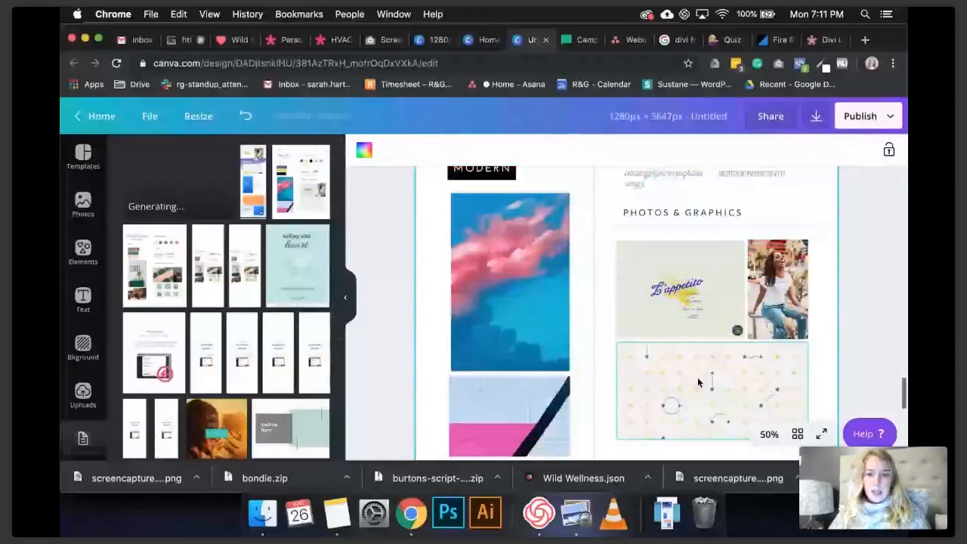
Copy the brand map's logo text into the page 1 hero and reword it to "Work with me" and "Book a free 1:1 consult"
scroll(497, 291, up, 10)
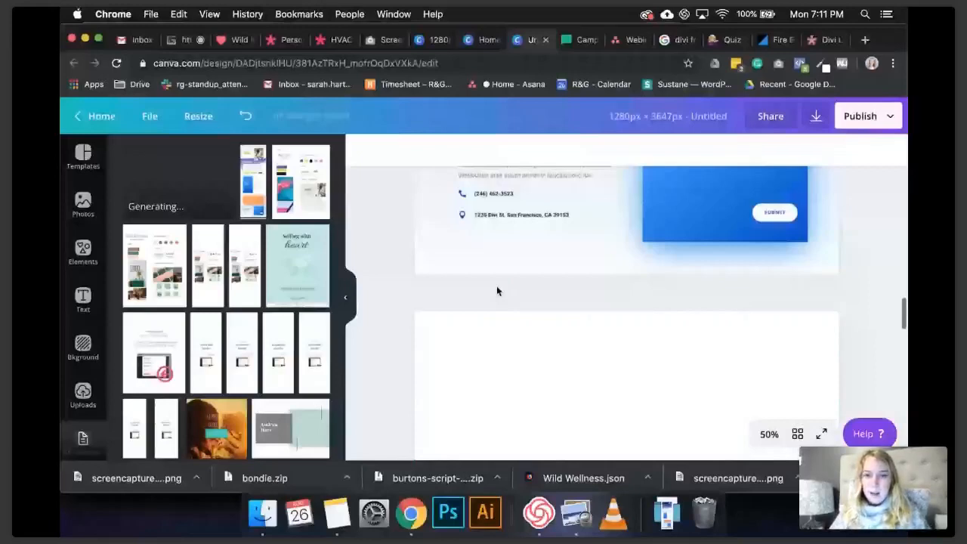
scroll(497, 291, up, 15)
click(563, 294)
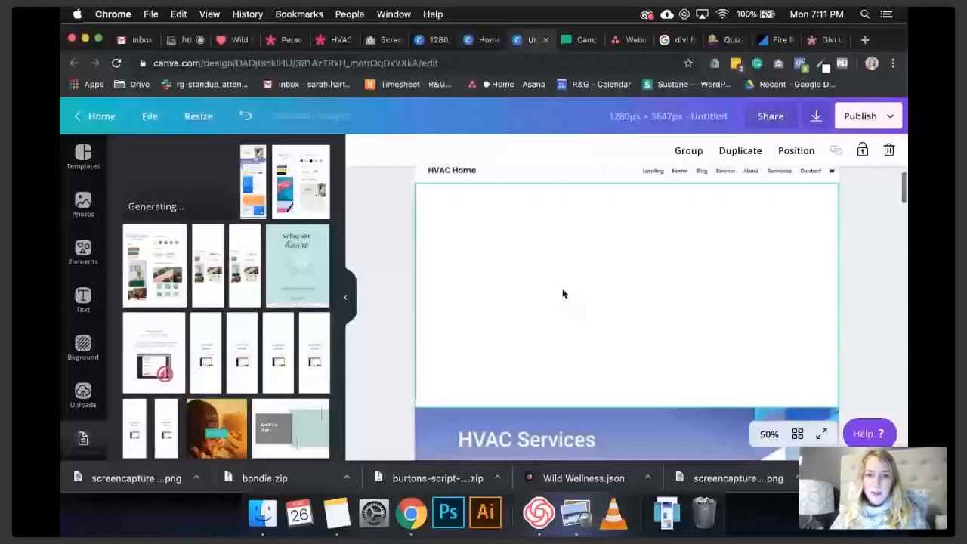
scroll(563, 294, up, 2)
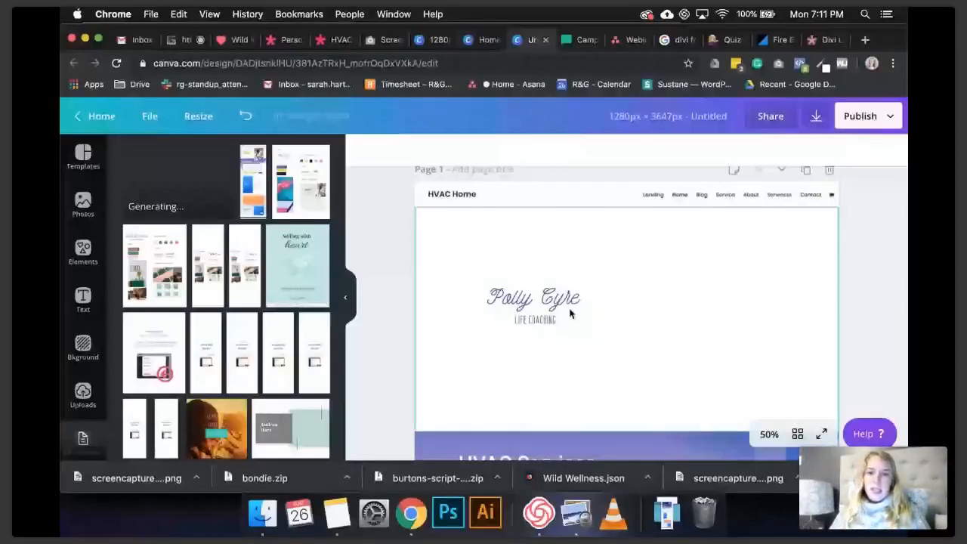
click(679, 315)
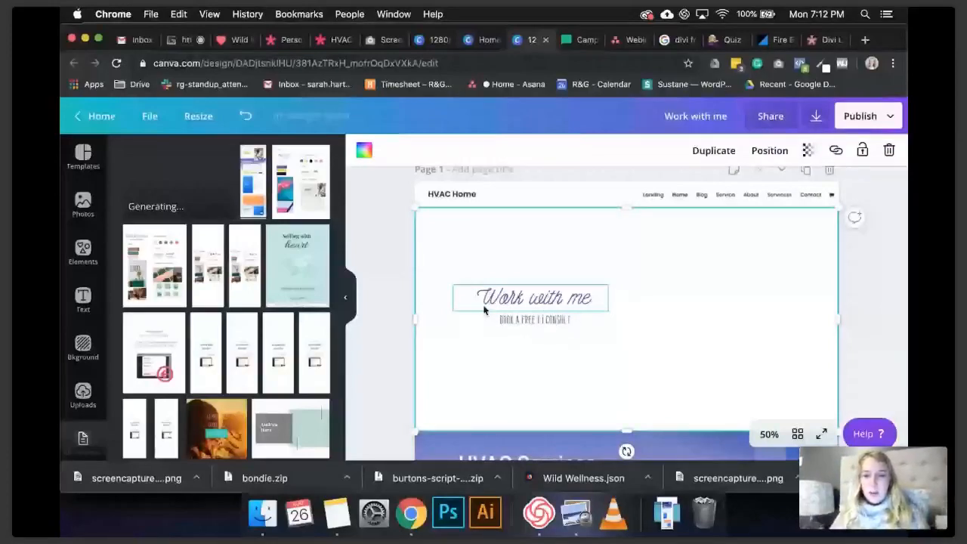
click(541, 310)
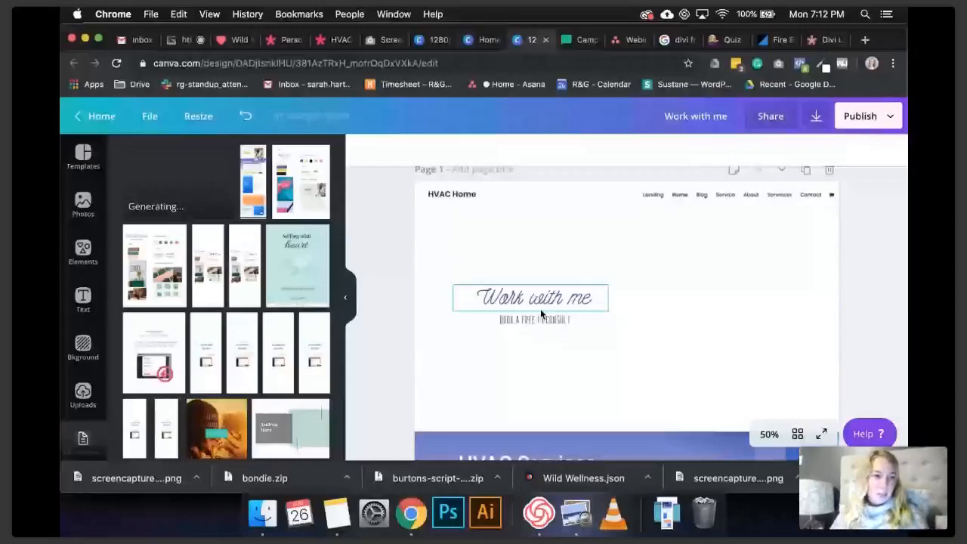
Look through the shape elements and the folders for a rounded button shape, ending in the web elements folder
scroll(543, 308, down, 1)
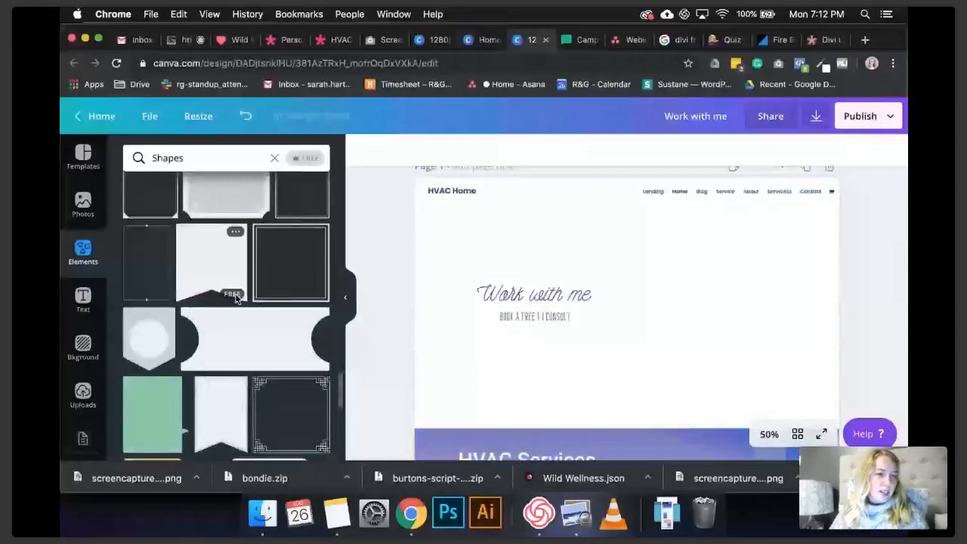
scroll(237, 299, down, 10)
scroll(91, 277, down, 2)
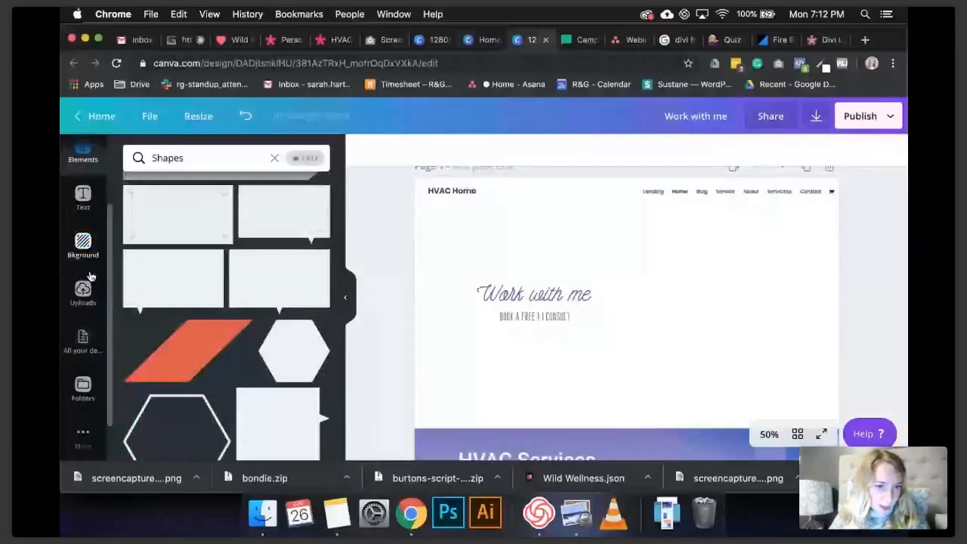
click(84, 340)
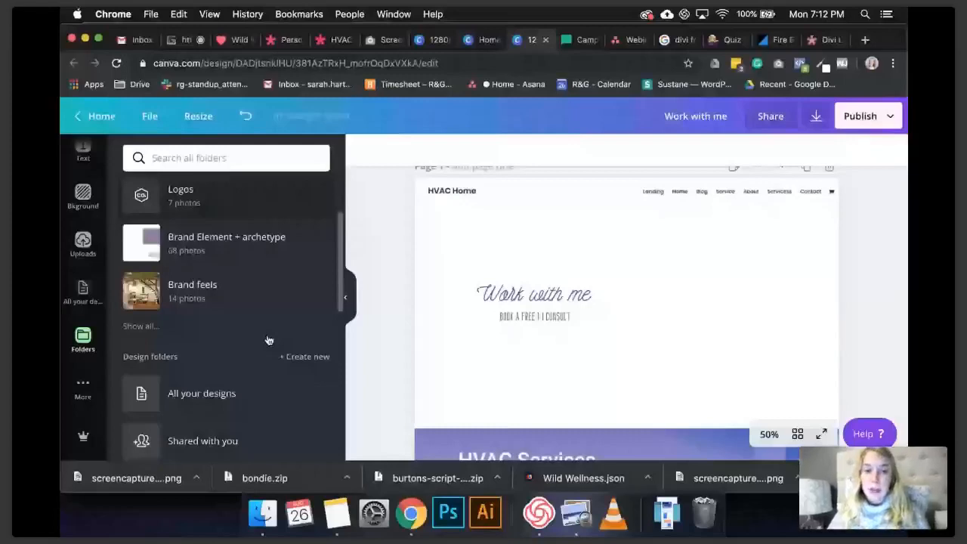
scroll(269, 341, down, 5)
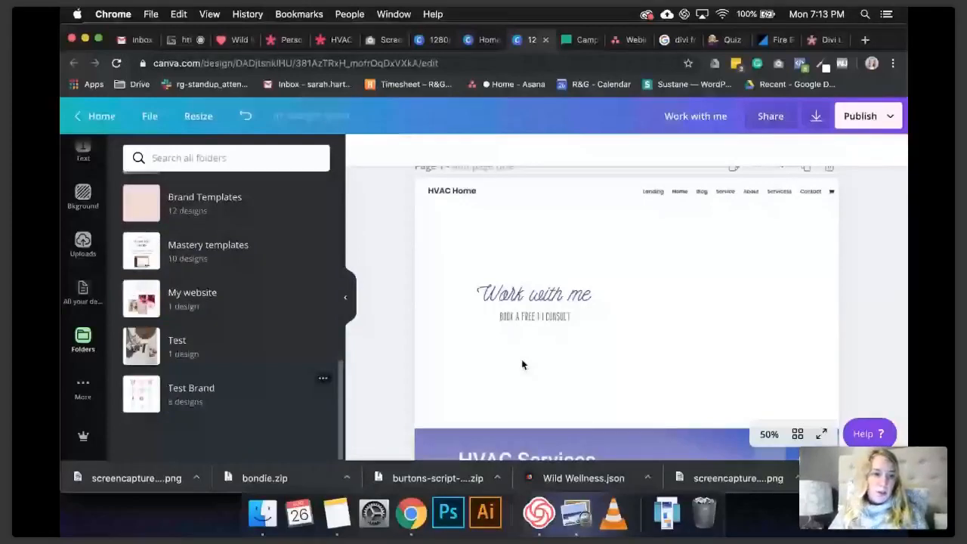
scroll(522, 365, down, 10)
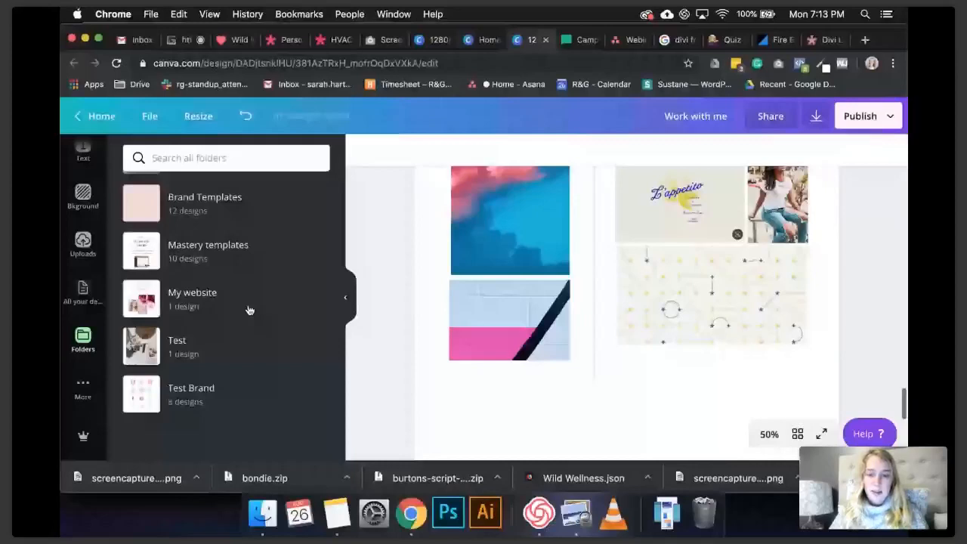
click(249, 310)
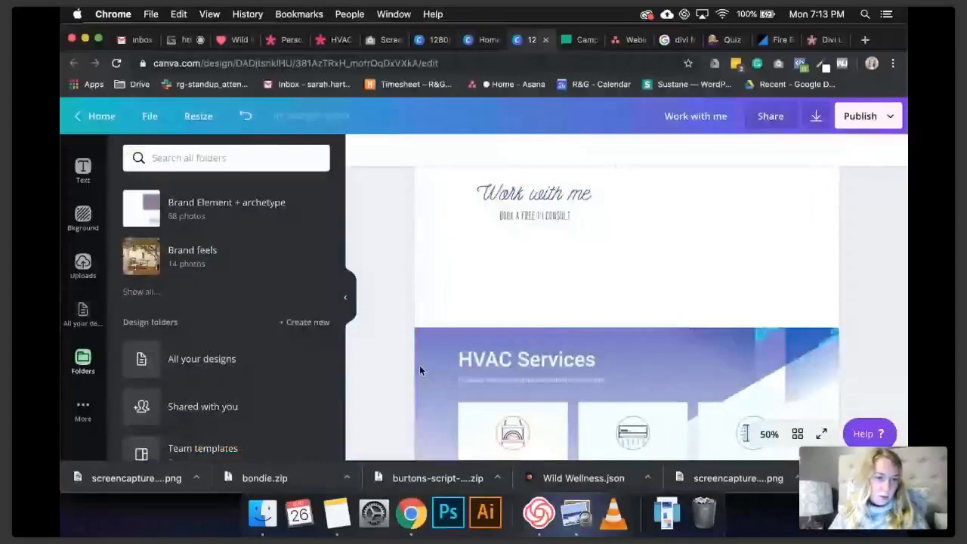
scroll(254, 340, down, 5)
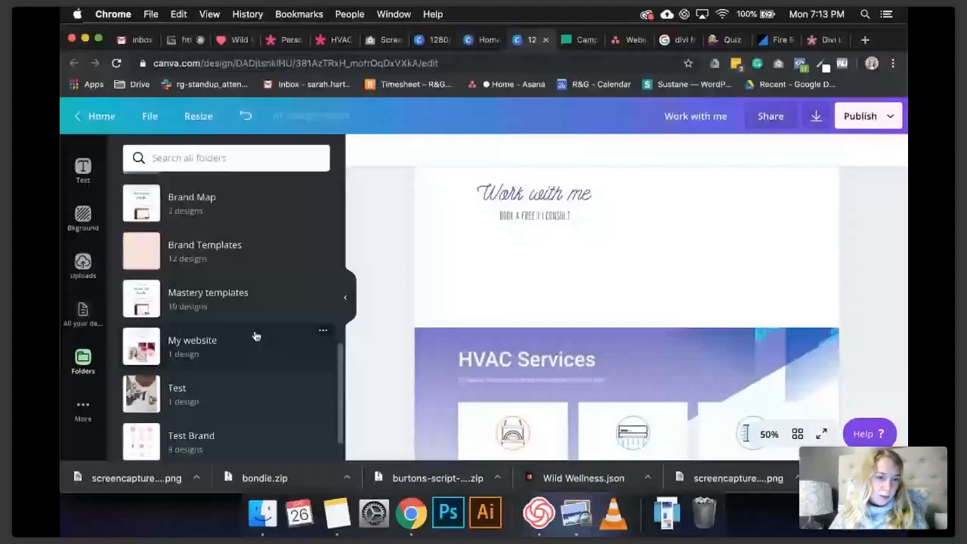
scroll(232, 379, down, 2)
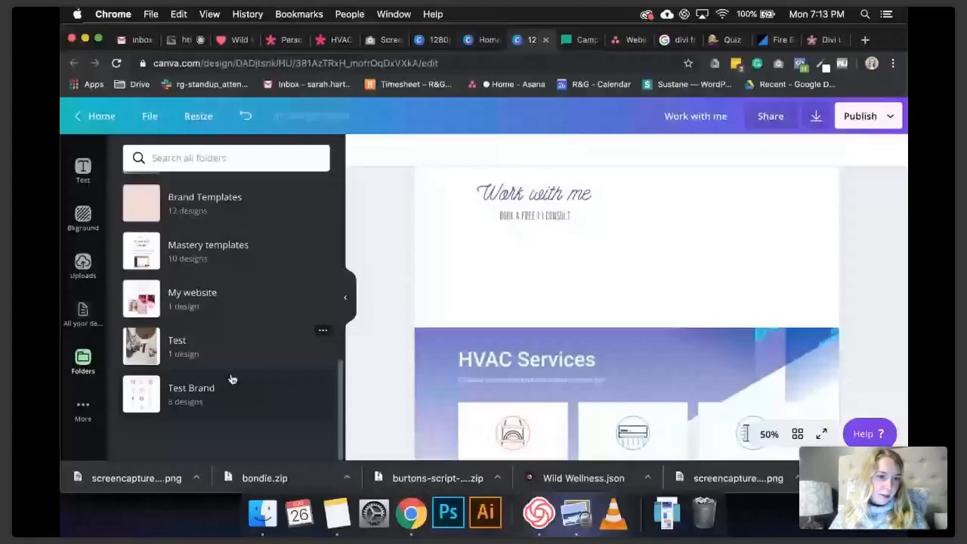
scroll(189, 378, up, 5)
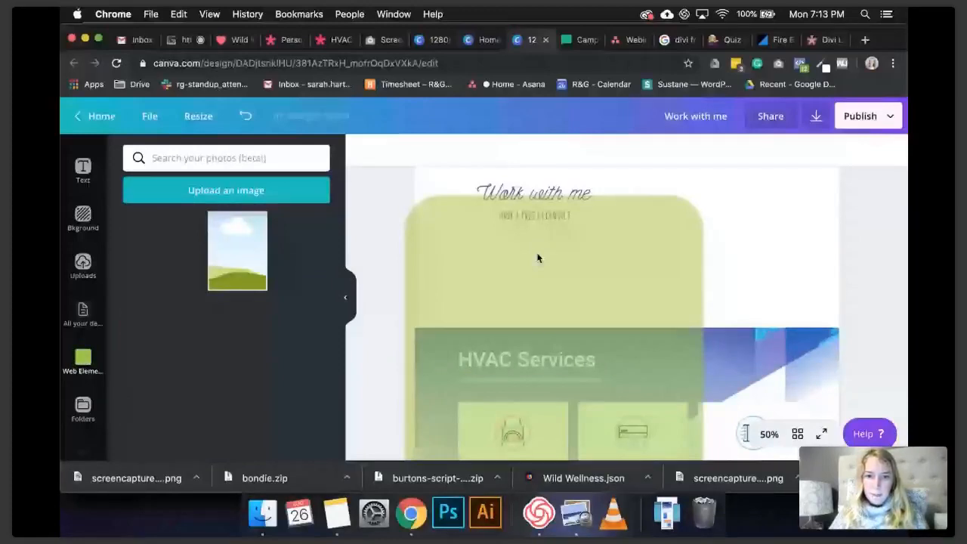
Try to place the green rounded square under the hero text and resize it into a button
drag(538, 258, 538, 259)
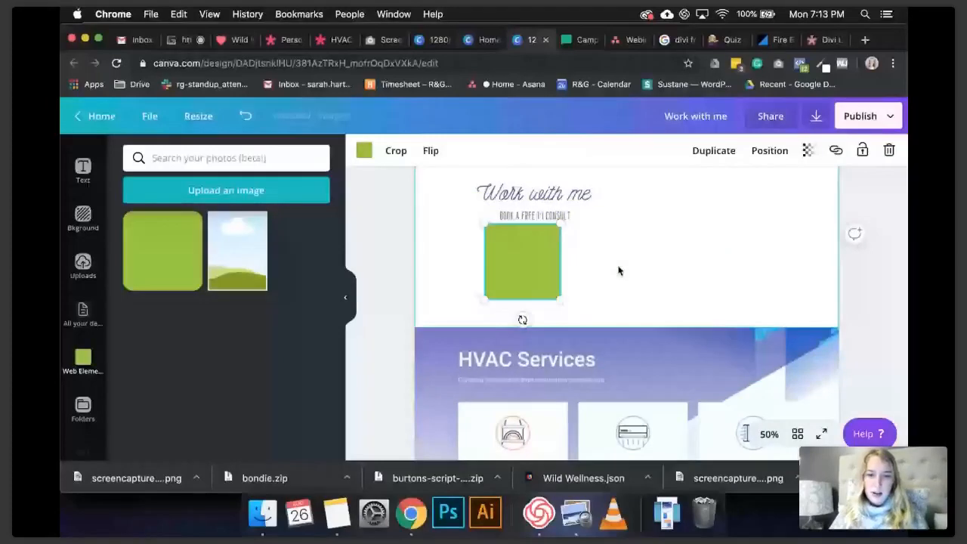
drag(561, 224, 618, 241)
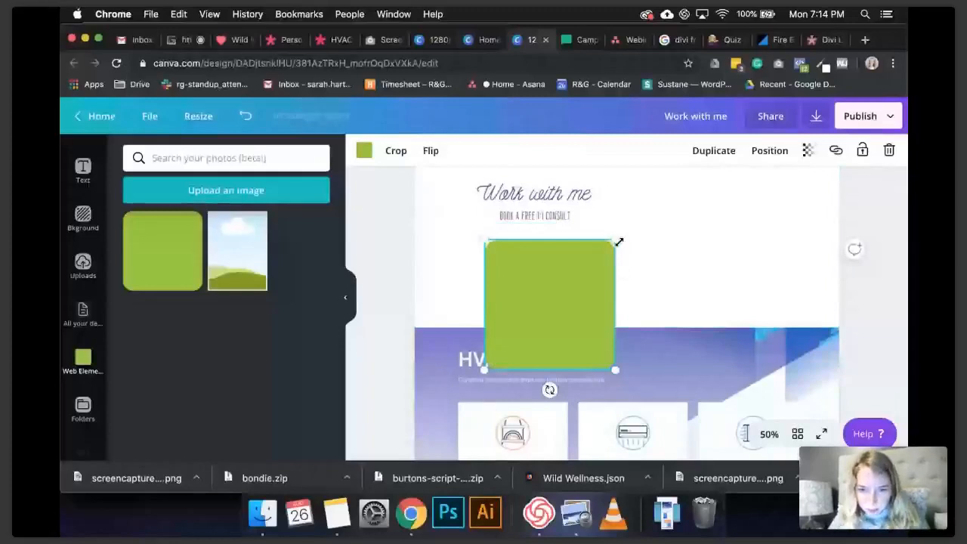
drag(619, 242, 575, 281)
drag(530, 326, 552, 270)
click(680, 265)
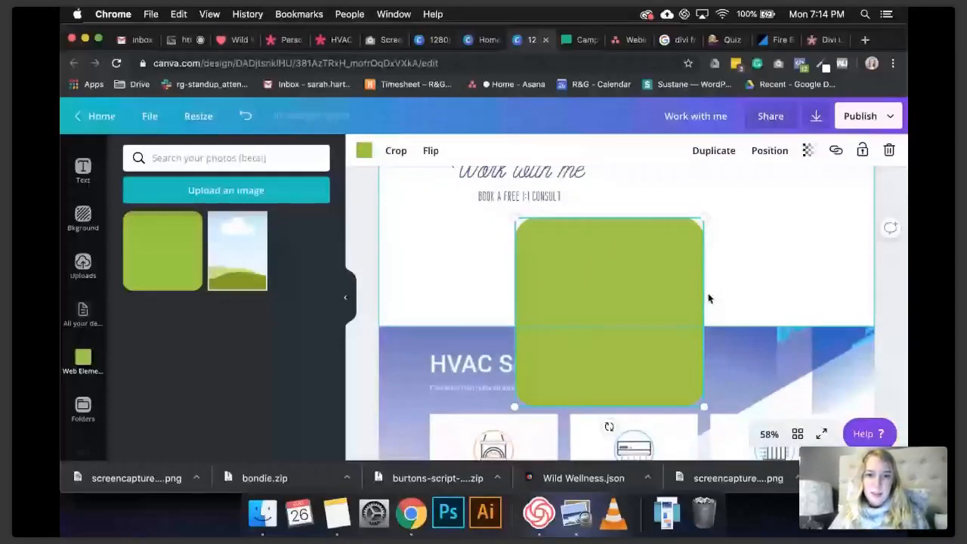
Put a yellow rounded rectangle behind the "Book a free 1:1 consult" text as its button
click(490, 40)
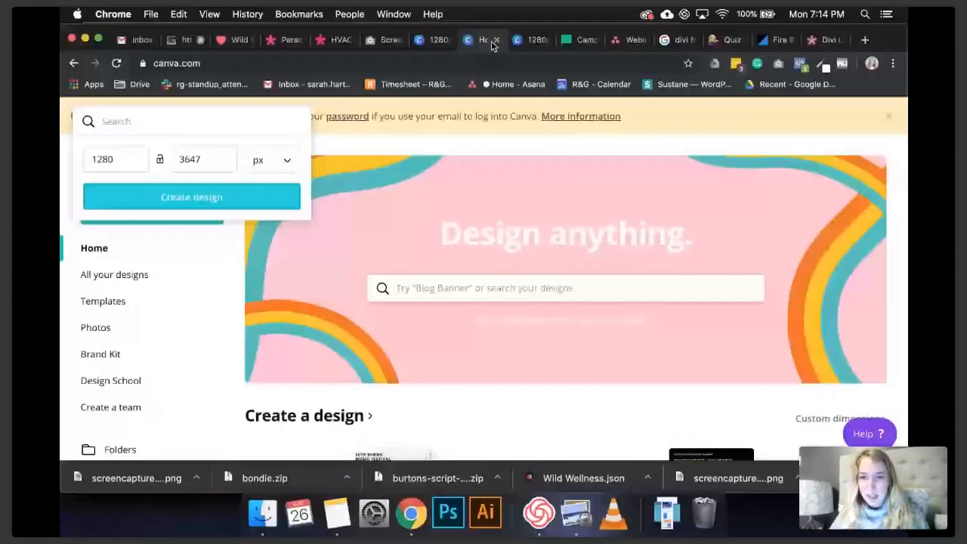
click(527, 40)
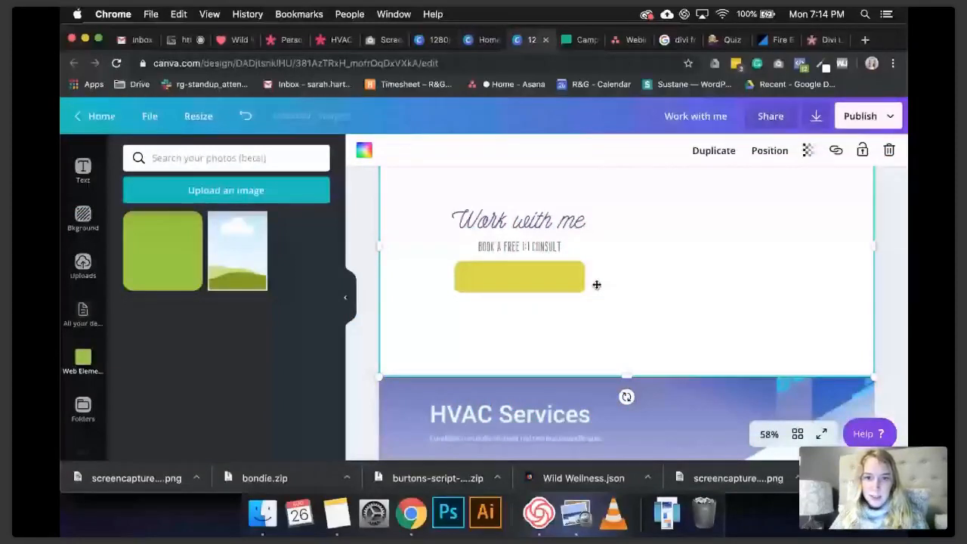
drag(525, 279, 524, 250)
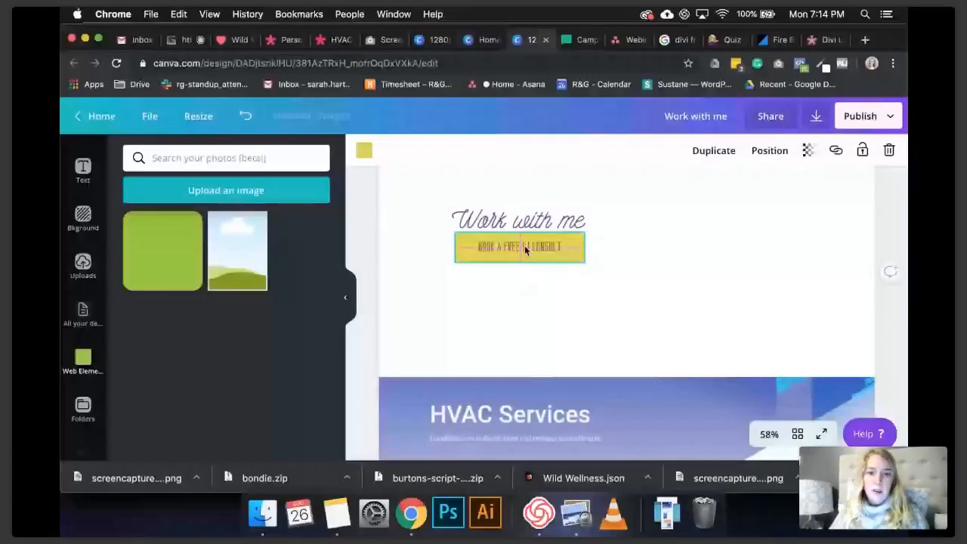
click(659, 319)
scroll(659, 319, up, 2)
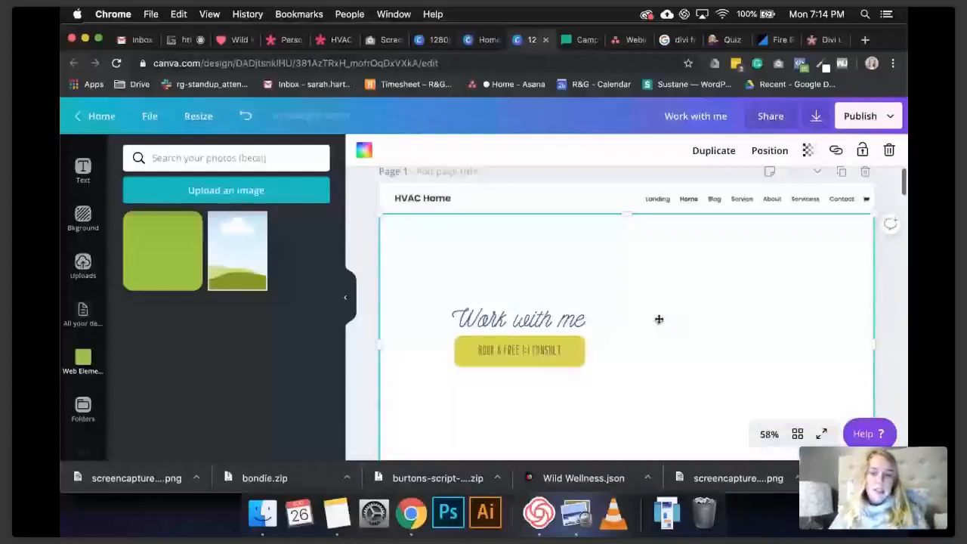
scroll(659, 319, down, 1)
click(366, 301)
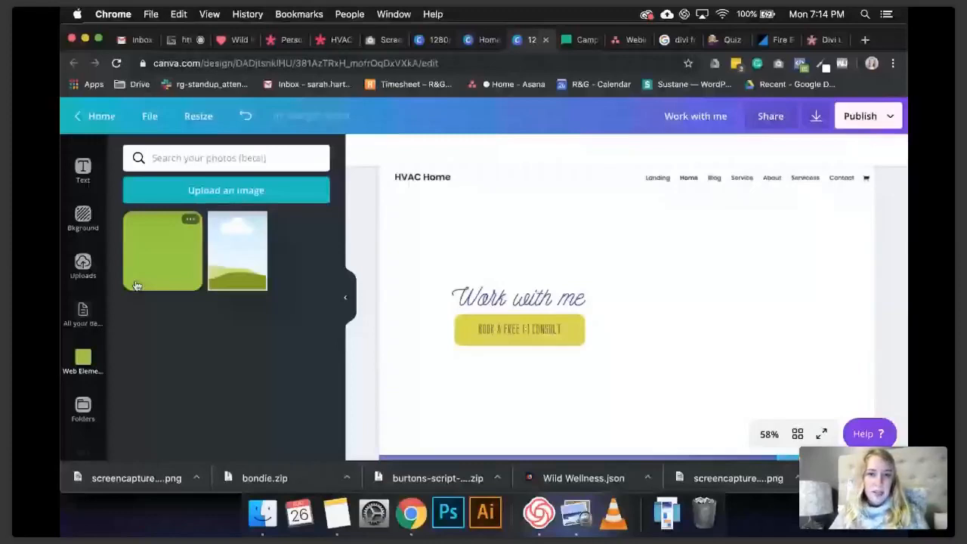
Try to place the web elements folder's picture frame beside the hero text and fill it with the seated woman's photo
drag(236, 251, 637, 244)
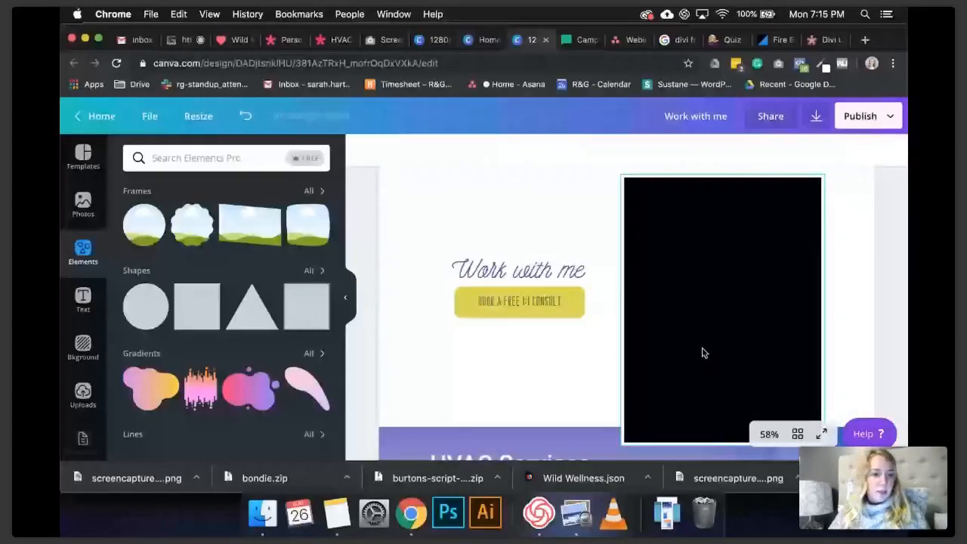
click(639, 250)
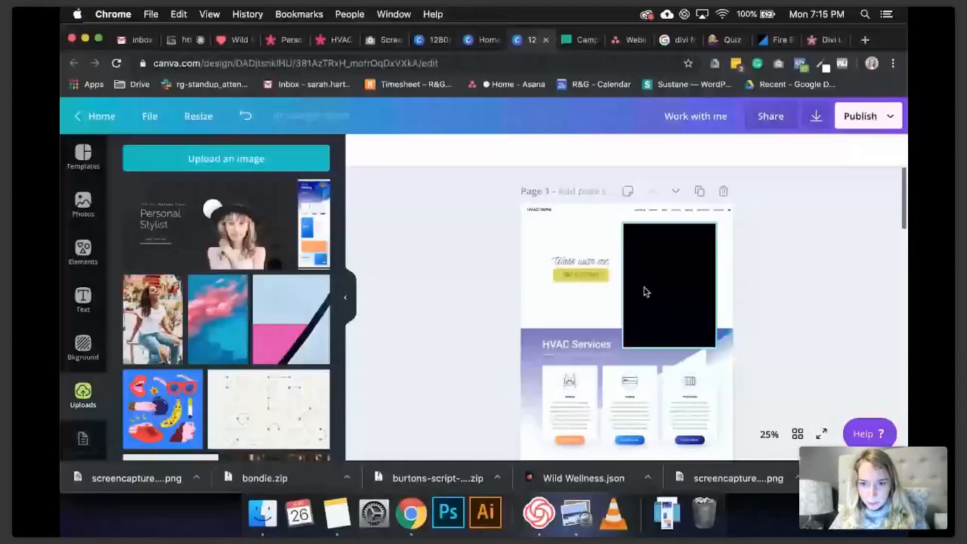
drag(152, 320, 676, 343)
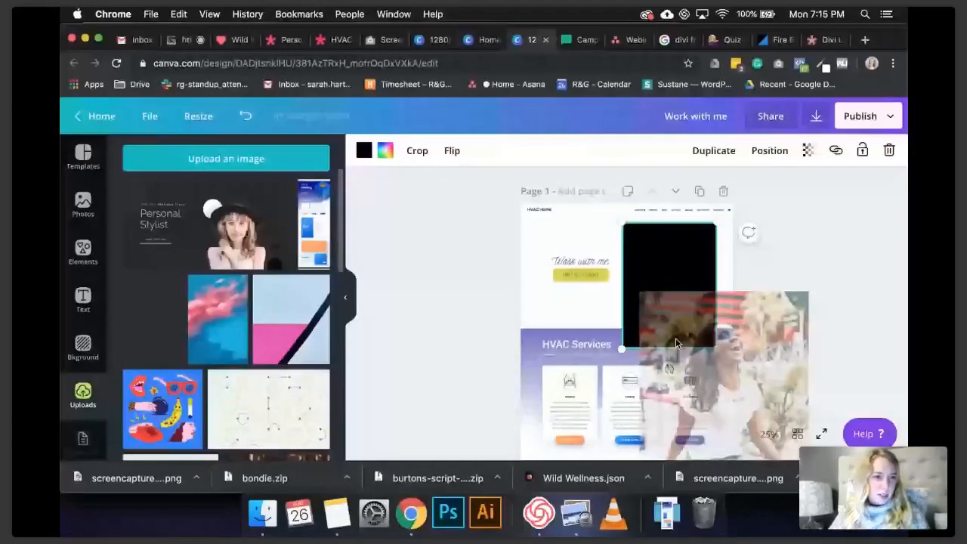
drag(676, 344, 107, 371)
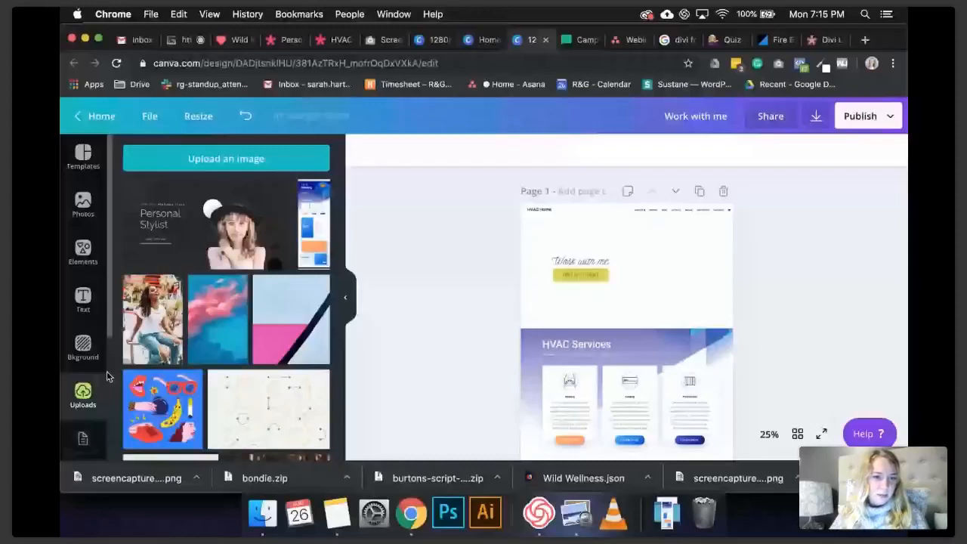
Add a portrait picture frame beside the hero text, overlapping the HVAC Services section, and fill it with the seated woman's photo
click(83, 252)
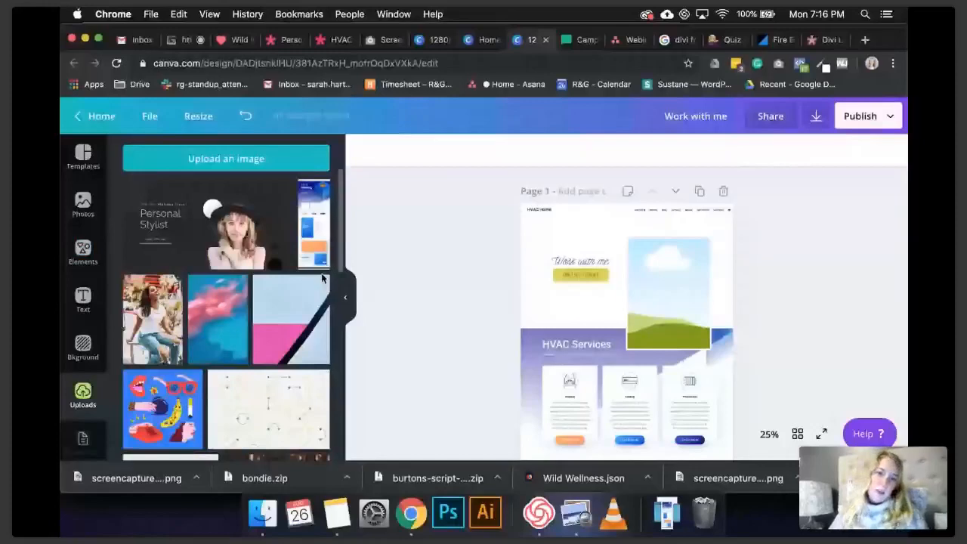
drag(152, 319, 648, 290)
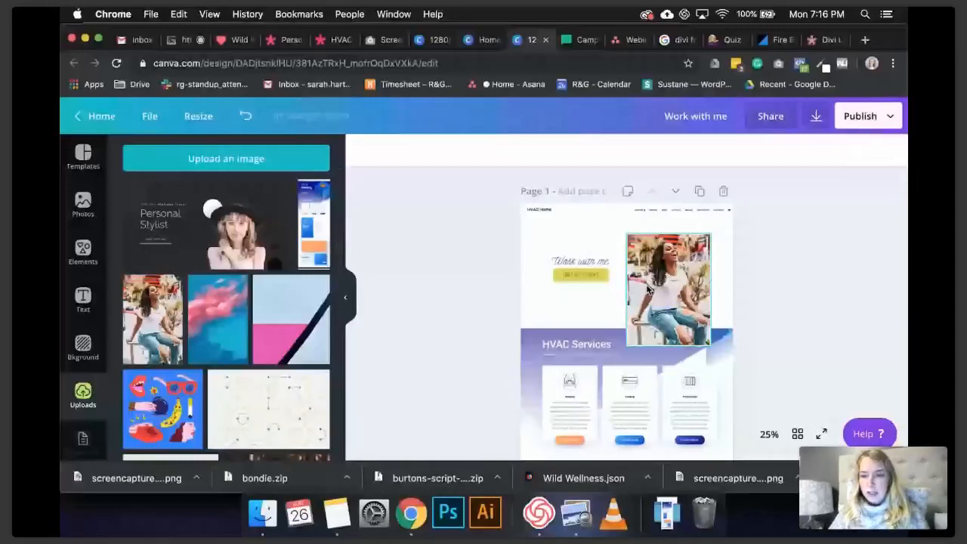
Cover the Heating card in the HVAC Services section with a white rectangle resized to the card's dimensions
key(super+plus)
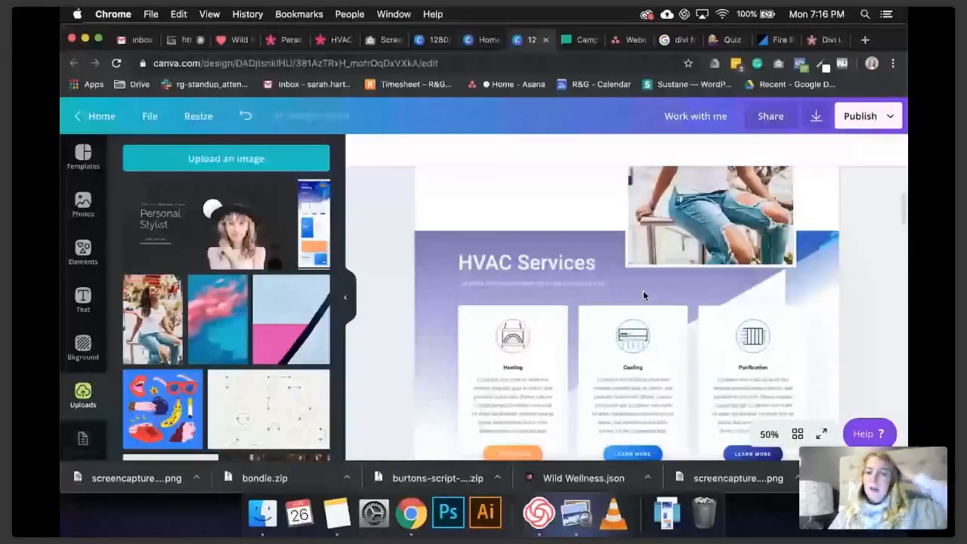
scroll(644, 296, down, 2)
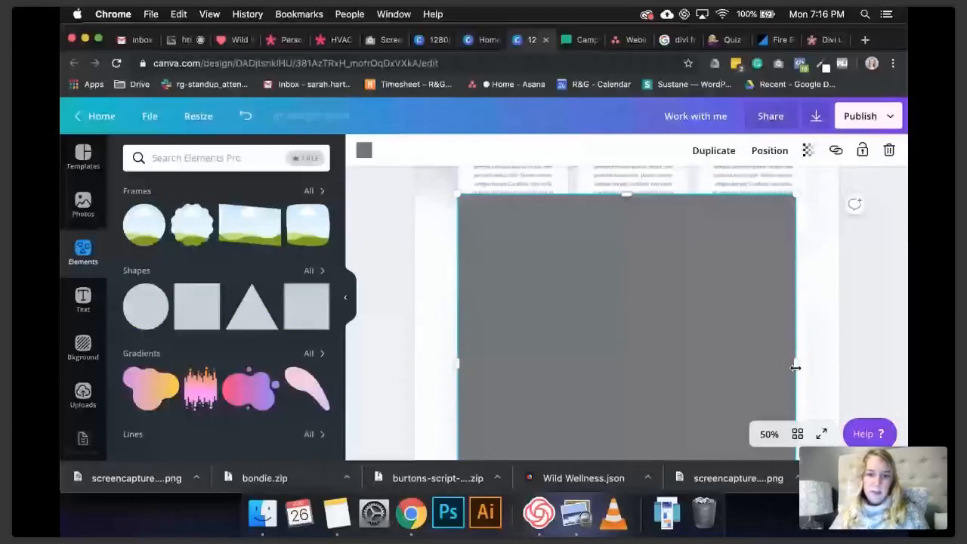
drag(796, 368, 657, 381)
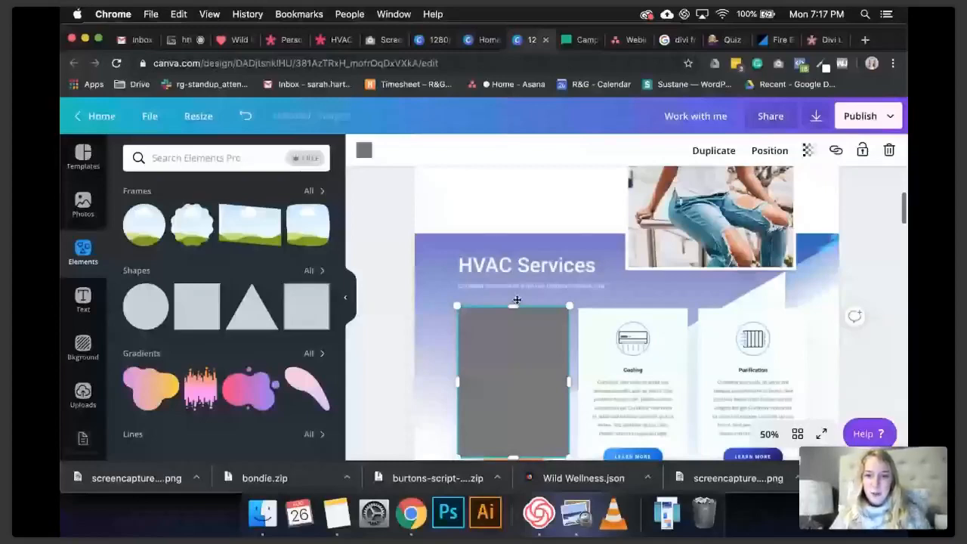
Add the heading "ONE-ON-ONE" to the white card using the hero text style, and place the "Mauris blandit" paragraph from Notes beneath it
scroll(521, 288, up, 2)
click(541, 198)
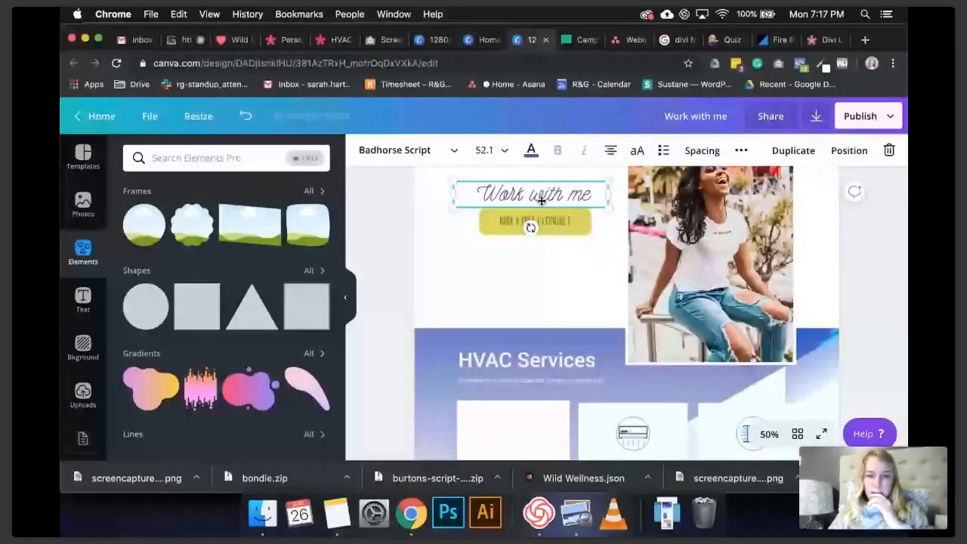
drag(538, 220, 533, 364)
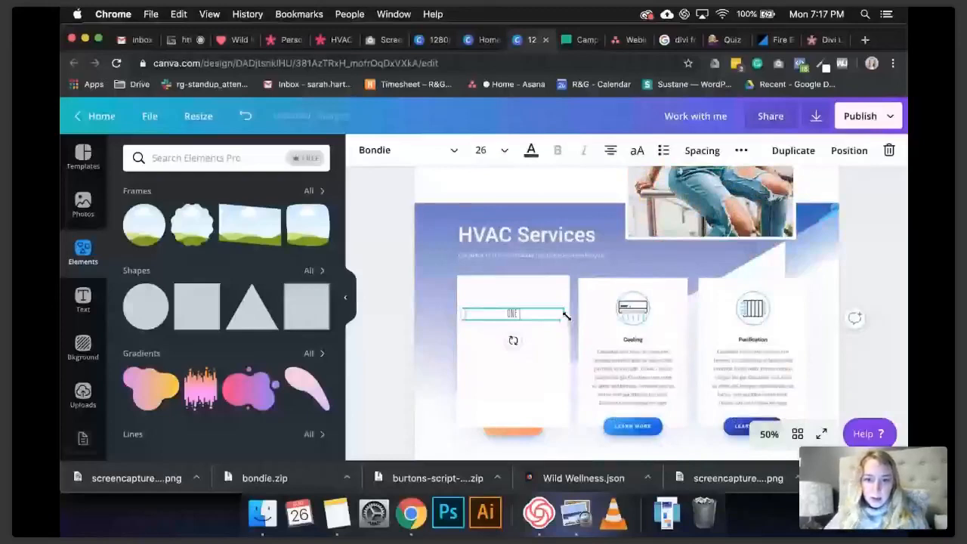
text(ON-ONE)
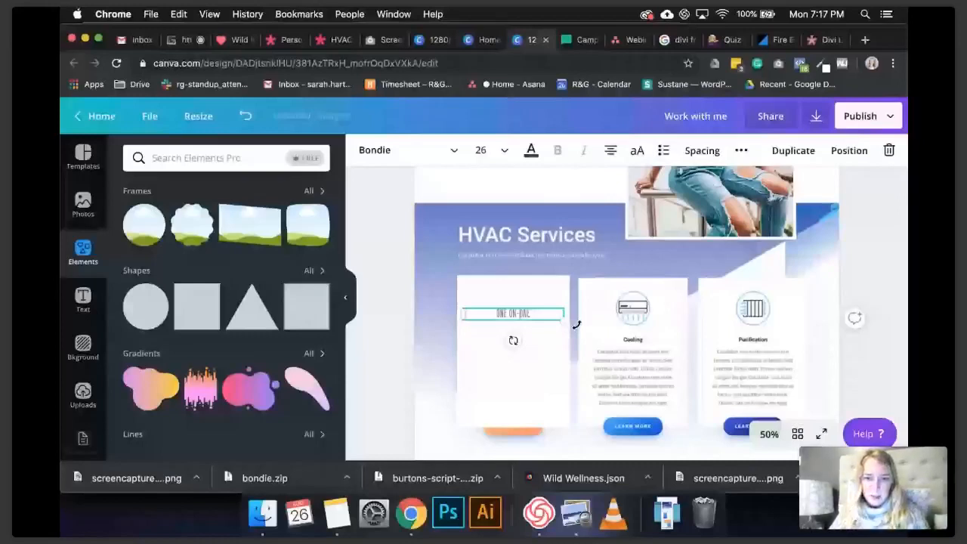
key(super+Tab)
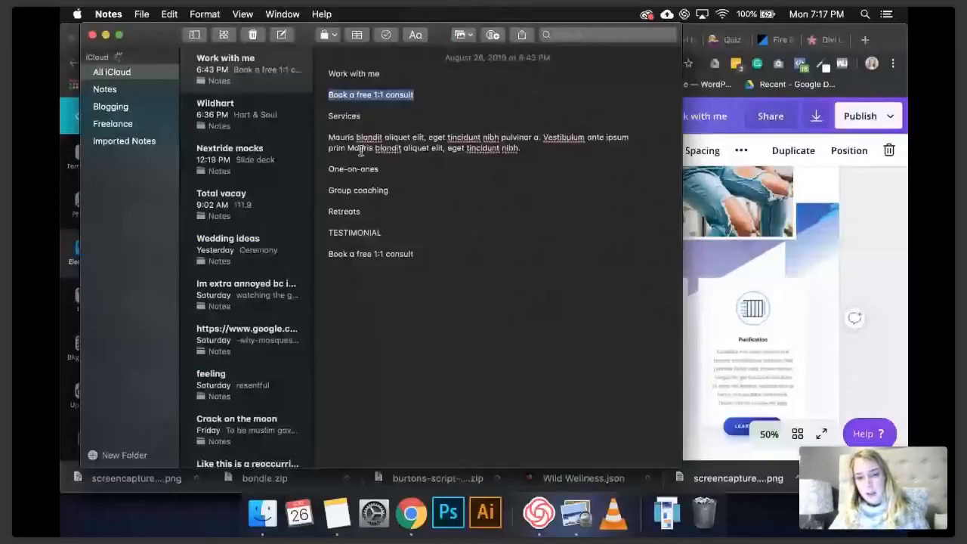
key(super+Tab)
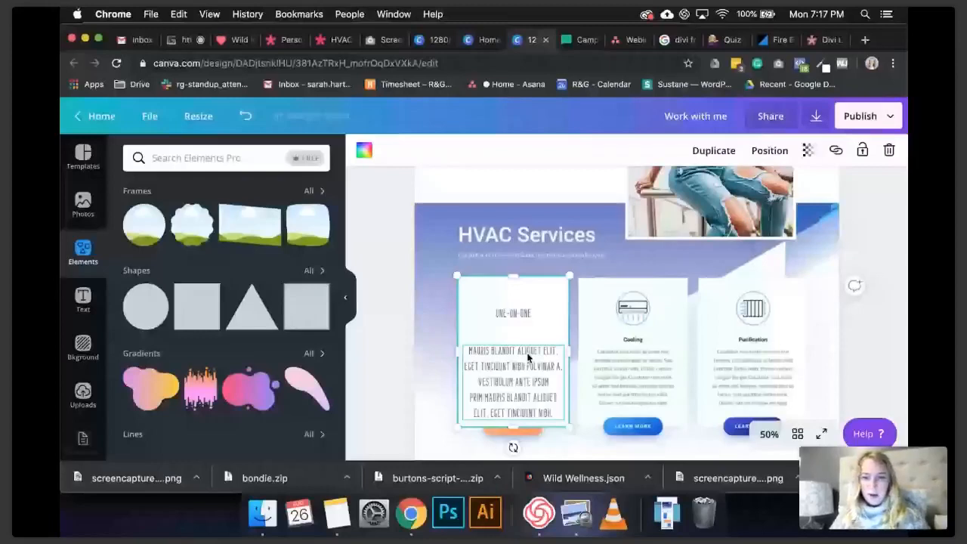
Set the card's placeholder paragraph to the Aileron Regular font at size 14
double_click(528, 356)
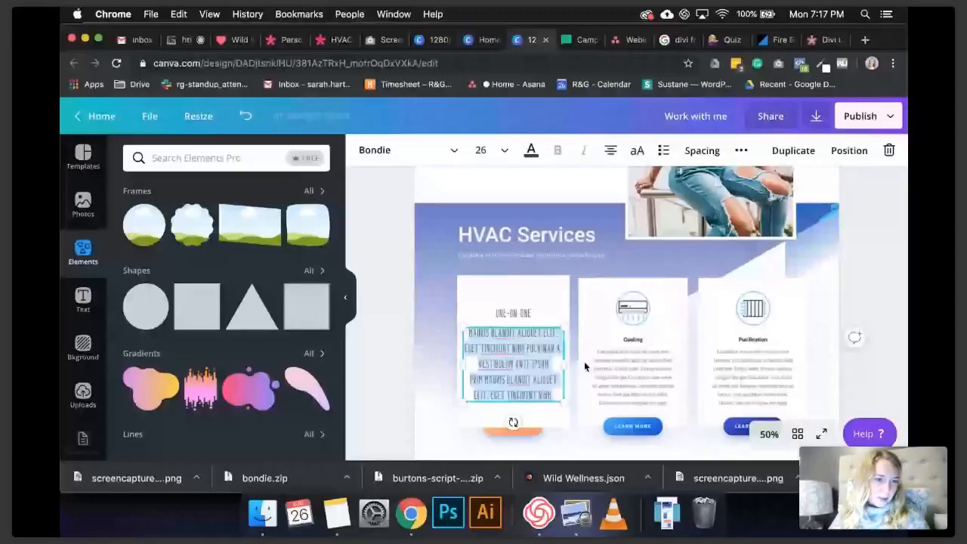
click(408, 151)
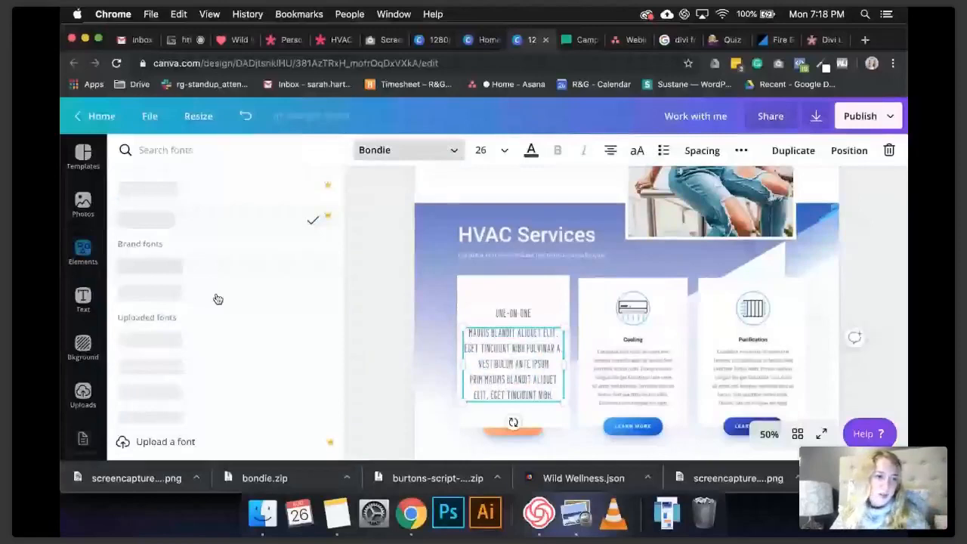
scroll(218, 299, down, 2)
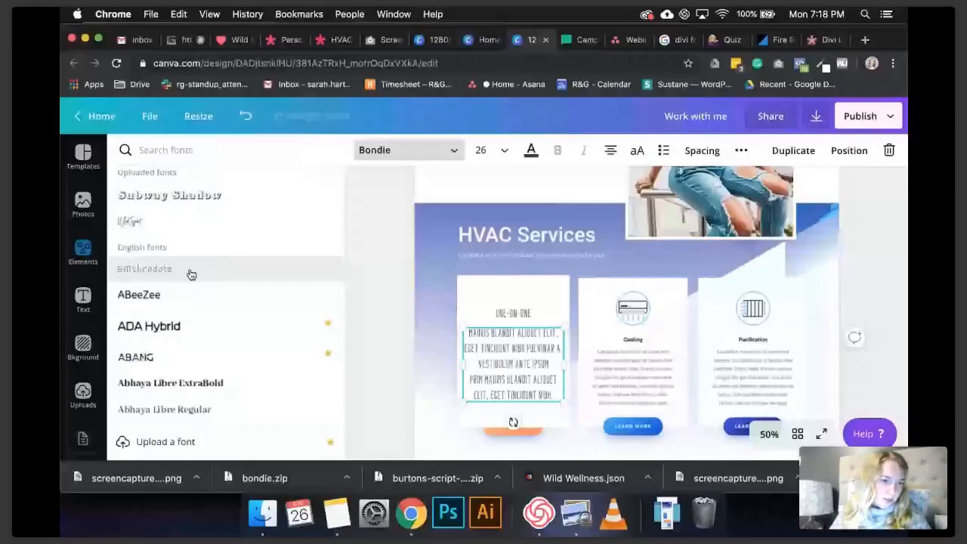
scroll(156, 242, down, 5)
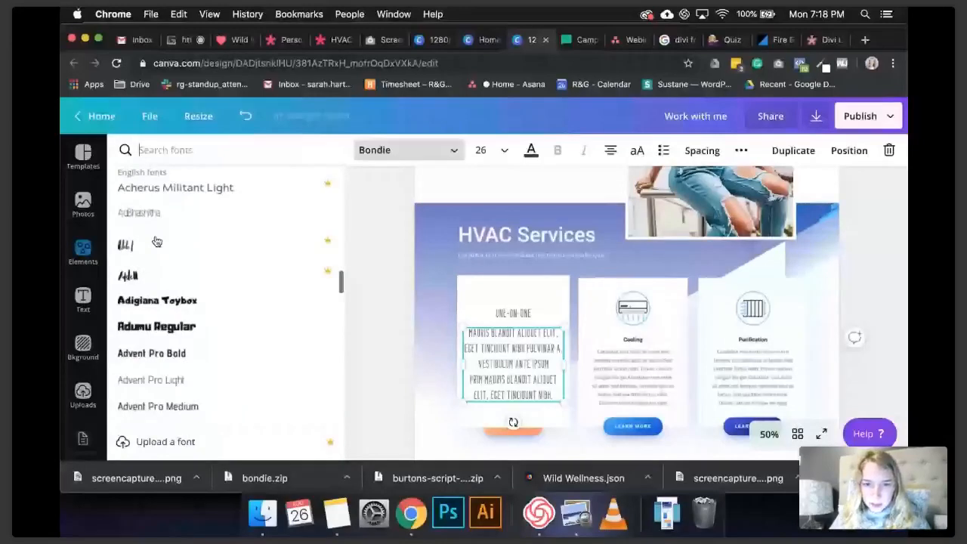
scroll(157, 242, down, 5)
click(156, 259)
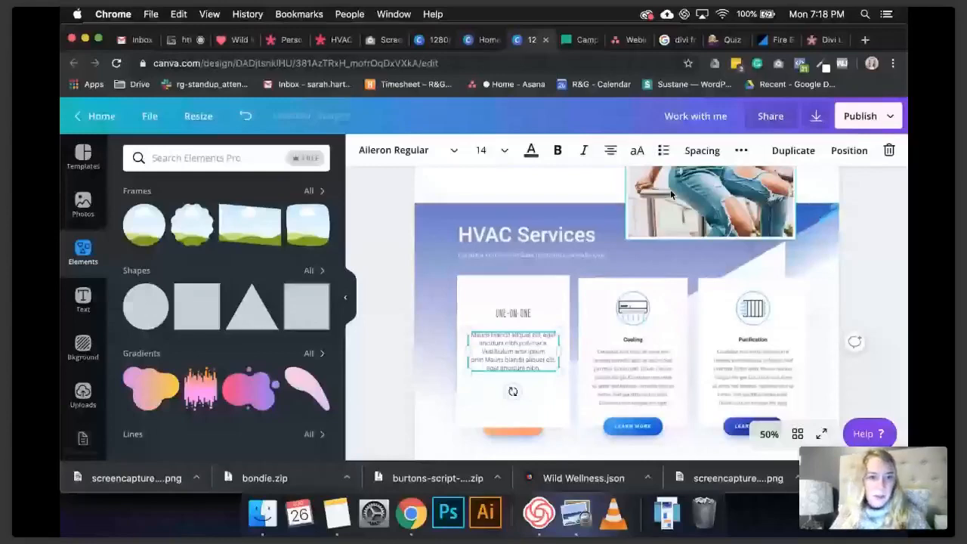
Set the paragraph's transparency to 47 and move the heading and paragraph together lower on the card
click(531, 151)
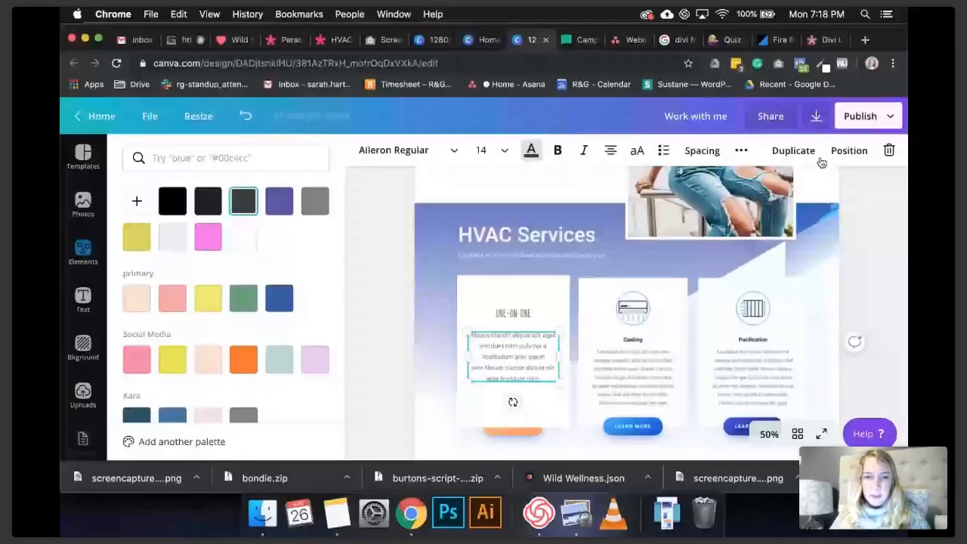
click(741, 151)
click(678, 182)
drag(647, 217, 600, 219)
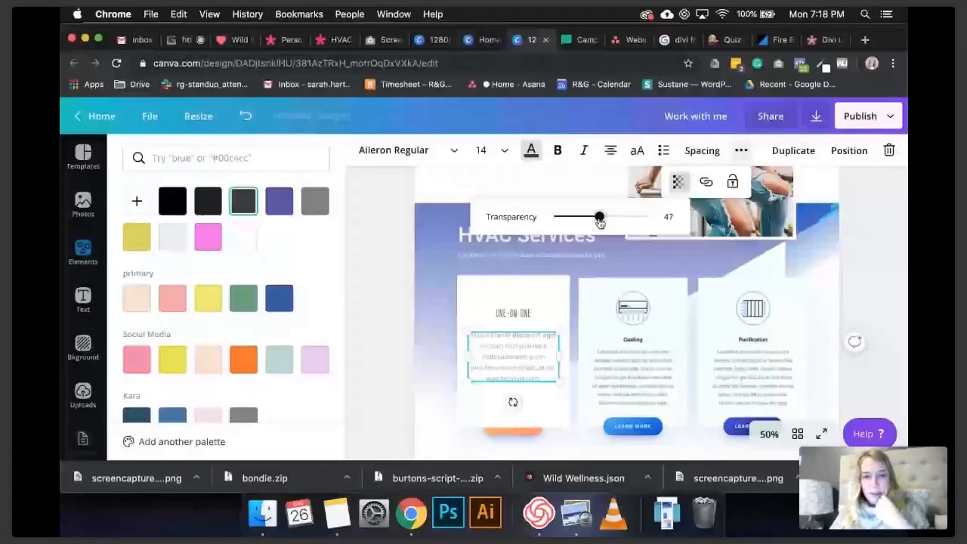
click(529, 346)
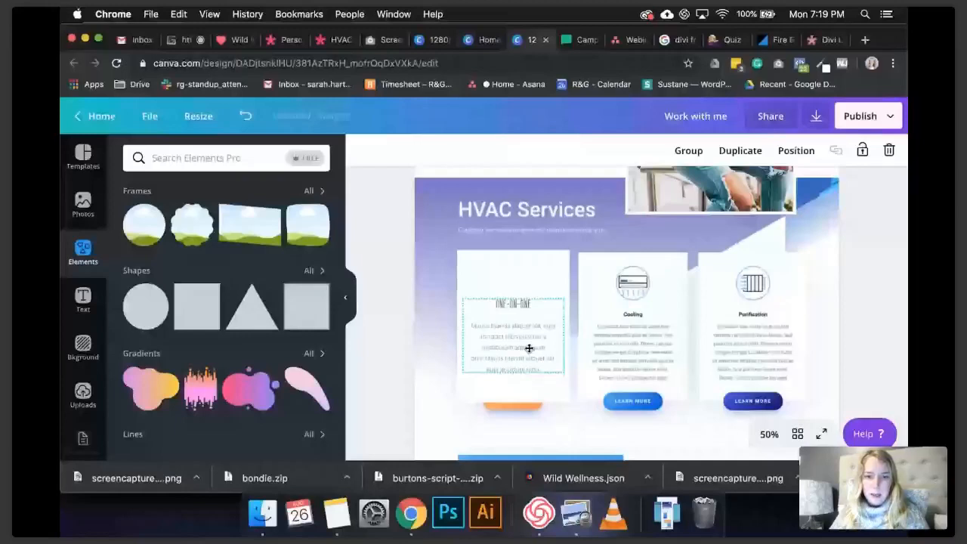
Give the ONE-ON-ONE card a pink copy of the hero's consult button and a rainbow icon above its heading
scroll(529, 348, up, 5)
click(562, 251)
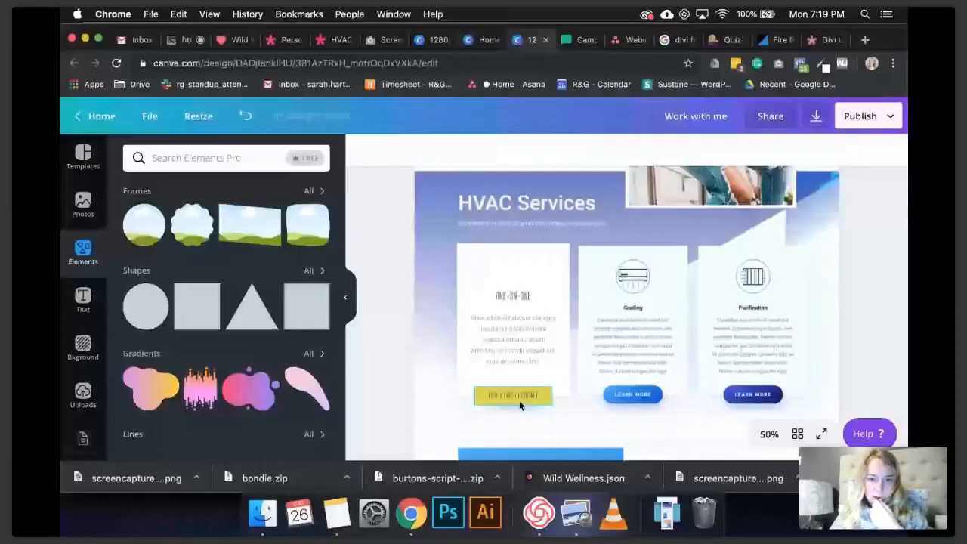
click(520, 400)
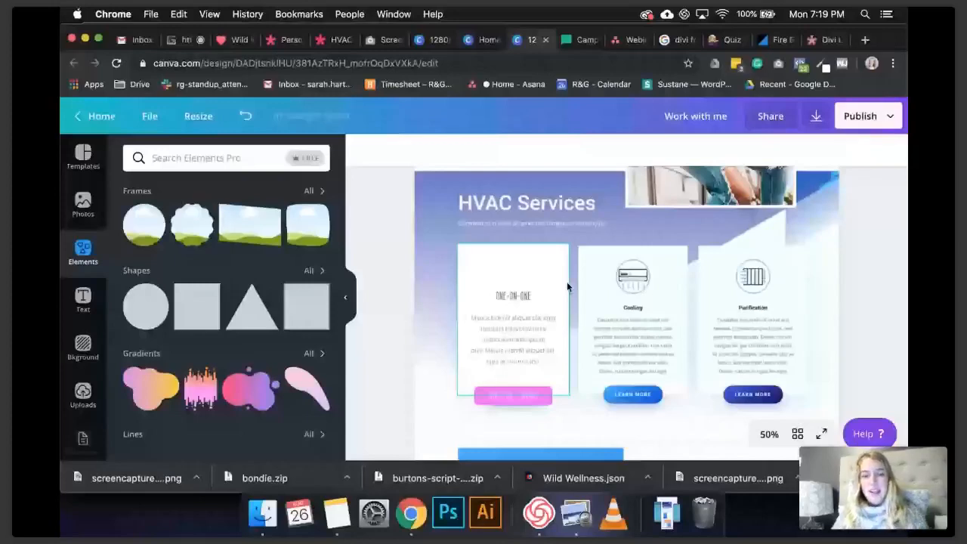
scroll(748, 365, up, 1)
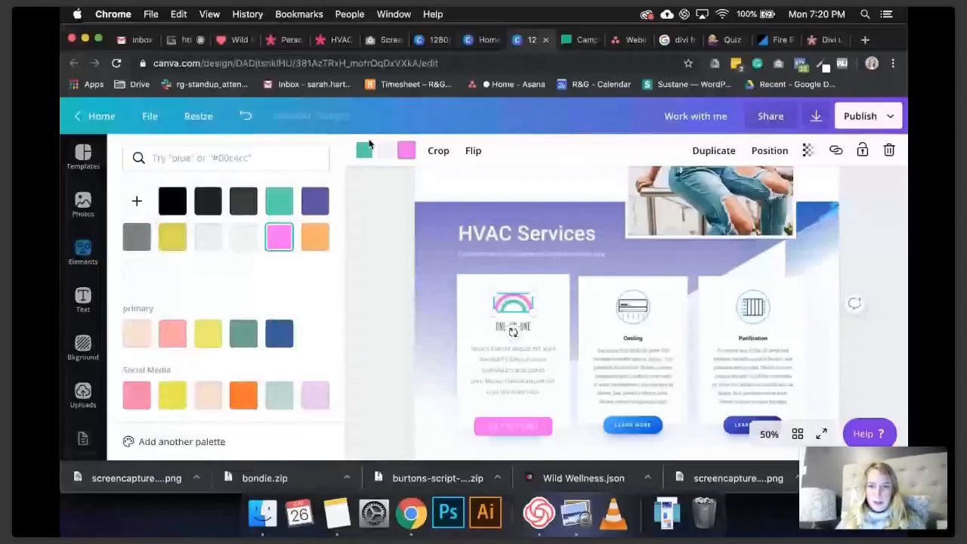
Duplicate the finished card over the Cooling card as "GROUP COACHING" with a small yellow sparkles icon
click(474, 360)
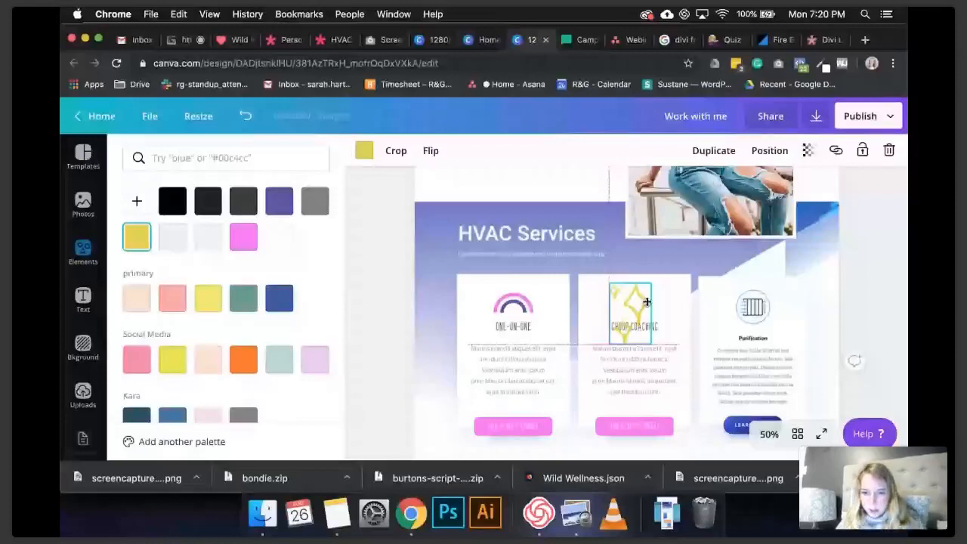
click(645, 305)
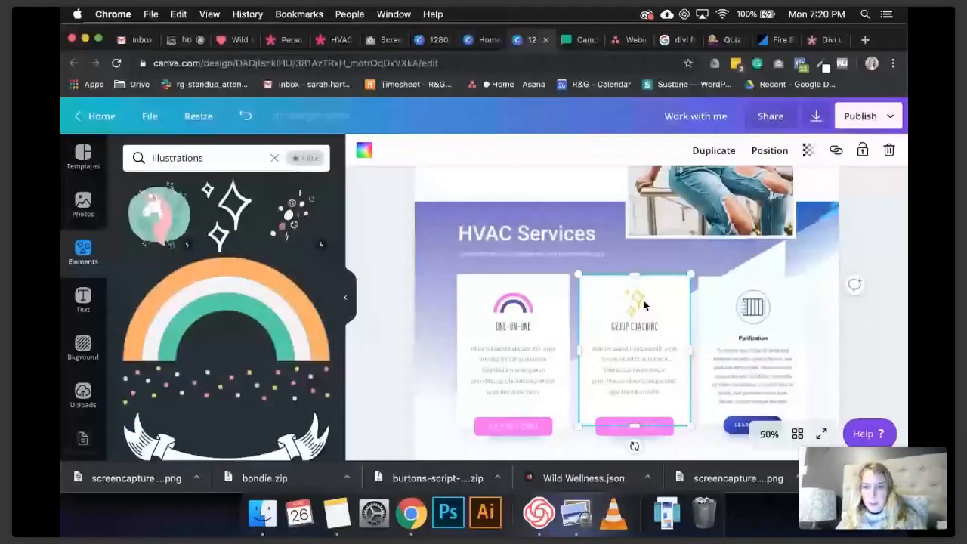
Duplicate the GROUP COACHING card over the Purification card and delete the copy's sparkles icon
drag(645, 305, 668, 318)
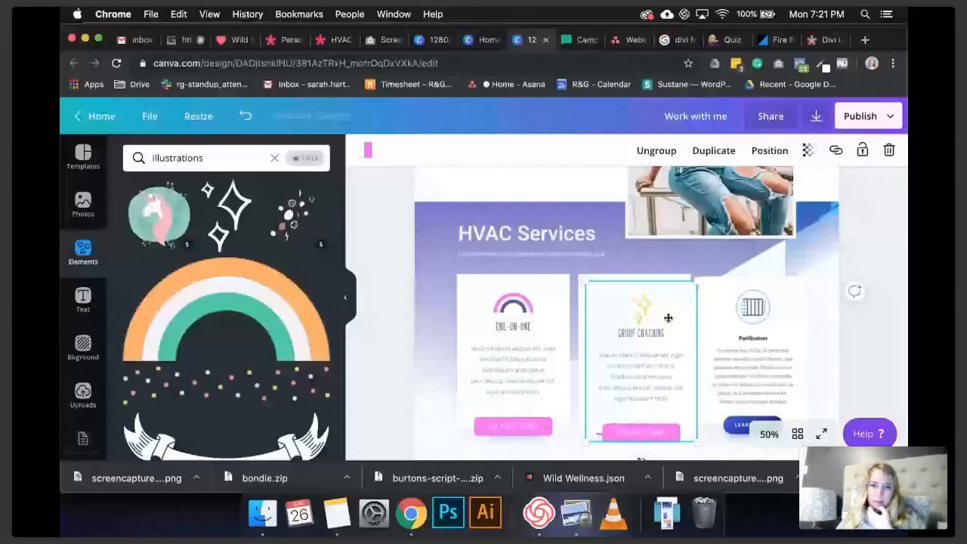
drag(668, 317, 754, 302)
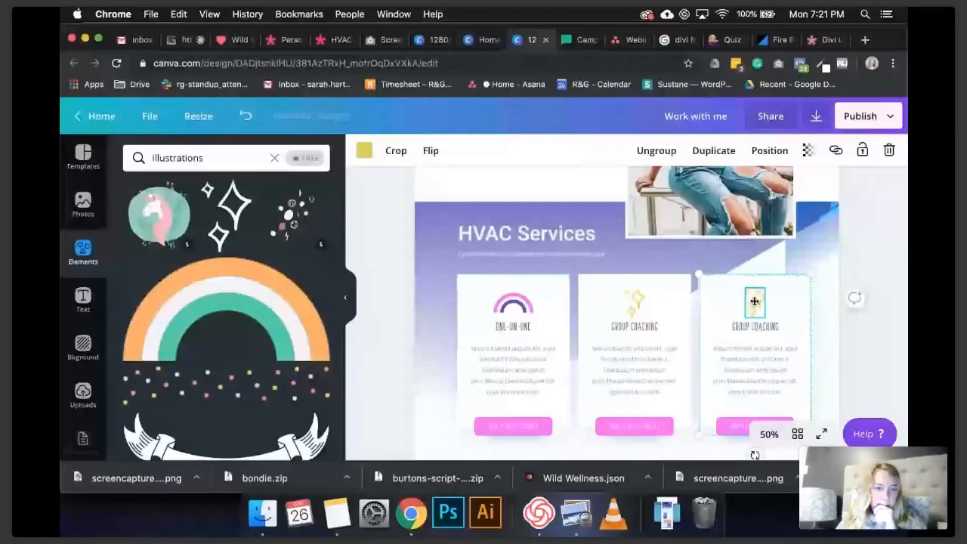
key(Delete)
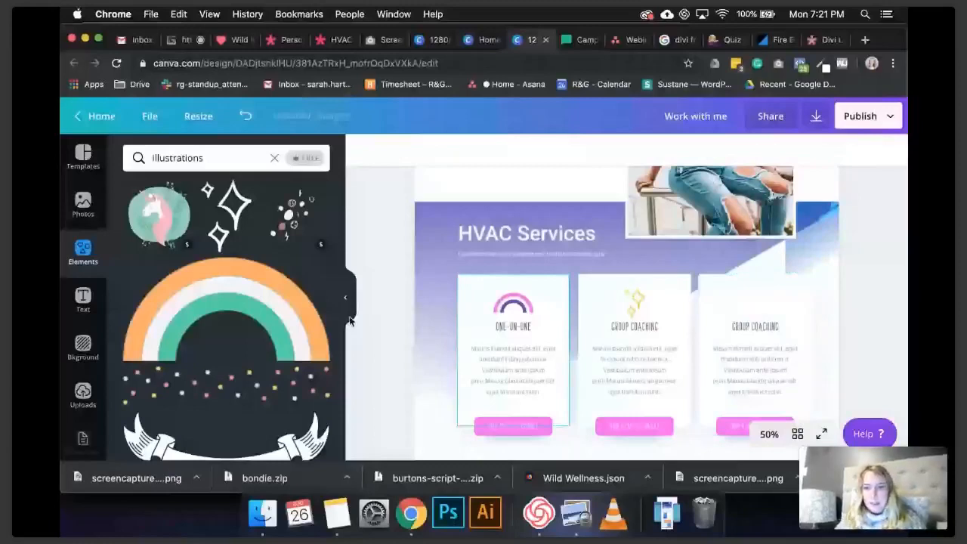
Change the third card's heading to "RETREATS" and search the elements for "tree"
scroll(349, 322, down, 5)
click(763, 327)
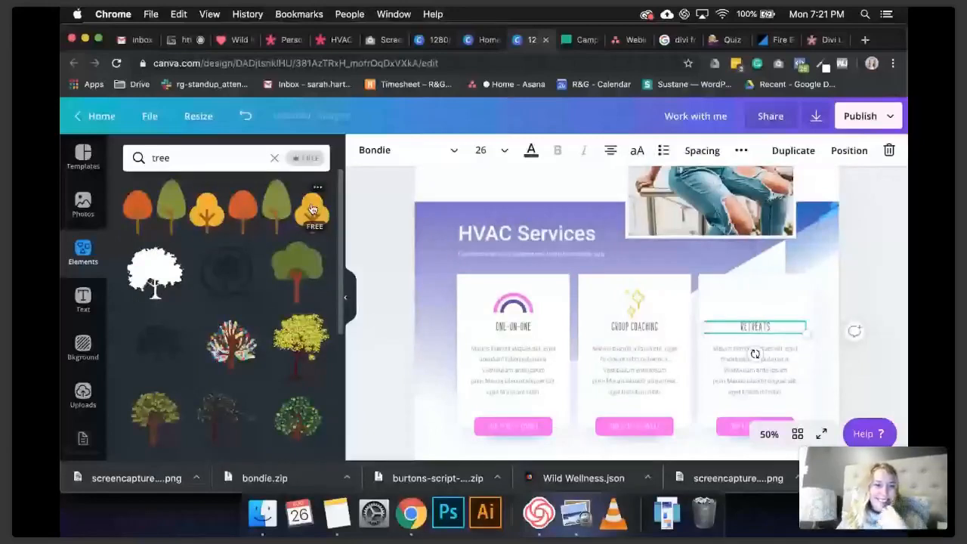
Place a small pine tree illustration above the RETREATS heading and recolour its foliage to the brand yellow
scroll(288, 281, down, 10)
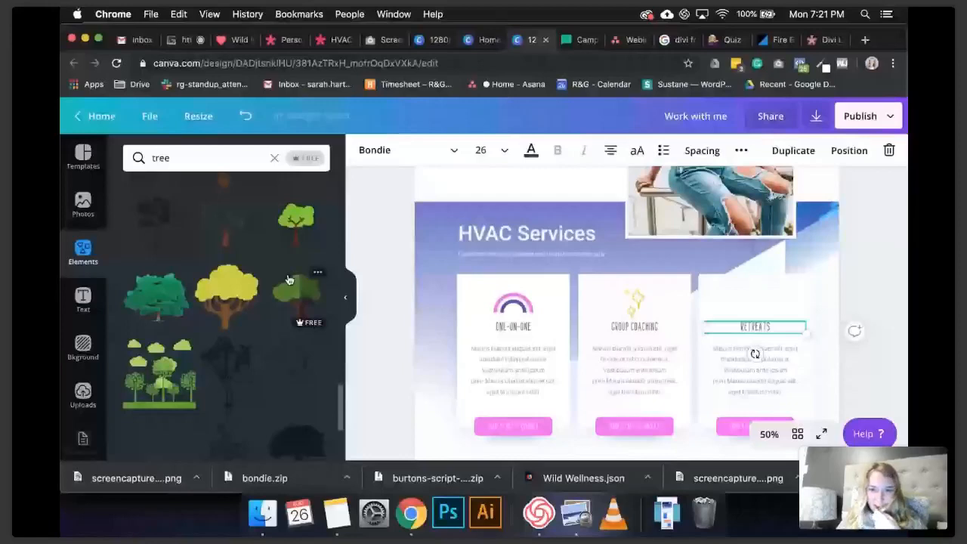
scroll(218, 310, down, 5)
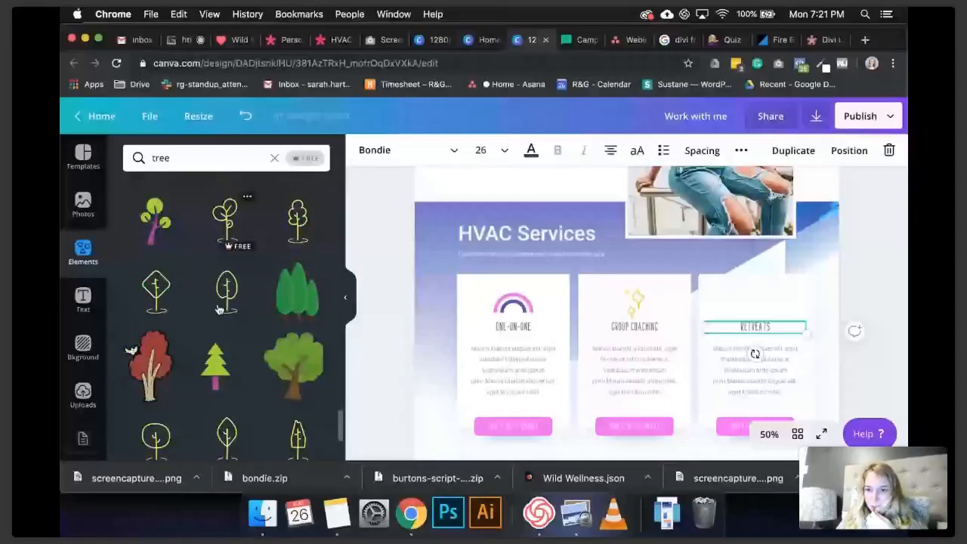
scroll(219, 310, down, 2)
drag(215, 205, 719, 247)
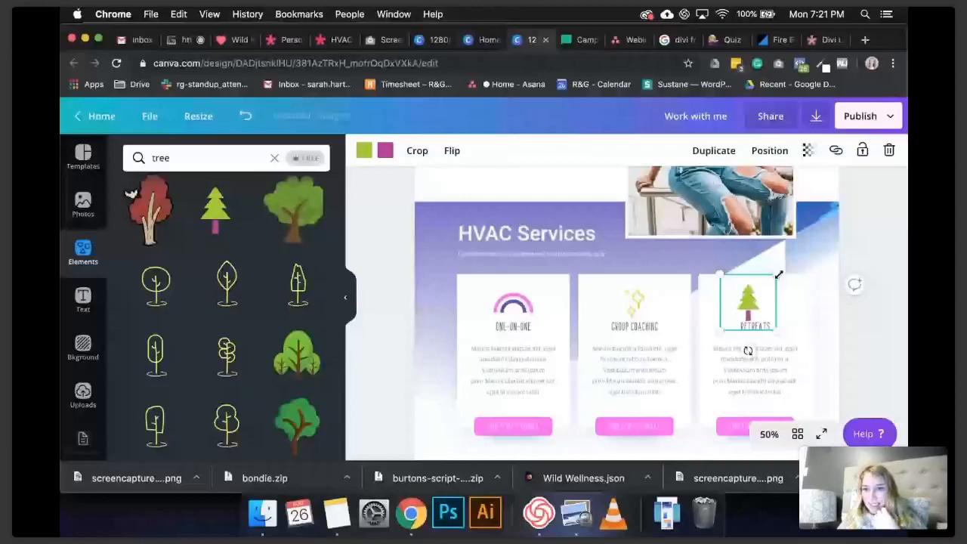
drag(779, 275, 774, 286)
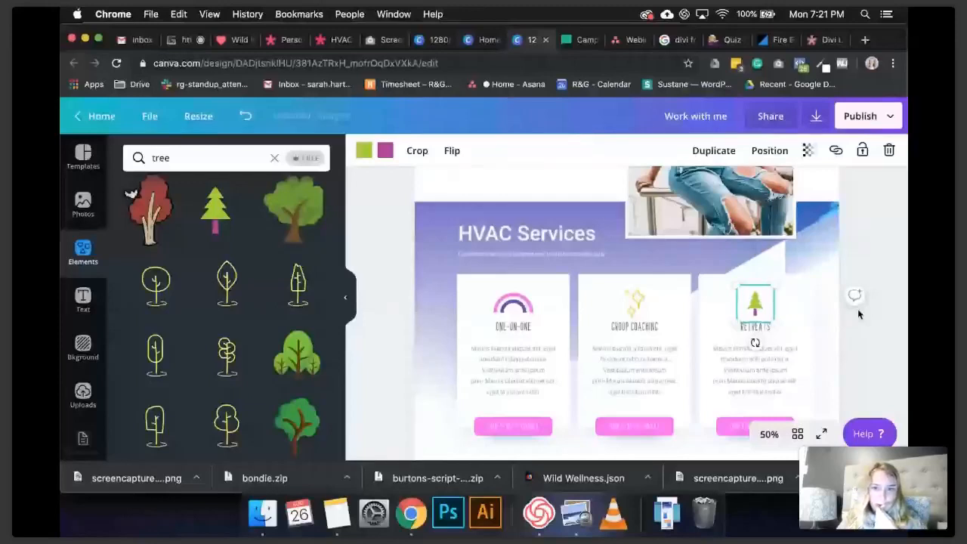
click(364, 151)
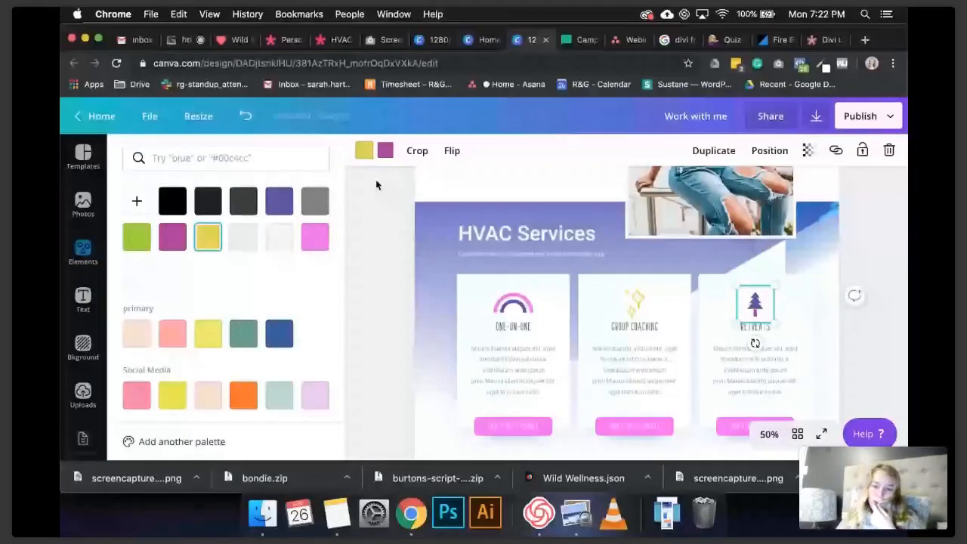
click(375, 179)
Recolour the GROUP COACHING card's button purple and the RETREATS card's button yellow
scroll(655, 388, down, 1)
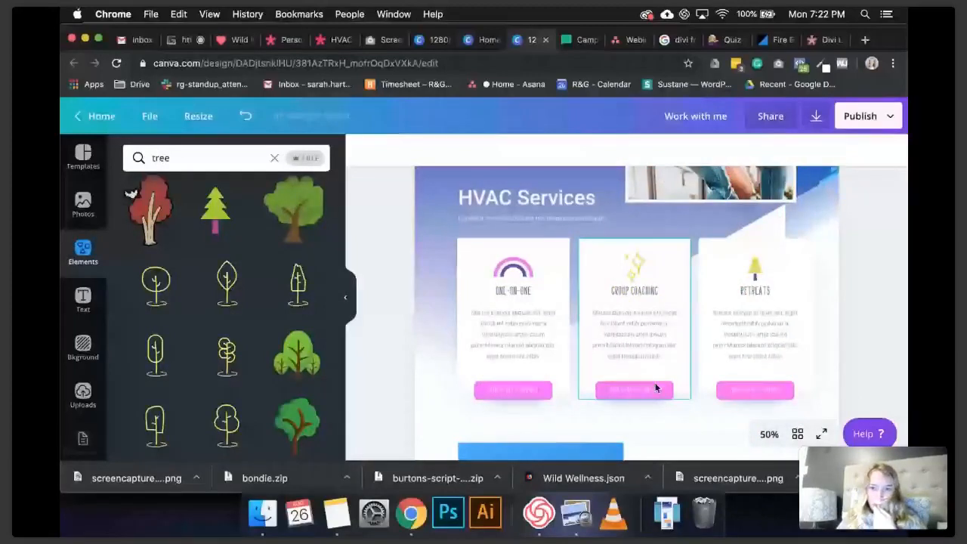
click(655, 387)
click(363, 152)
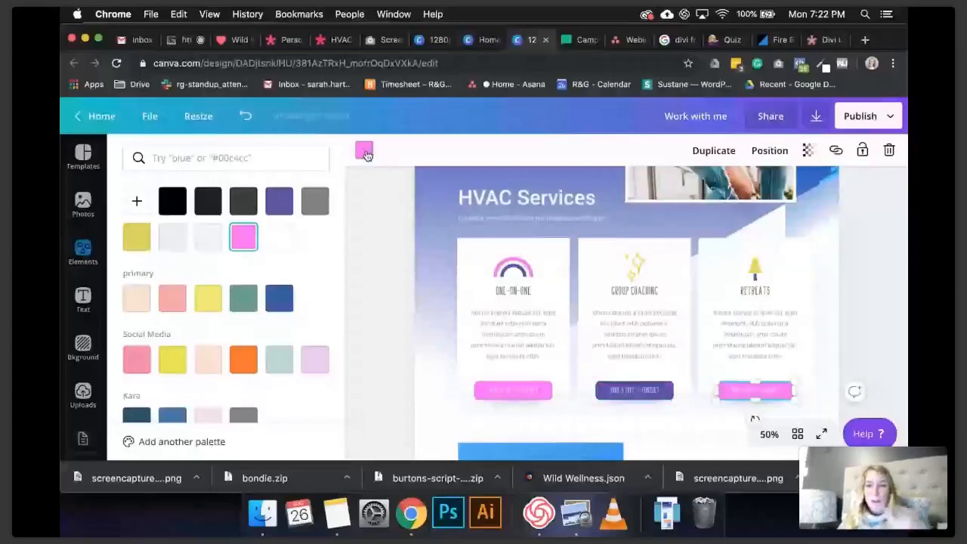
click(821, 293)
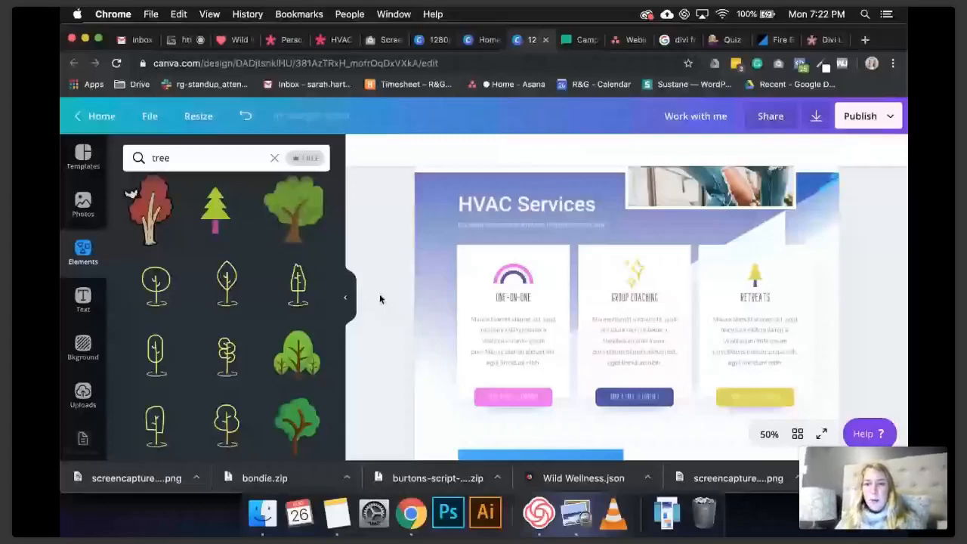
click(546, 390)
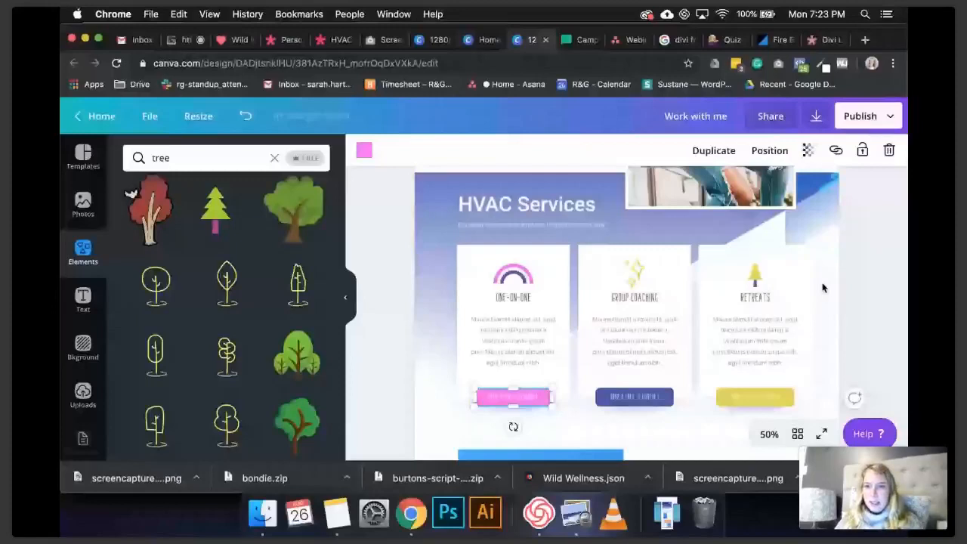
scroll(823, 288, up, 2)
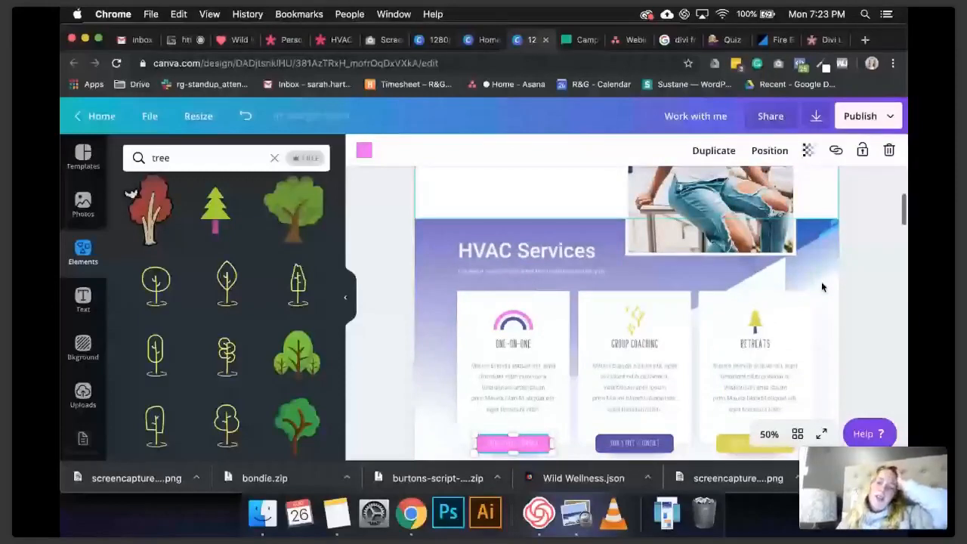
Review the mockup from the service cards down to the Get Started section and back up to the hero
scroll(823, 287, down, 5)
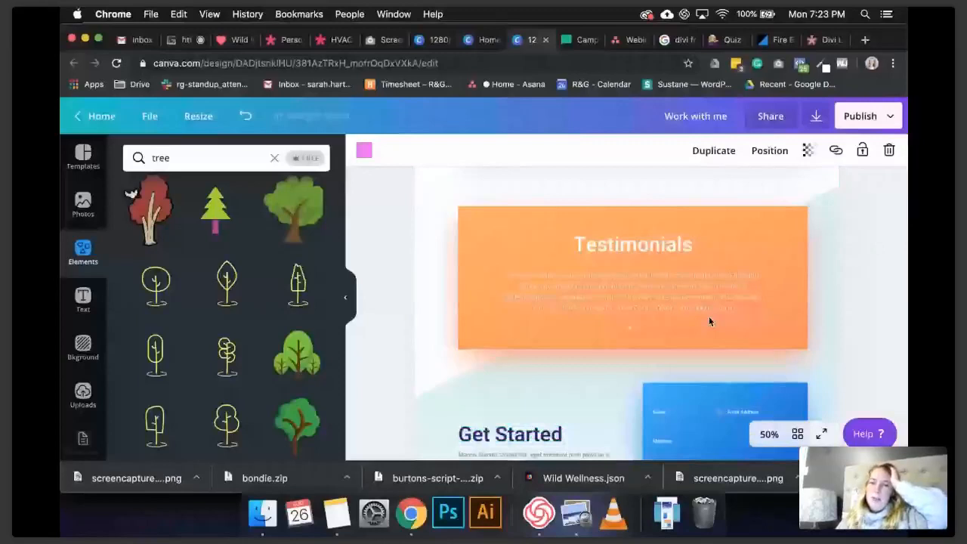
scroll(708, 319, down, 2)
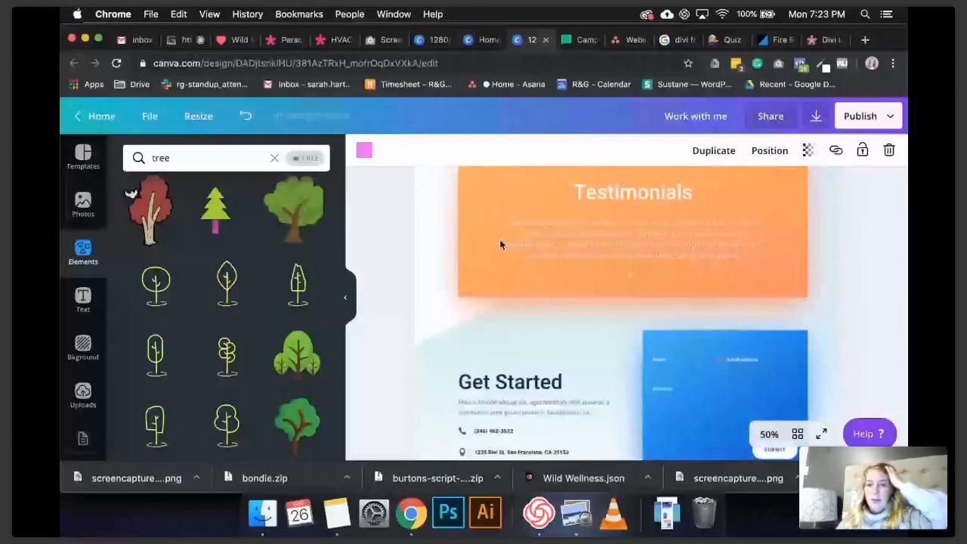
scroll(535, 258, up, 1)
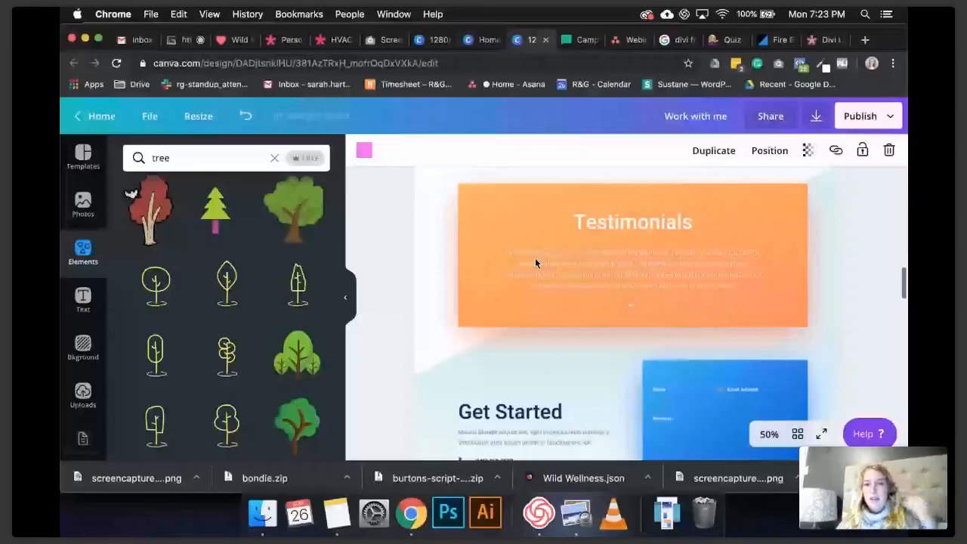
scroll(436, 386, down, 5)
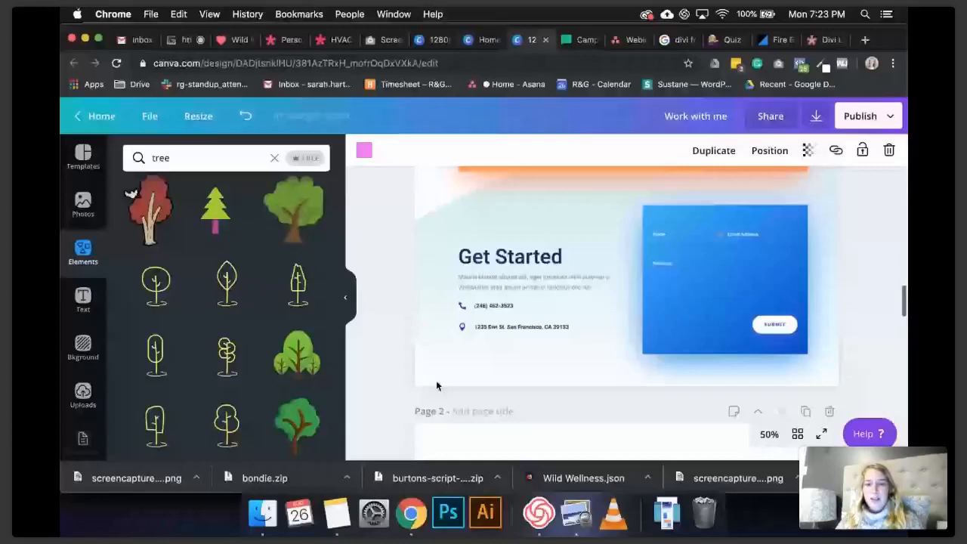
scroll(437, 383, up, 10)
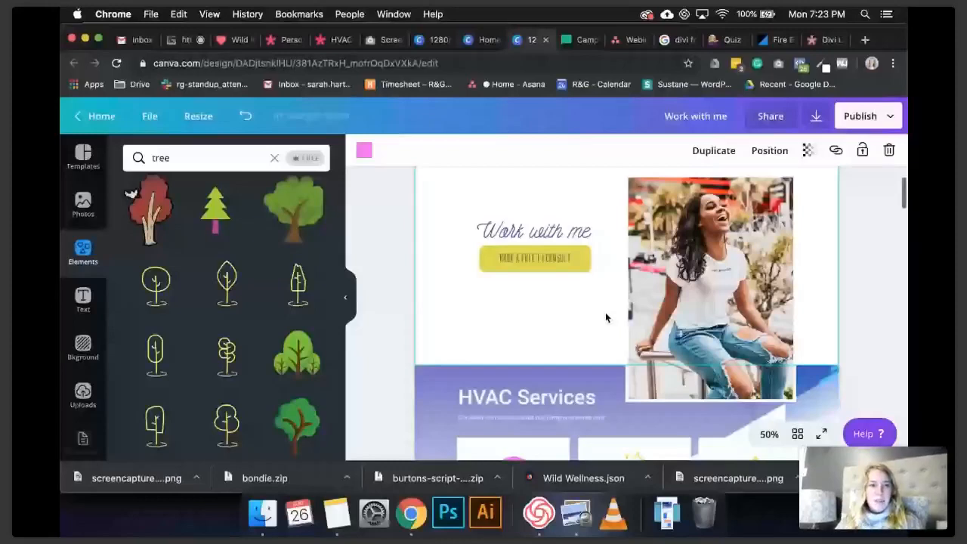
click(399, 312)
scroll(399, 312, up, 2)
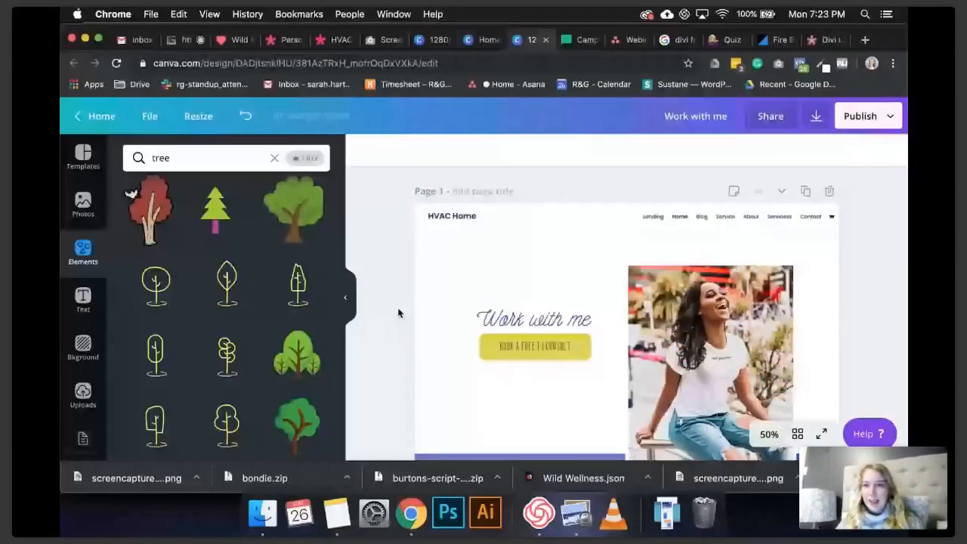
Switch to the WebinarJam broadcast and read the attendees' chat messages
click(181, 44)
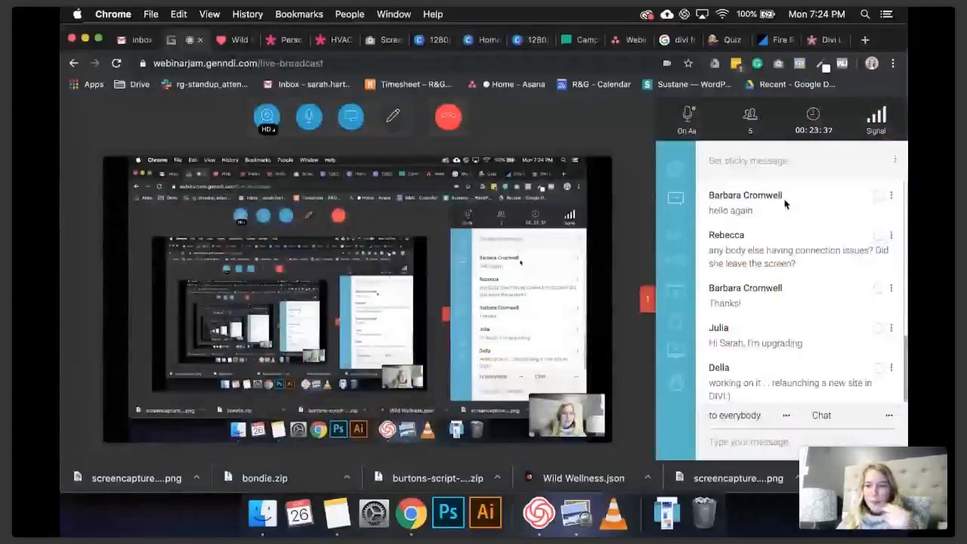
mouse_move(432, 292)
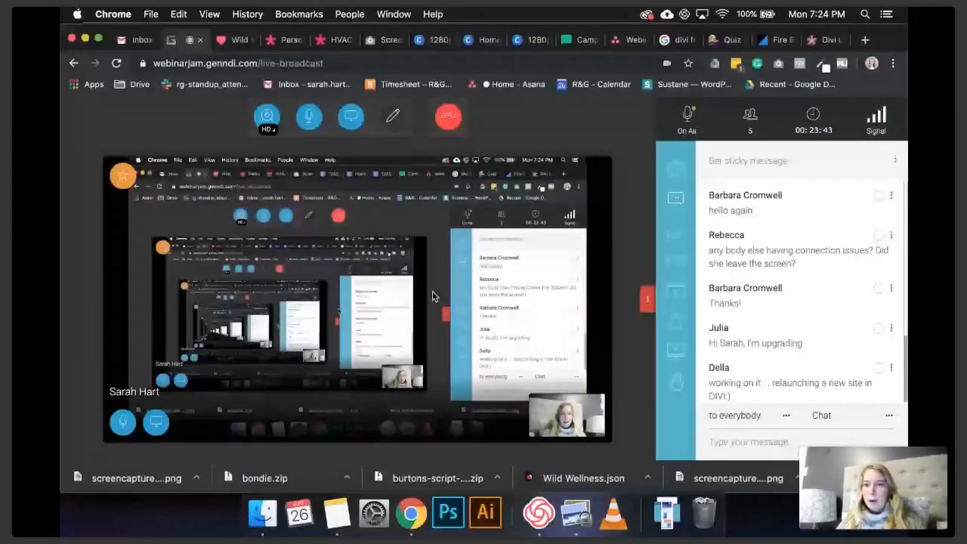
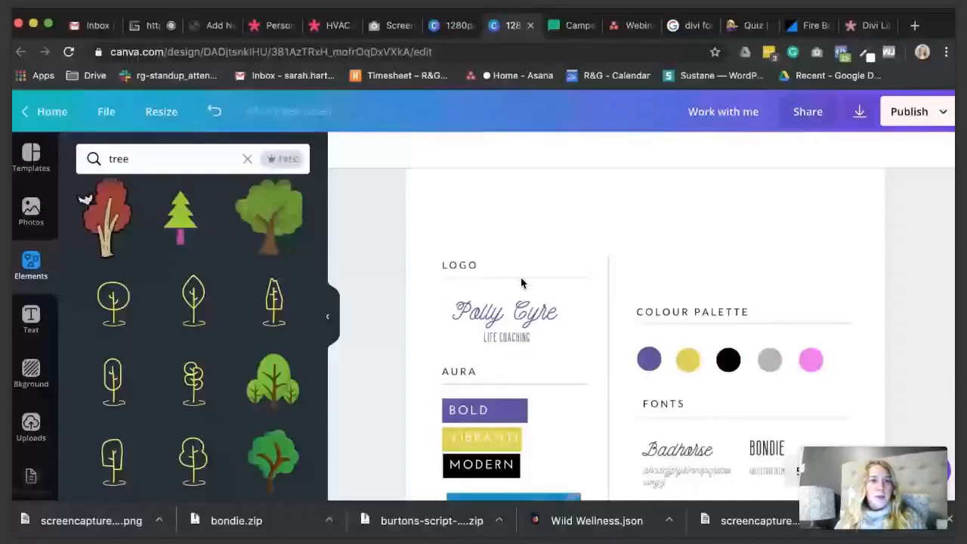
Copy the brand name from the Canva logo for the new WordPress page title and load Divi's premade Personal Stylist Home Page layout
double_click(516, 311)
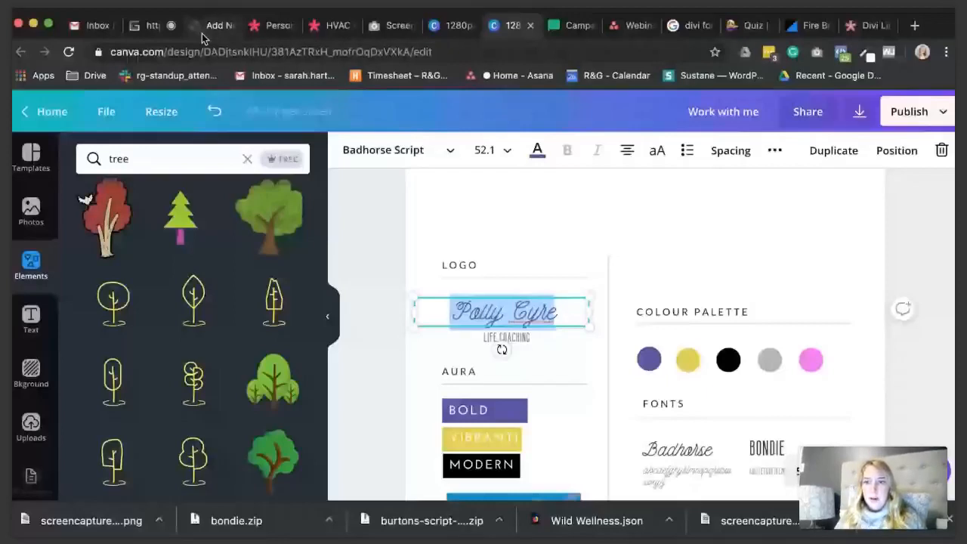
click(202, 33)
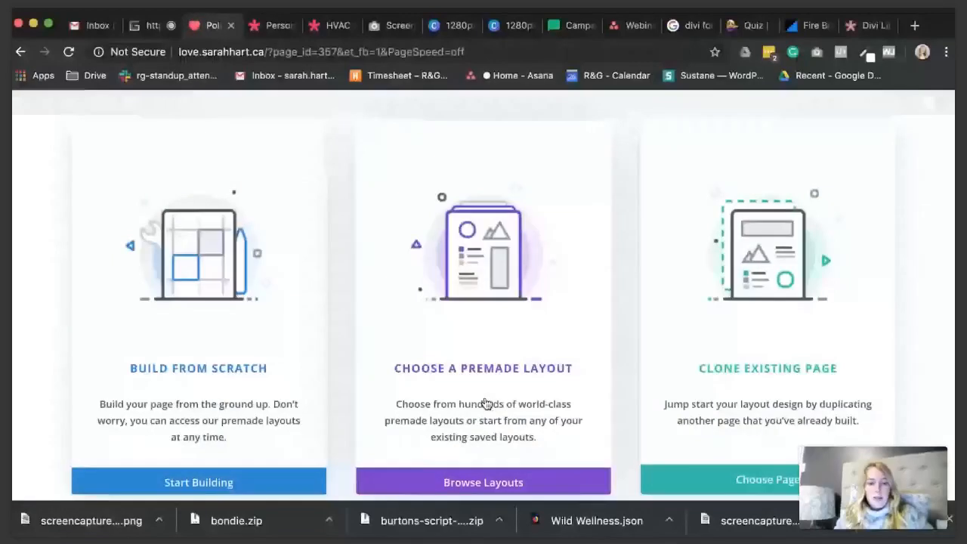
click(486, 404)
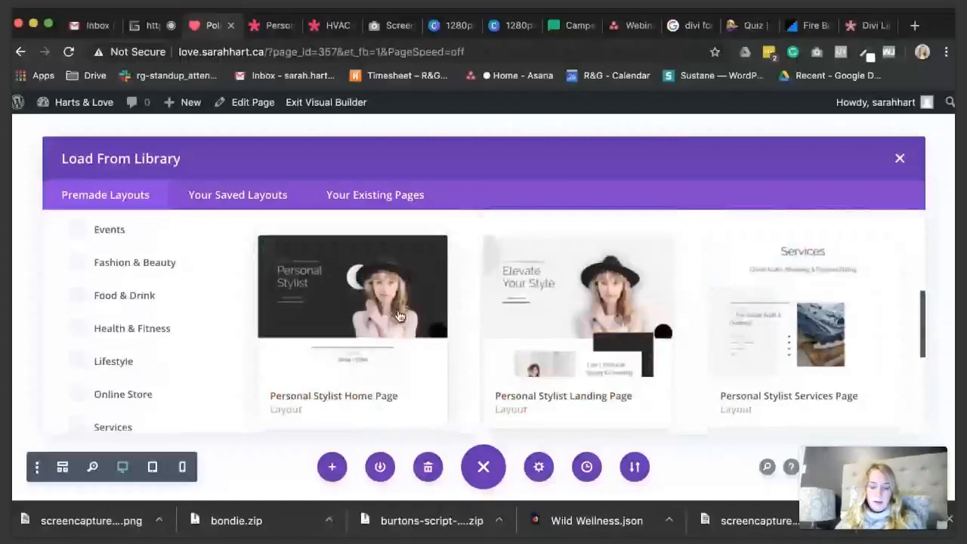
click(400, 316)
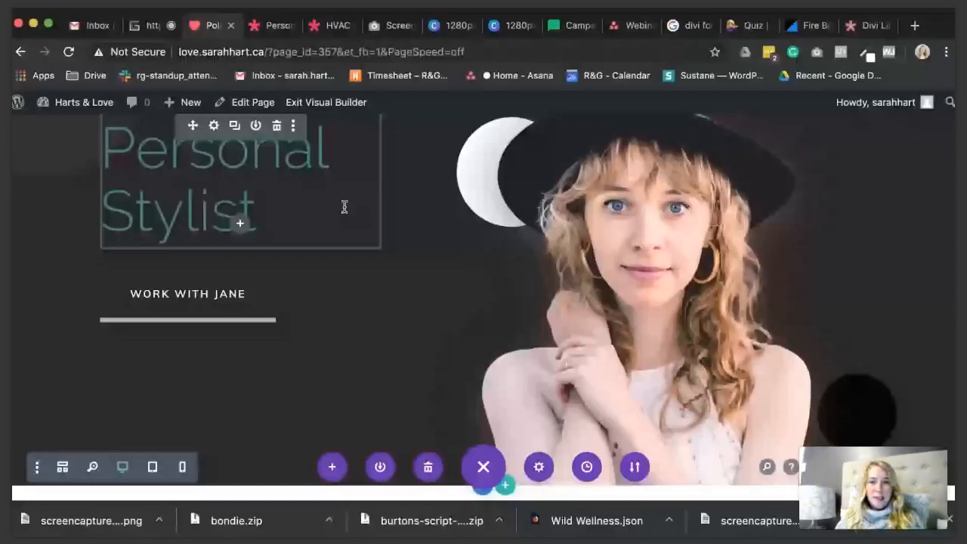
Remove the sections below the Personal Stylist hero, search the premade layouts for "hvac" and add the HVAC Home Page layout without replacing existing content
scroll(344, 207, down, 3)
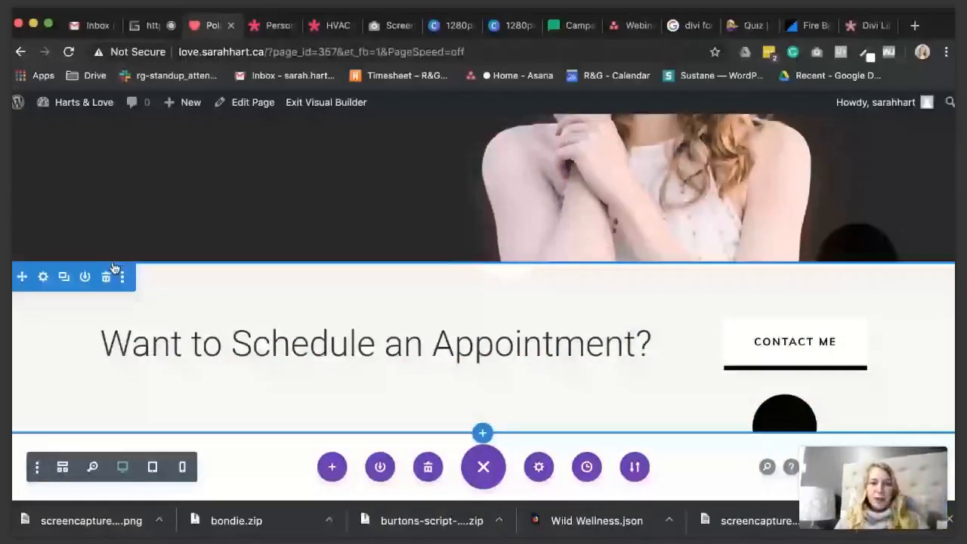
scroll(114, 268, up, 6)
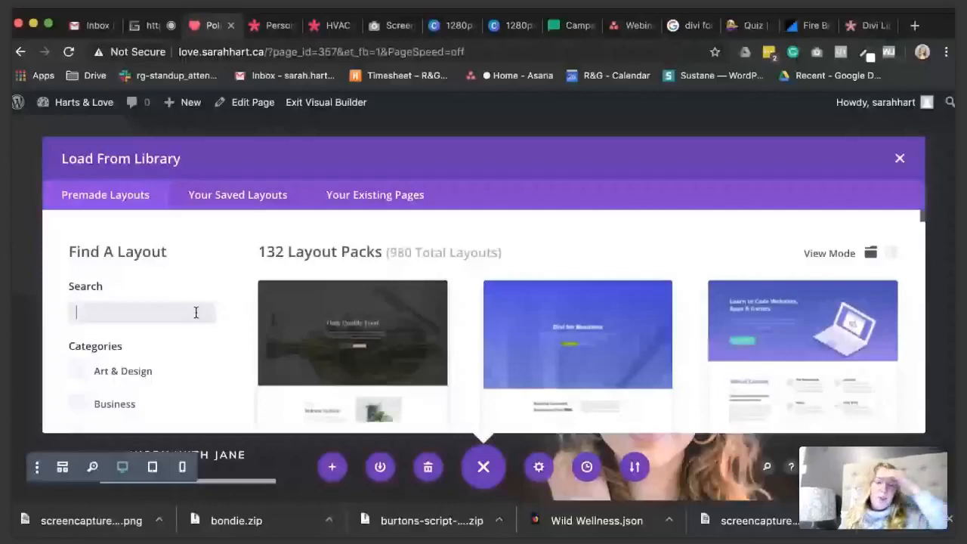
text(h)
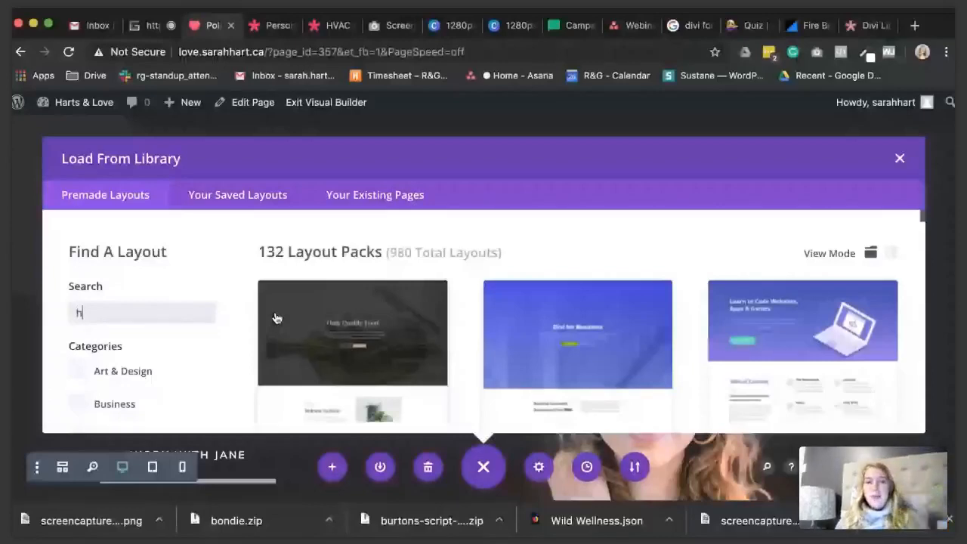
text(vac)
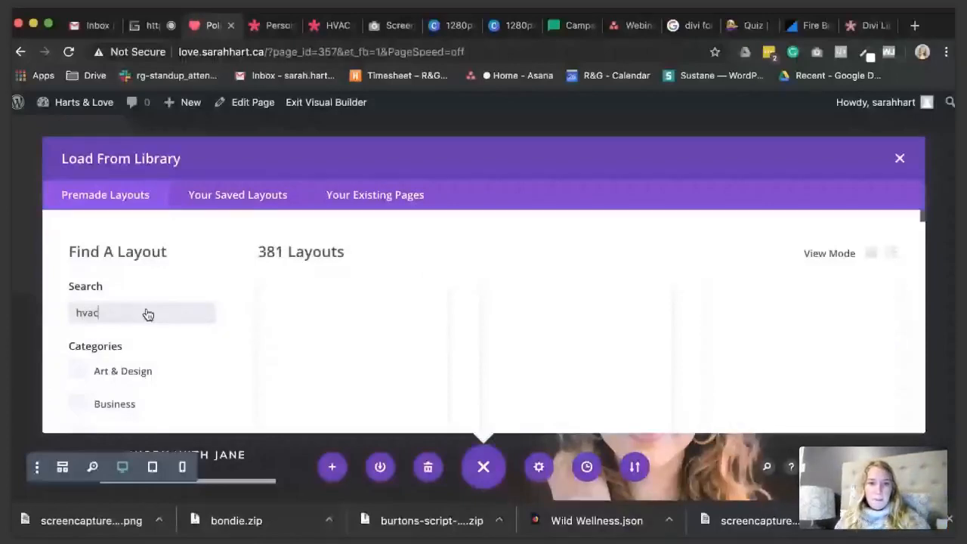
scroll(476, 351, down, 3)
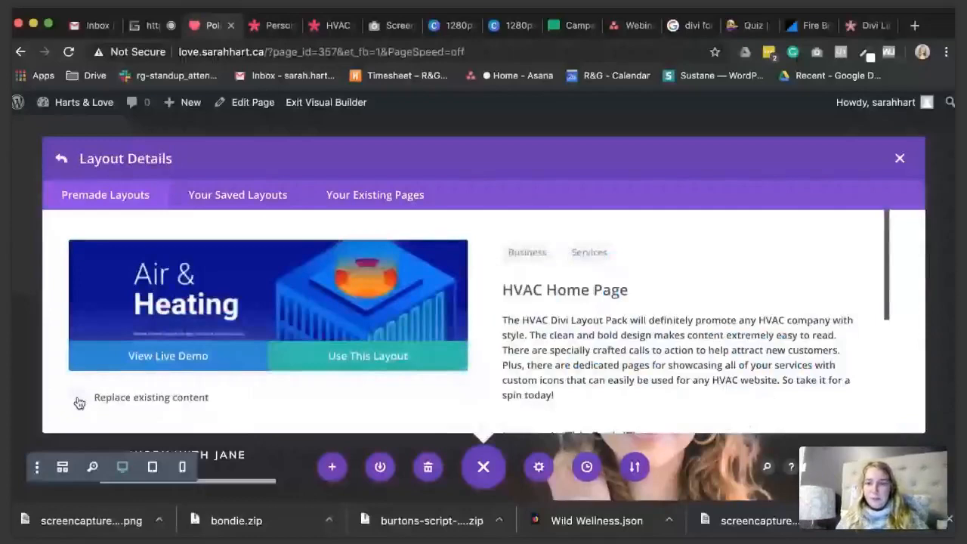
Switch to the WebinarJam broadcast and read back through the earlier chat messages
click(149, 25)
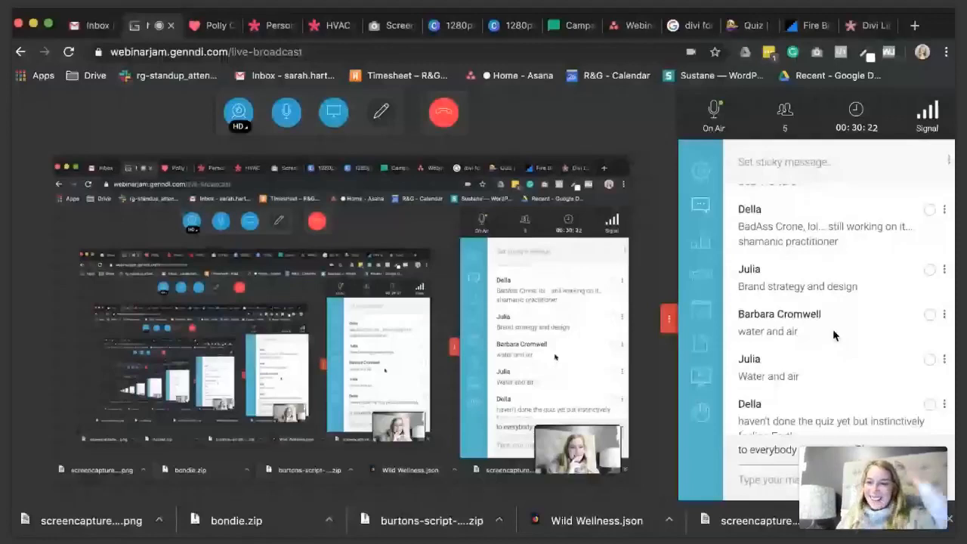
scroll(839, 329, up, 3)
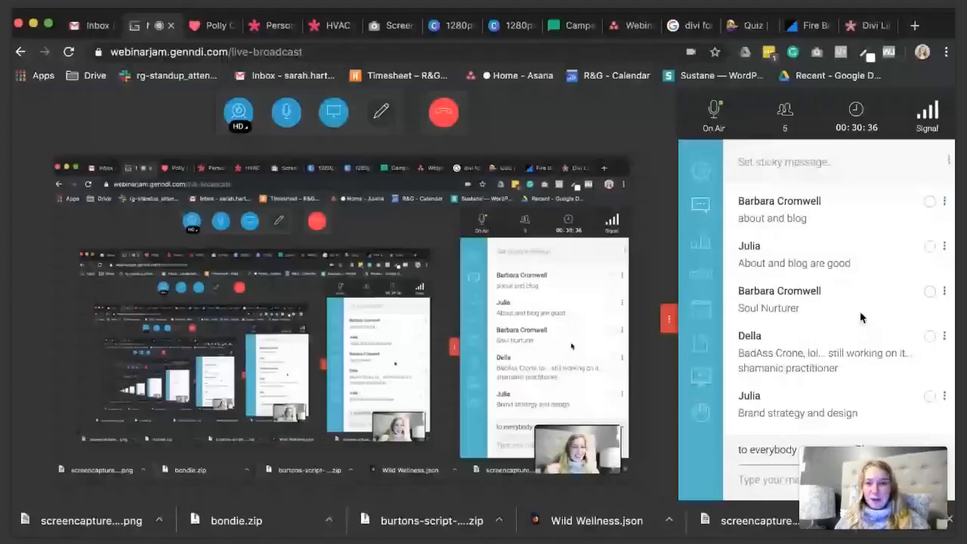
Return to the Divi page and examine the imported HVAC sections from Air & Heating down to Get Started
key(ctrl+Tab)
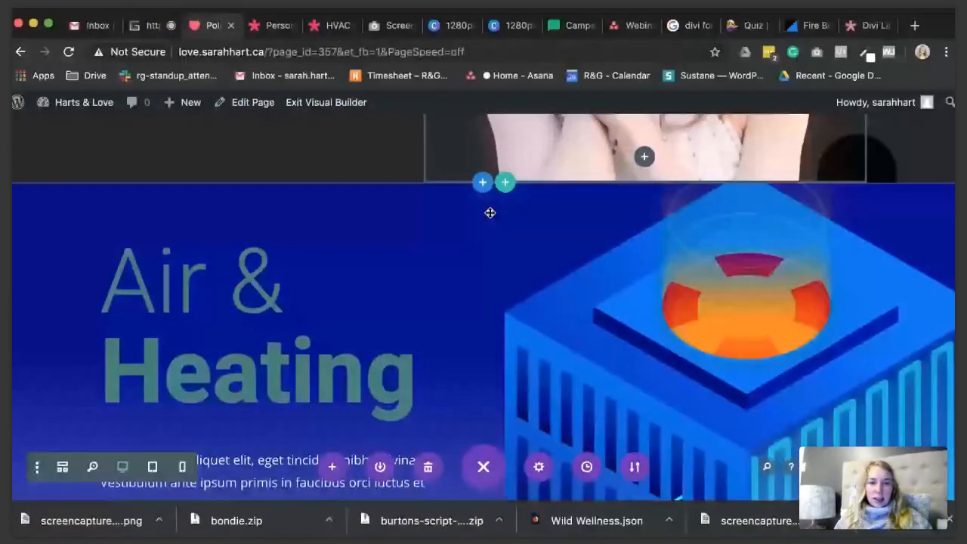
scroll(423, 216, down, 5)
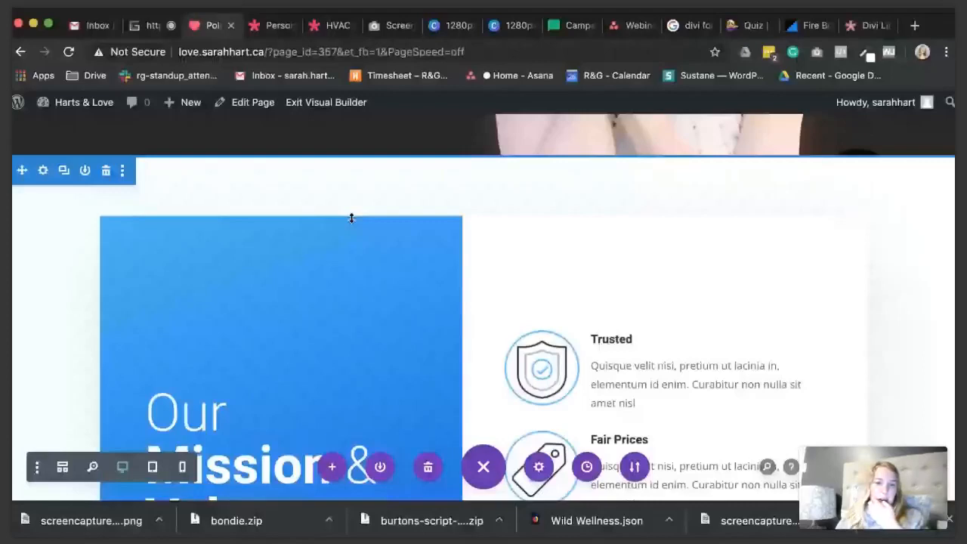
scroll(227, 207, up, 5)
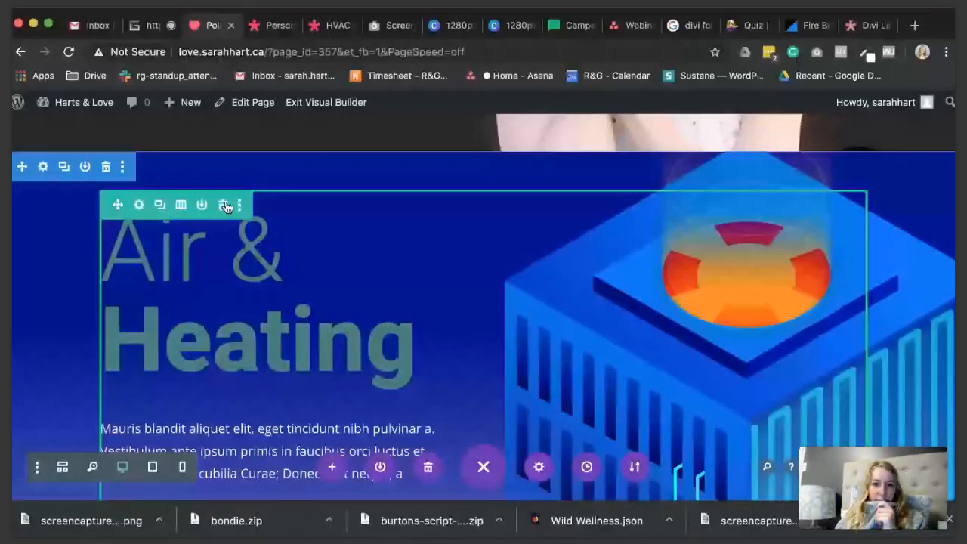
scroll(239, 295, down, 15)
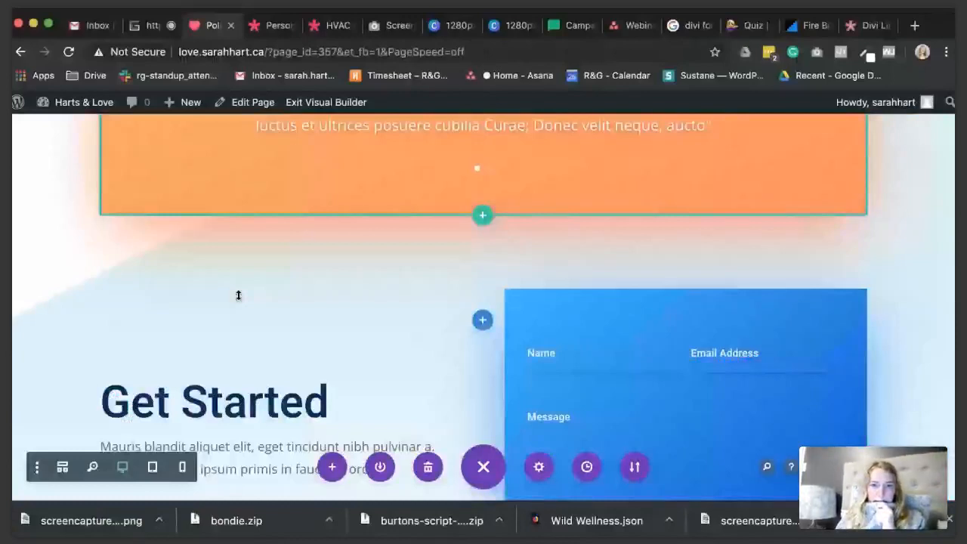
Switch to the Canva mockup and review its service cards, Testimonials, Get Started and hero sections for comparison
click(503, 27)
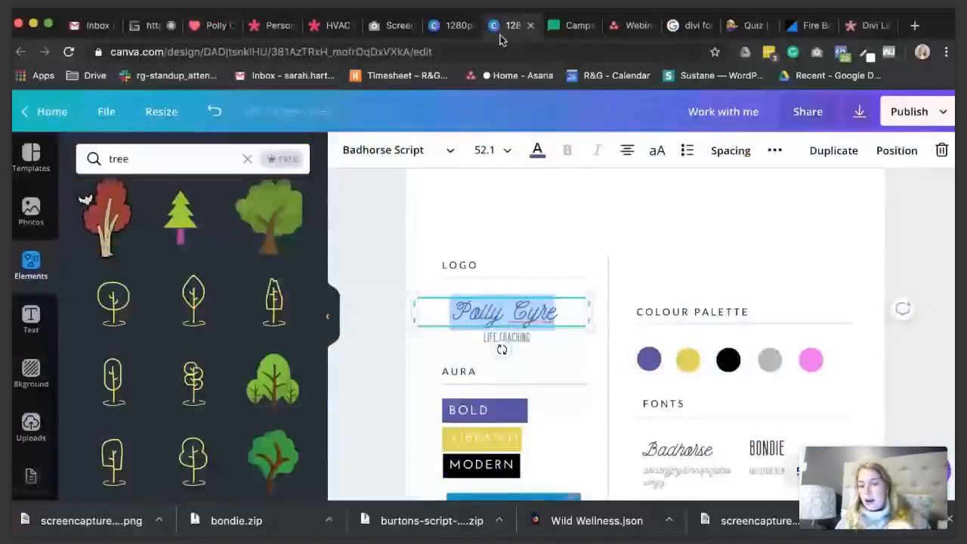
scroll(532, 354, down, 5)
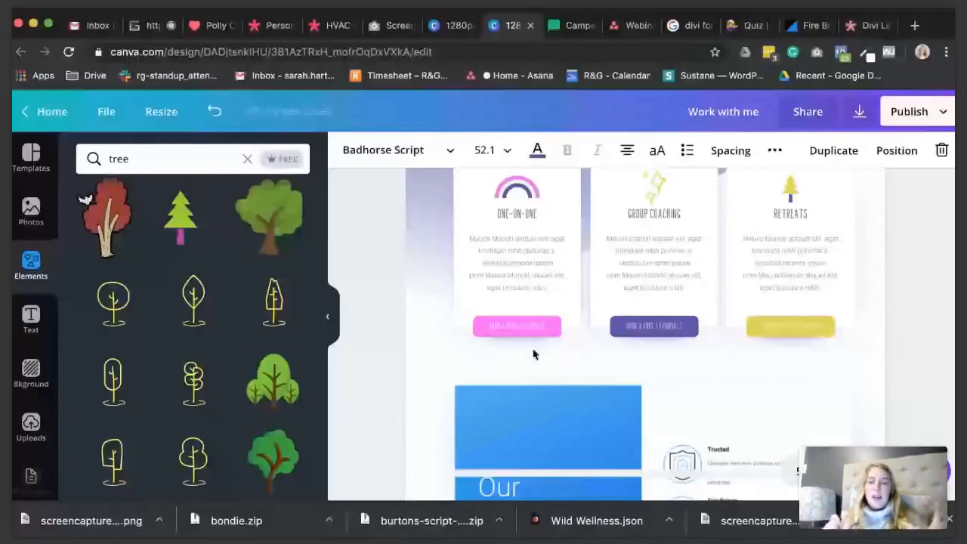
scroll(529, 362, down, 5)
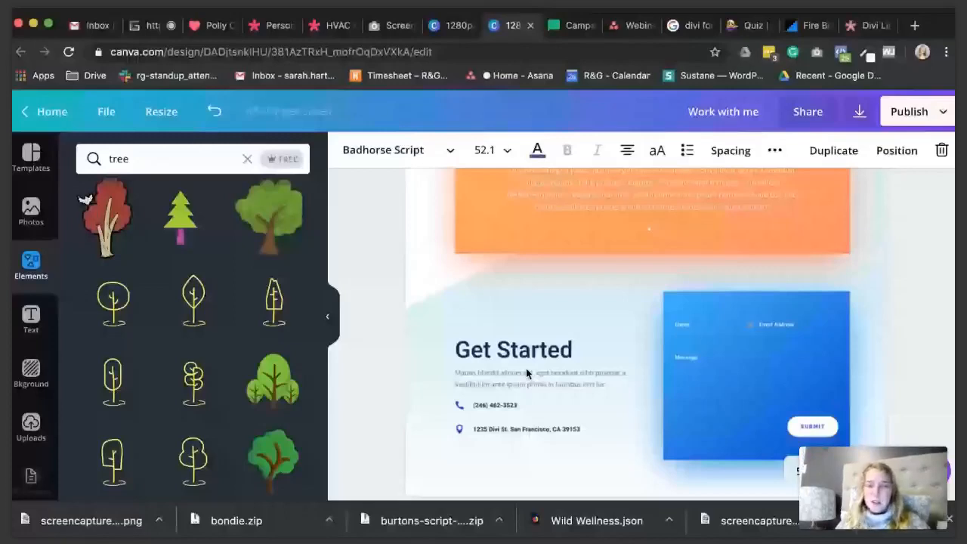
scroll(616, 335, up, 1)
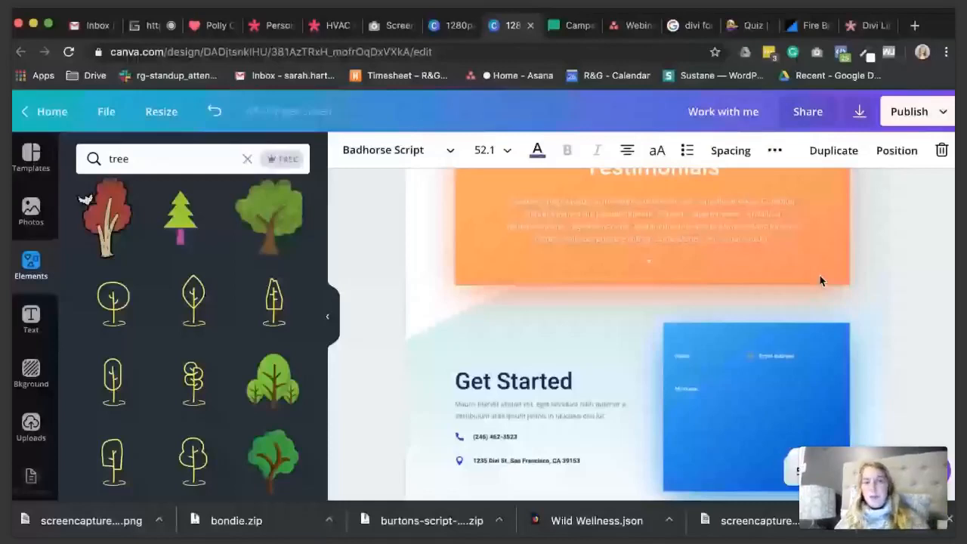
scroll(397, 260, up, 5)
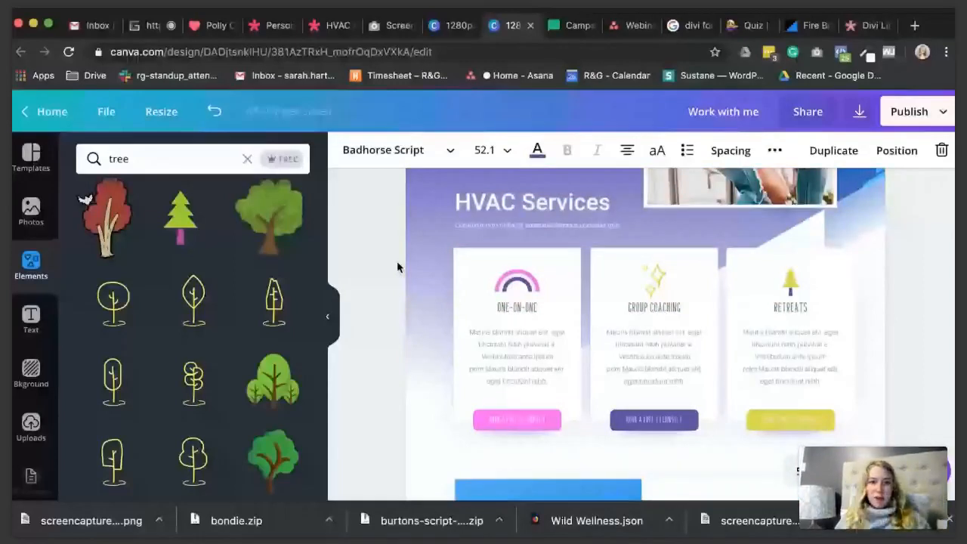
scroll(398, 265, up, 5)
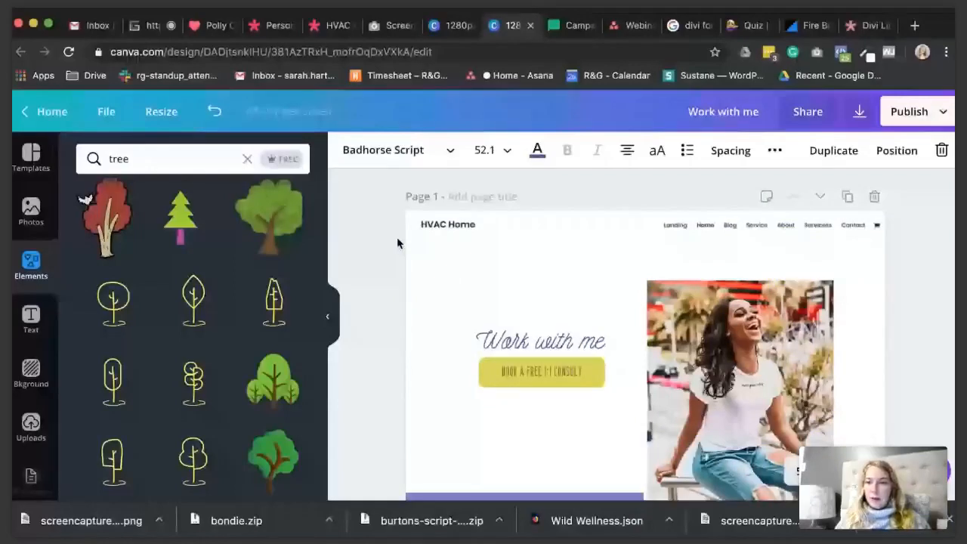
Make the Divi hero's background white and copy the purple hex code of Canva's "Work with me" heading for the Divi page settings
click(212, 26)
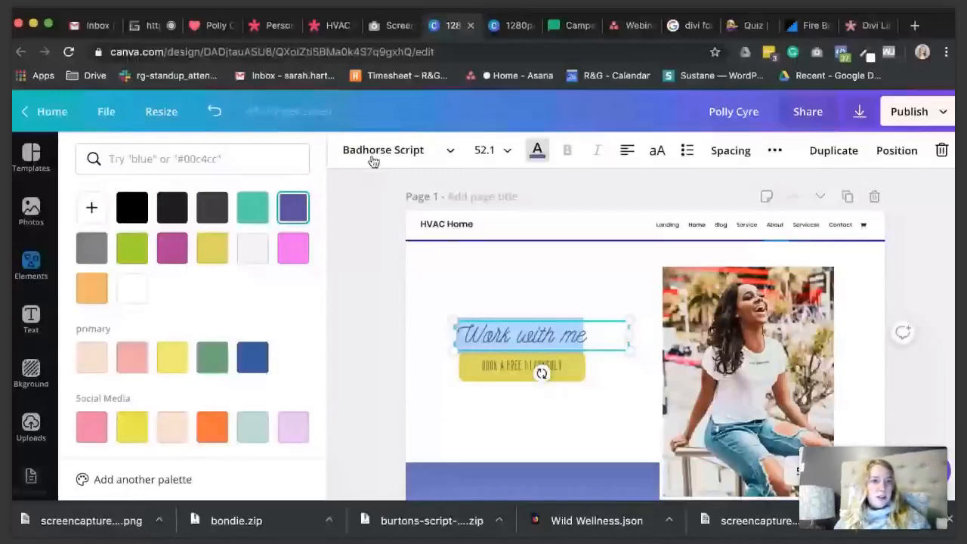
click(92, 207)
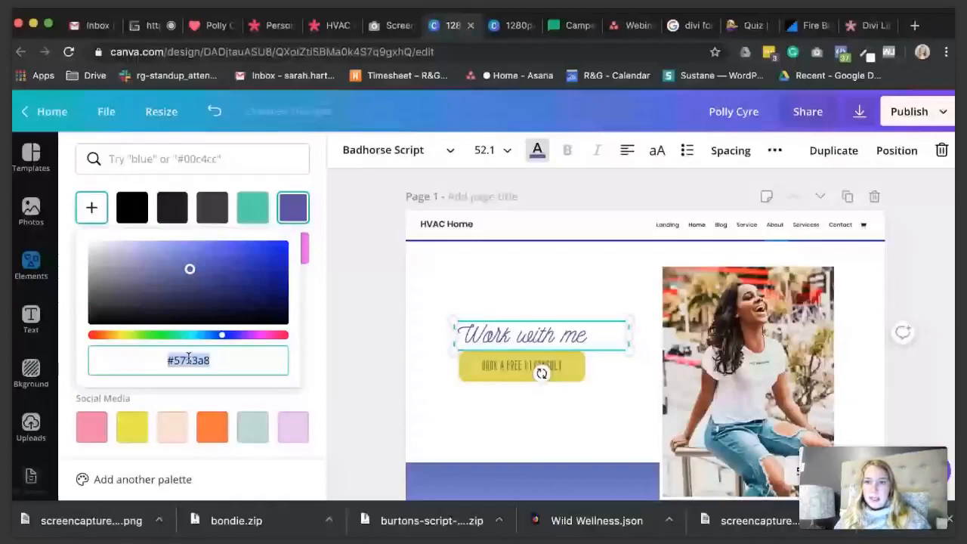
click(202, 26)
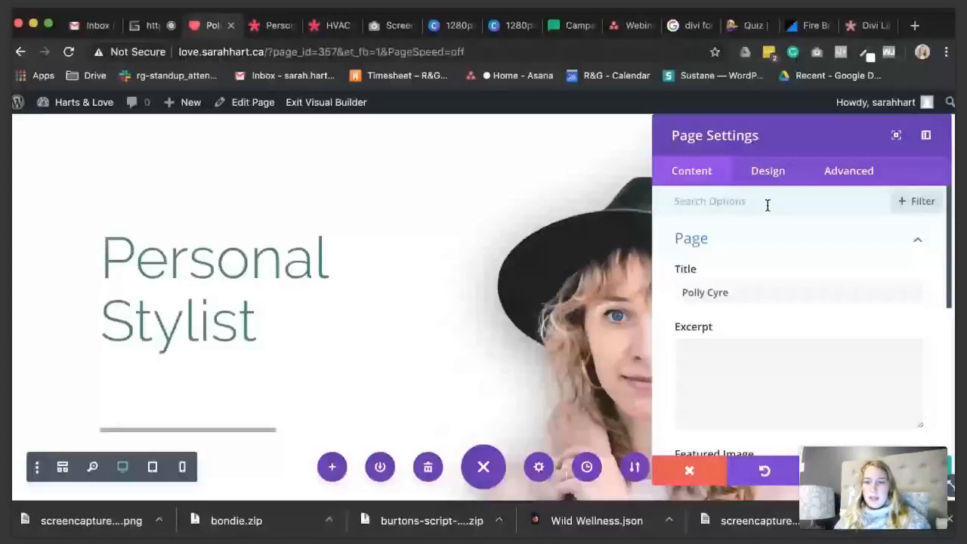
Open the Divi page's design settings and collect the mockup's brand colours from Canva, including pink #f667f6
click(768, 171)
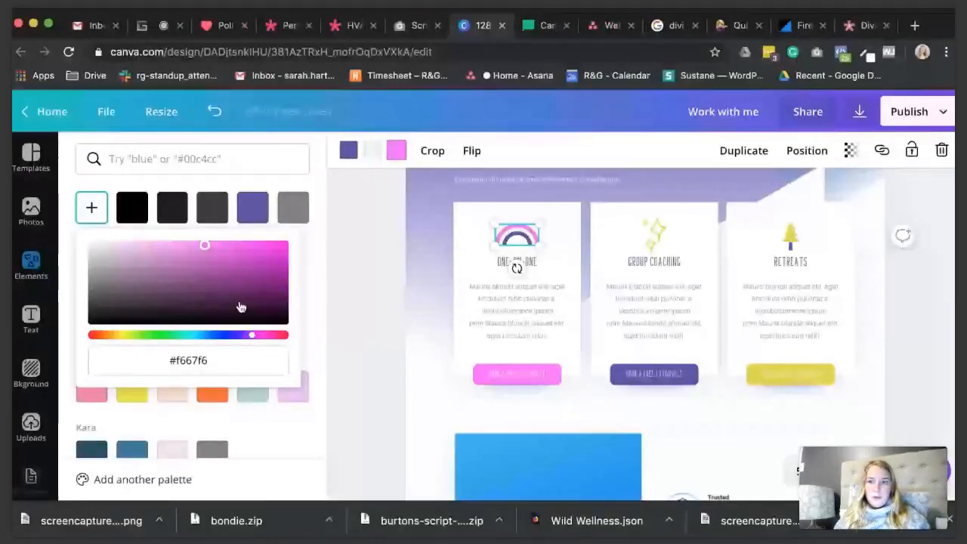
click(227, 29)
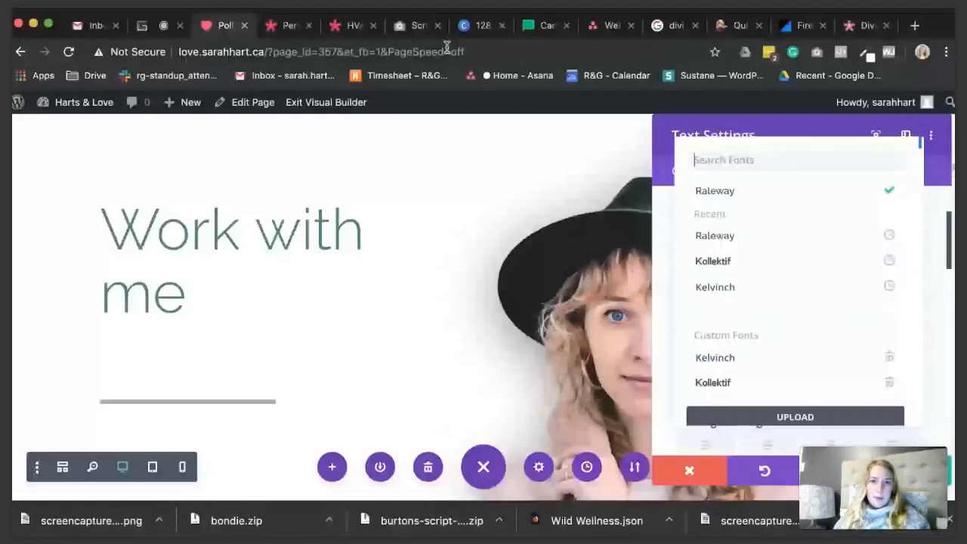
Check the "Work with me" font in Canva, apply a custom script font in Divi, and upload burtons-script.otf as Badhoirs
click(476, 26)
click(650, 264)
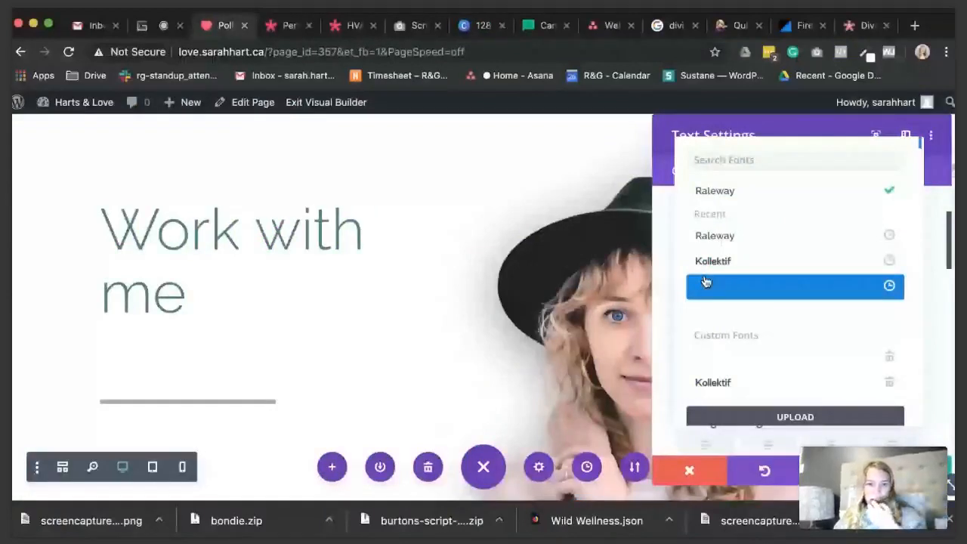
click(704, 282)
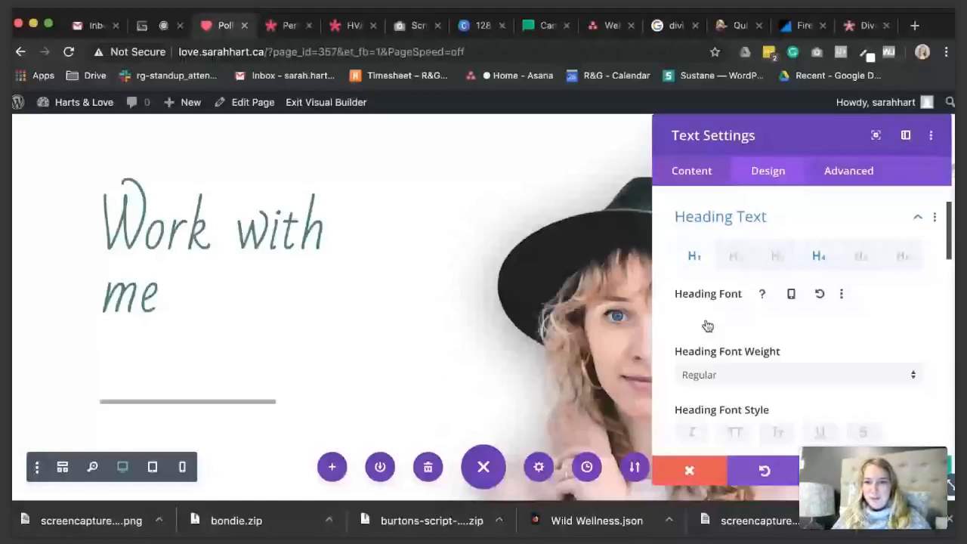
click(708, 325)
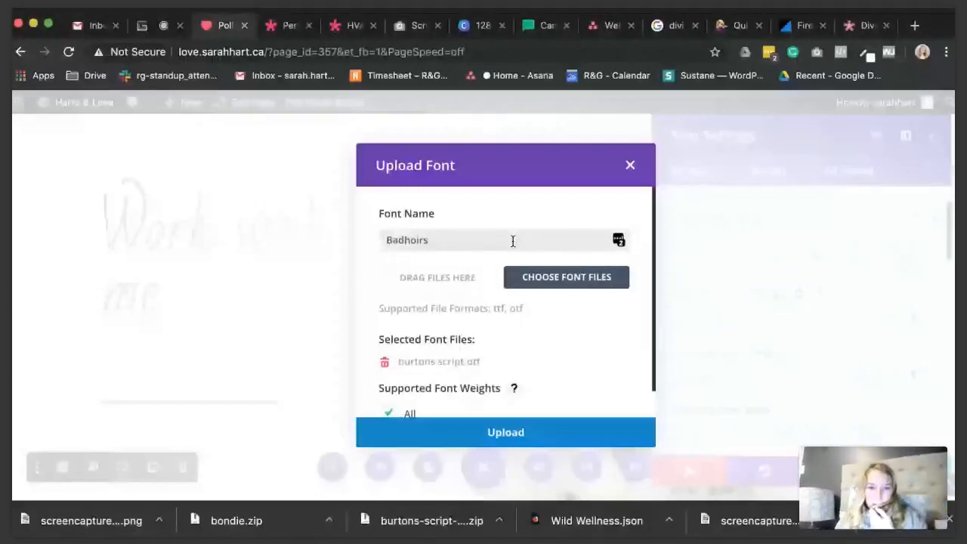
click(614, 427)
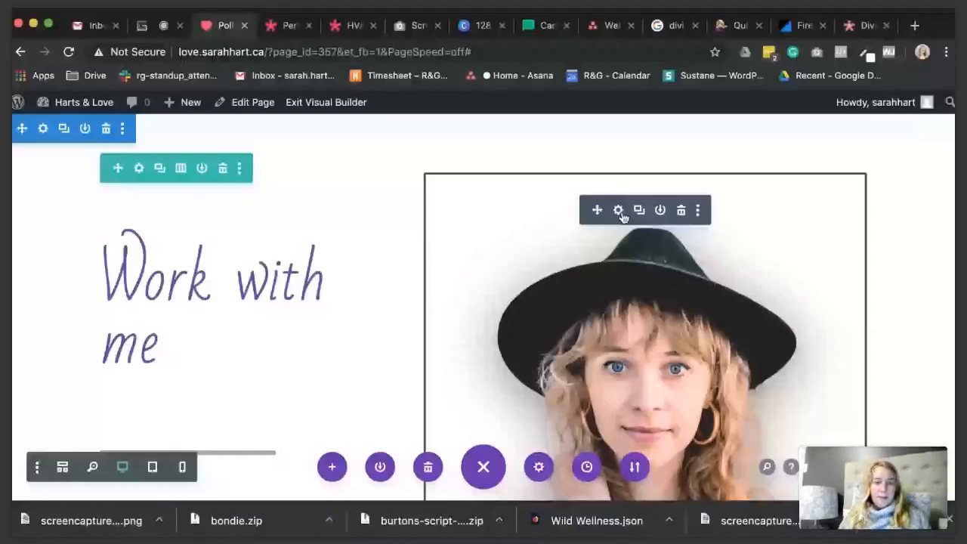
click(619, 212)
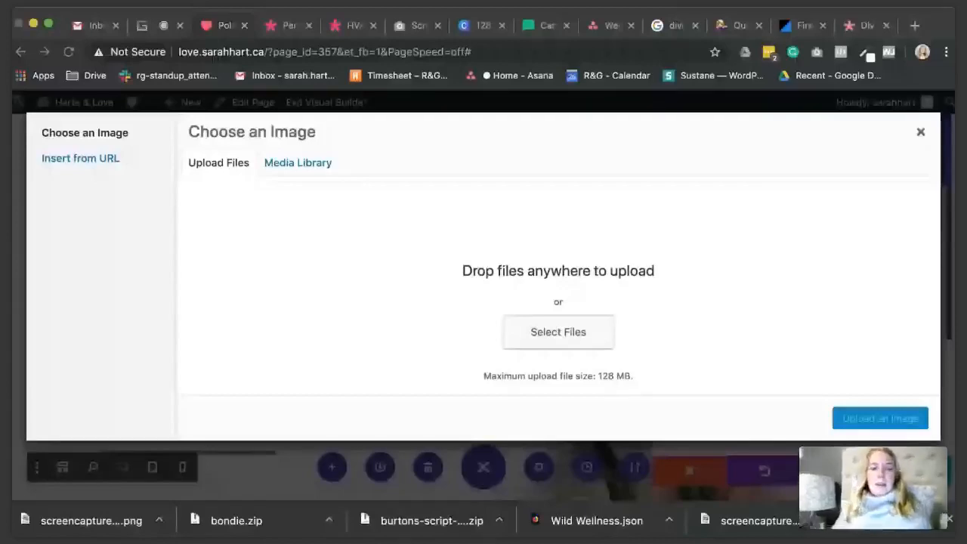
click(626, 287)
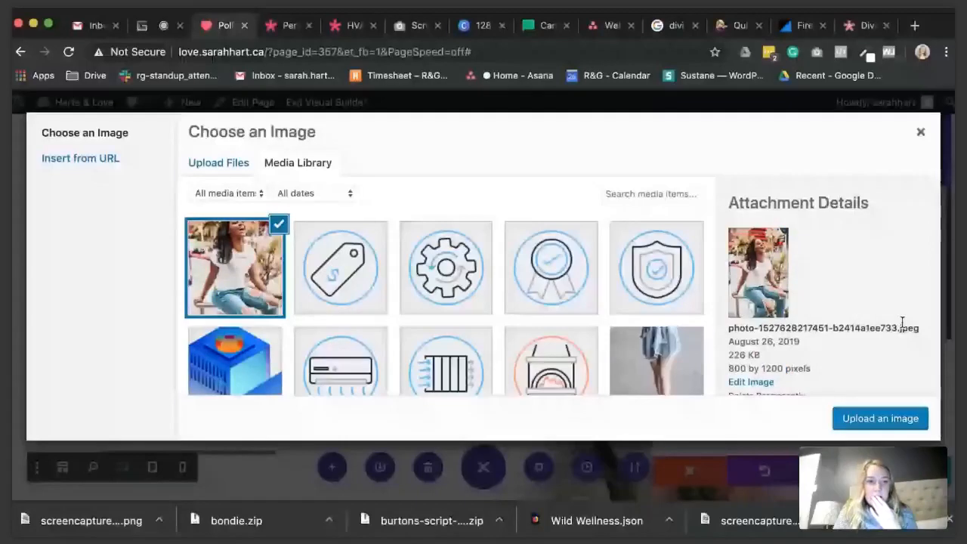
click(881, 417)
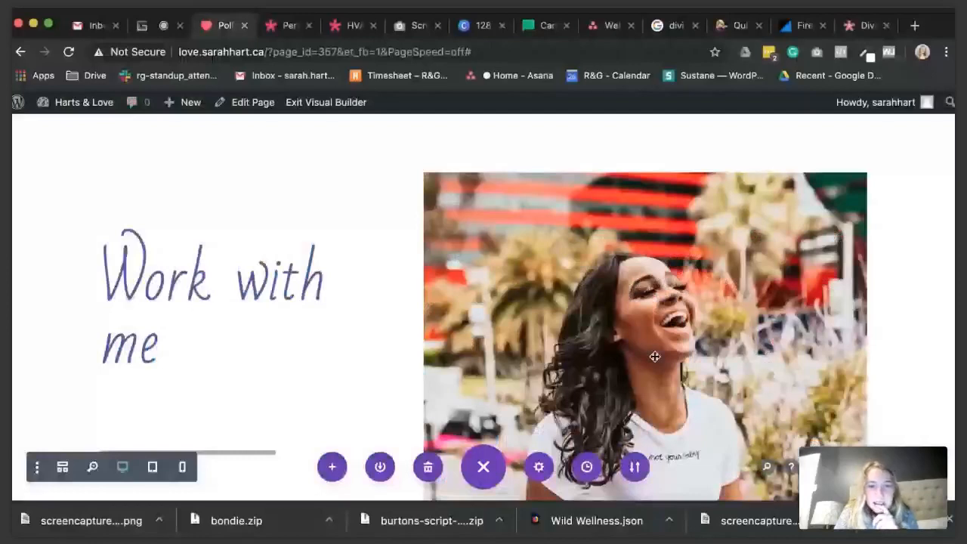
Change the hero row to two equal columns and centre the "Work with me" heading
scroll(655, 356, down, 2)
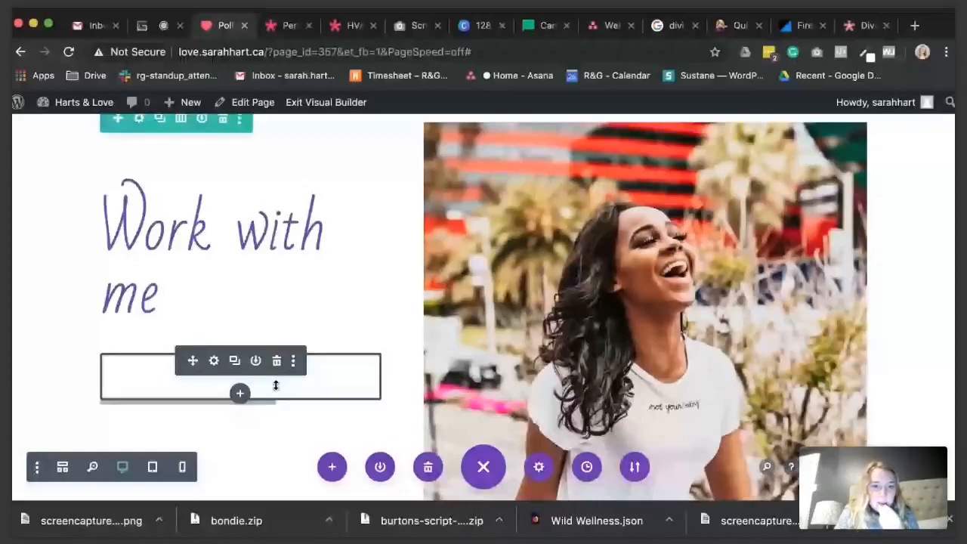
click(181, 119)
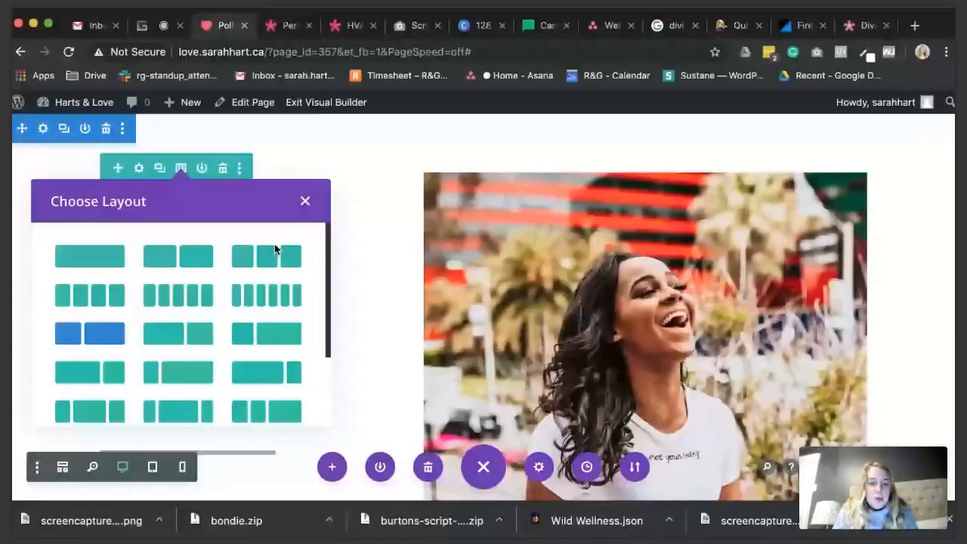
click(275, 250)
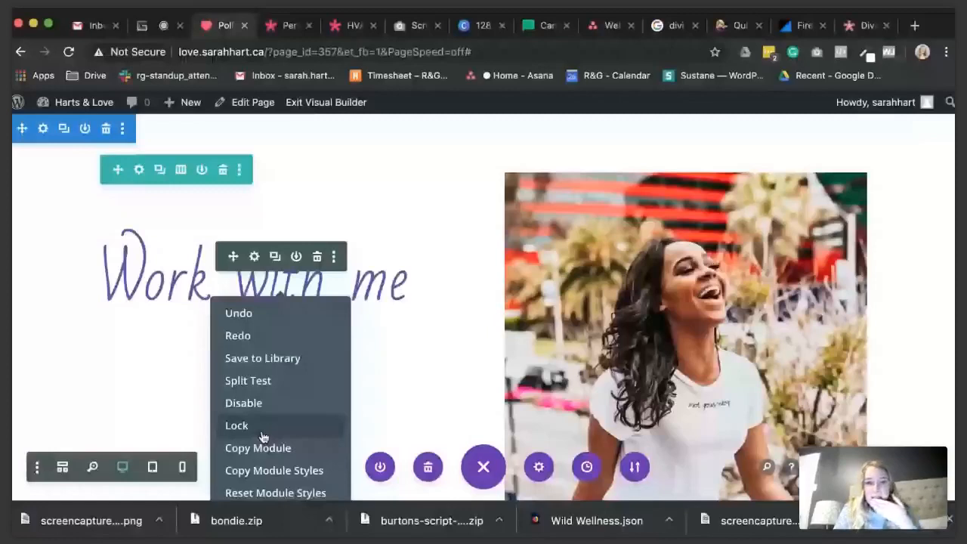
click(255, 257)
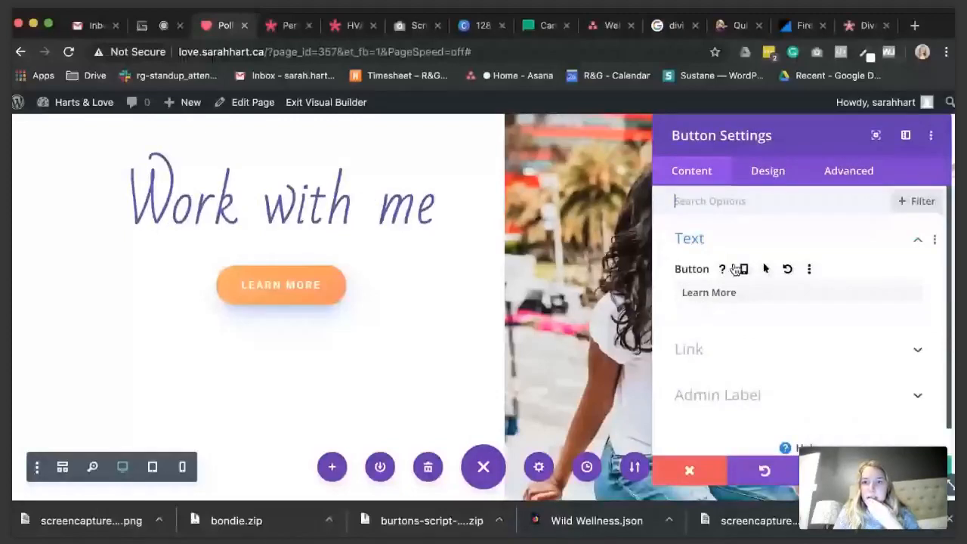
Set the hero button's text to "Book a Free 1:1 Consult" and its background to a solid yellow
click(704, 298)
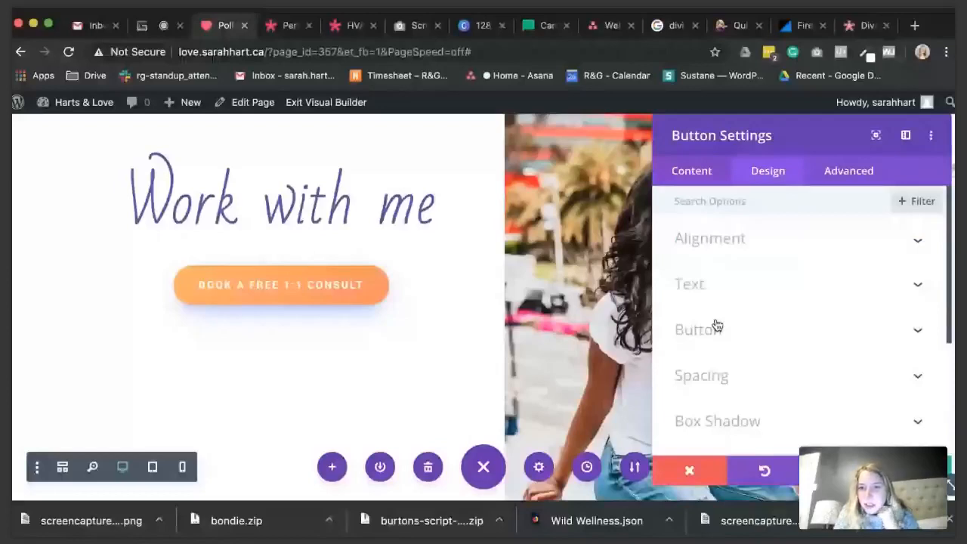
click(716, 327)
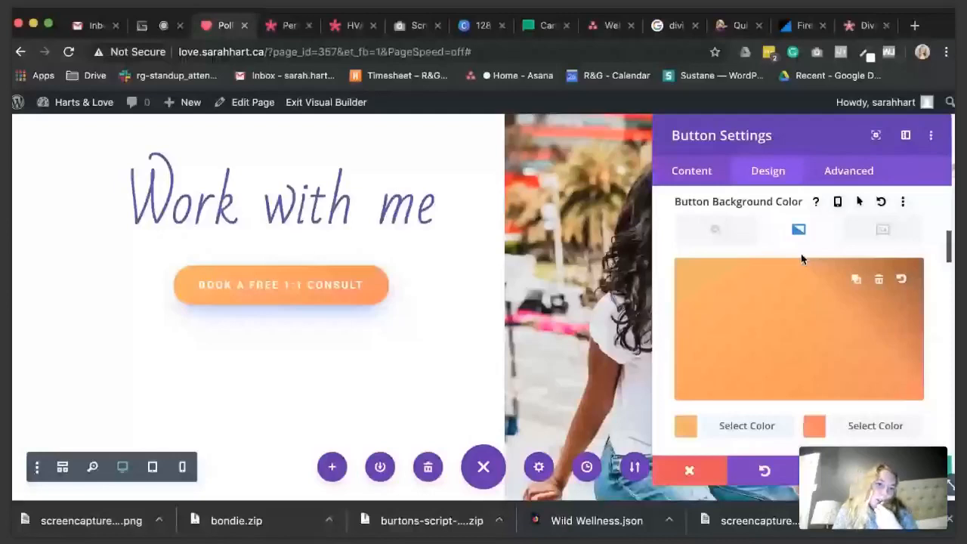
click(716, 229)
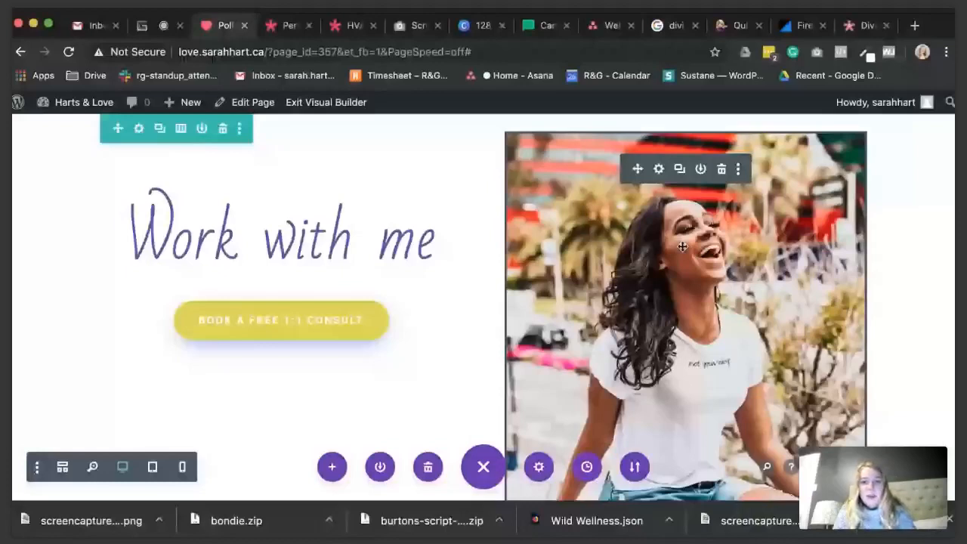
Check the section's design settings below the hero and recolour the HVAC Services background in the brand purple
scroll(265, 384, down, 5)
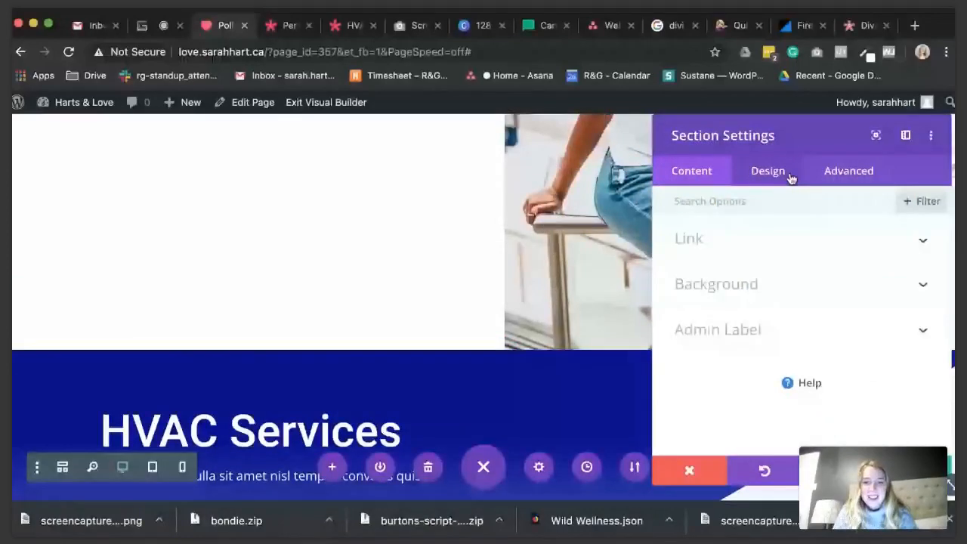
click(771, 172)
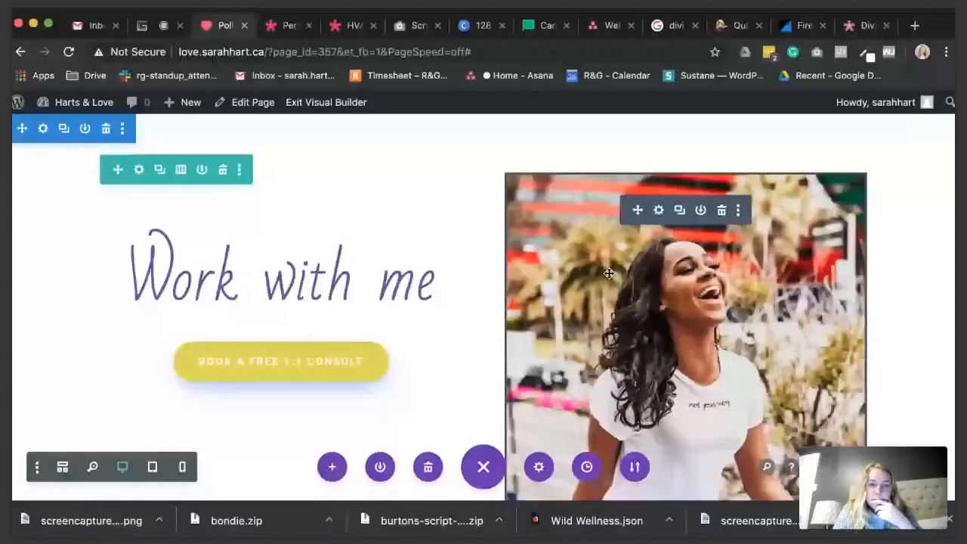
scroll(416, 246, down, 3)
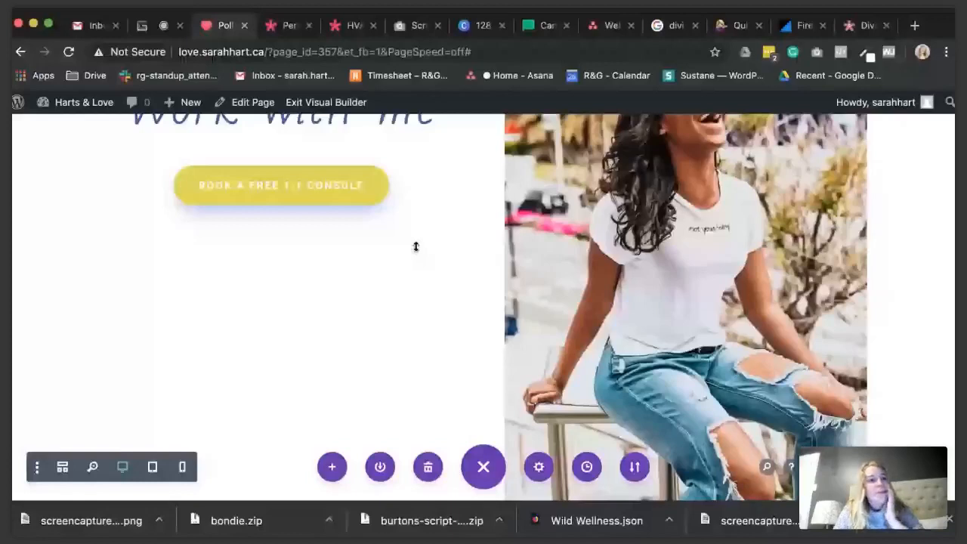
scroll(416, 246, down, 1)
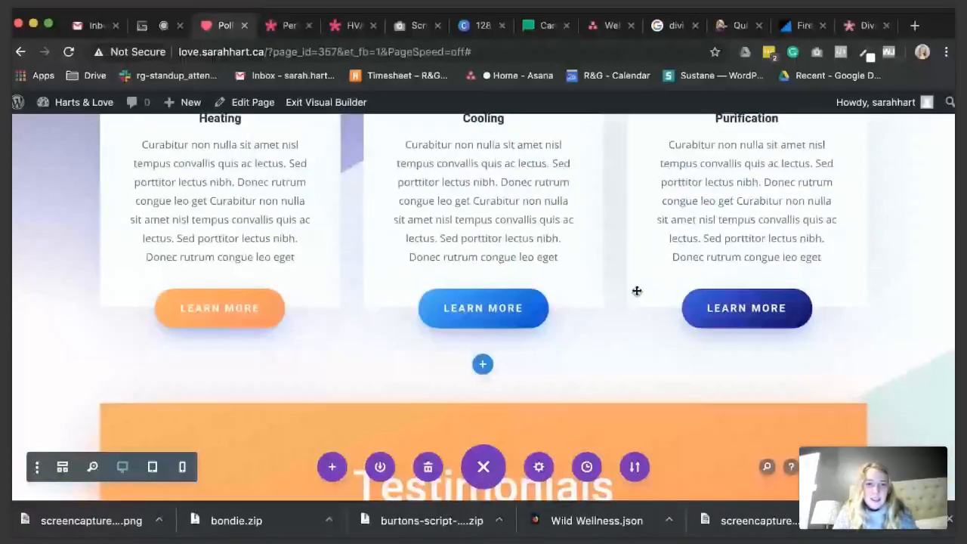
Compare the hero with the service cards and select text in the HVAC Services heading
scroll(406, 295, up, 5)
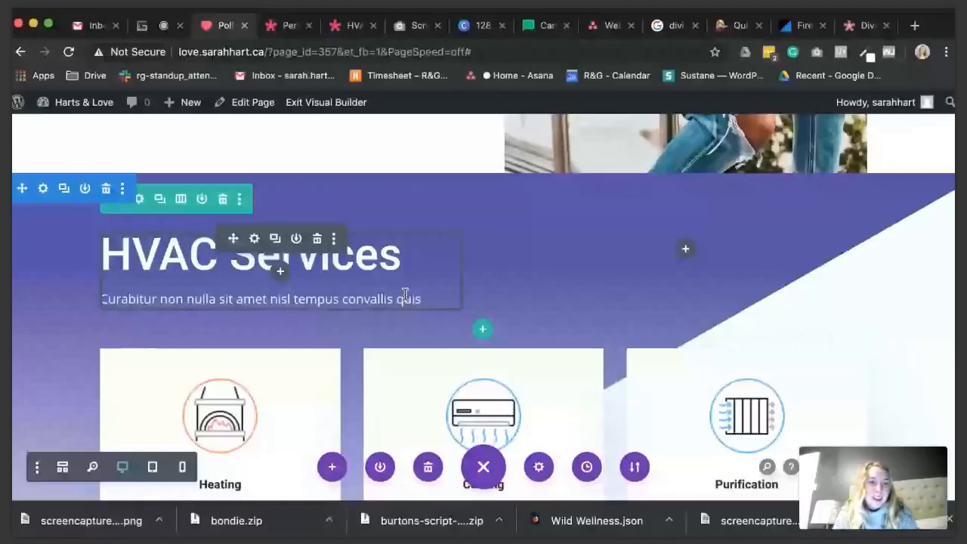
scroll(405, 295, up, 4)
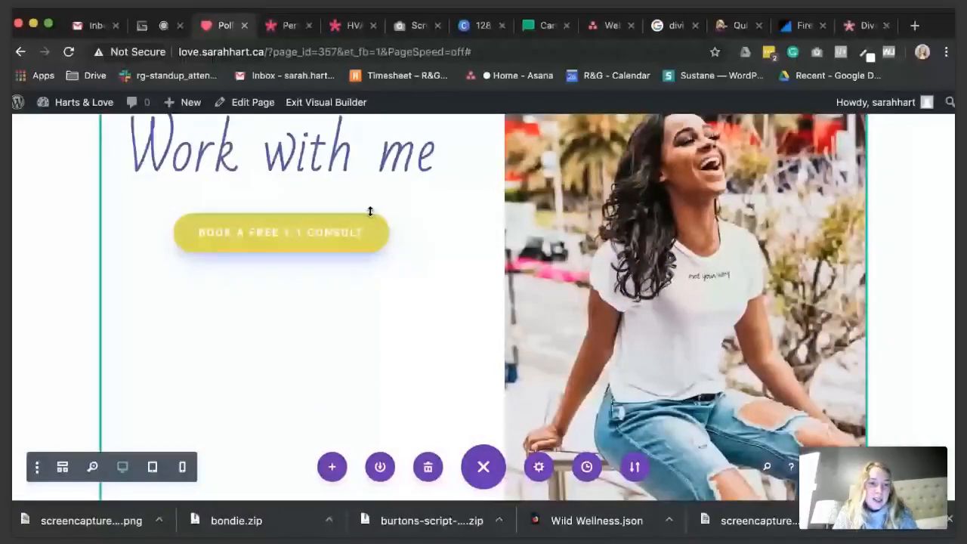
scroll(370, 211, down, 4)
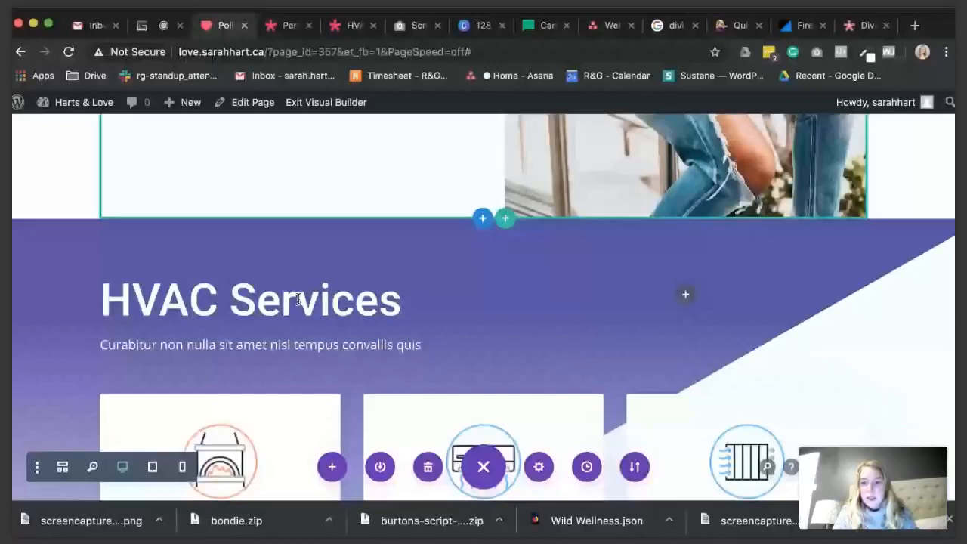
double_click(299, 300)
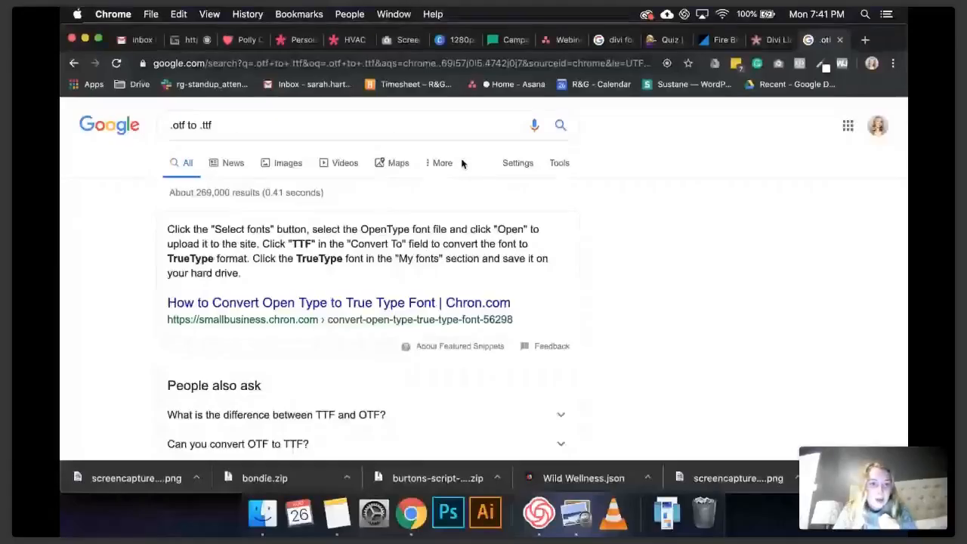
Open the Everything Fonts otf to ttf converter from the search results and switch to the WebinarJam broadcast with its address
scroll(463, 165, down, 2)
scroll(463, 164, down, 5)
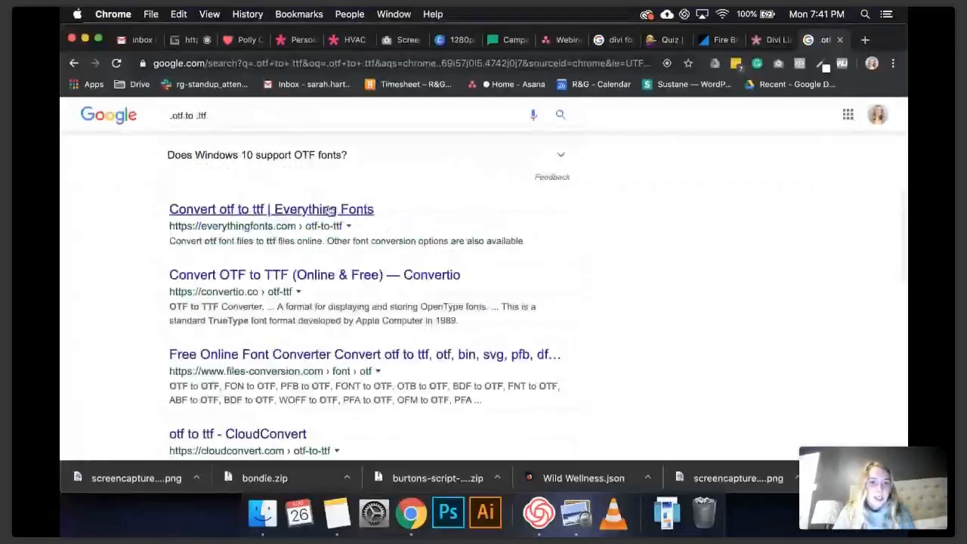
click(413, 216)
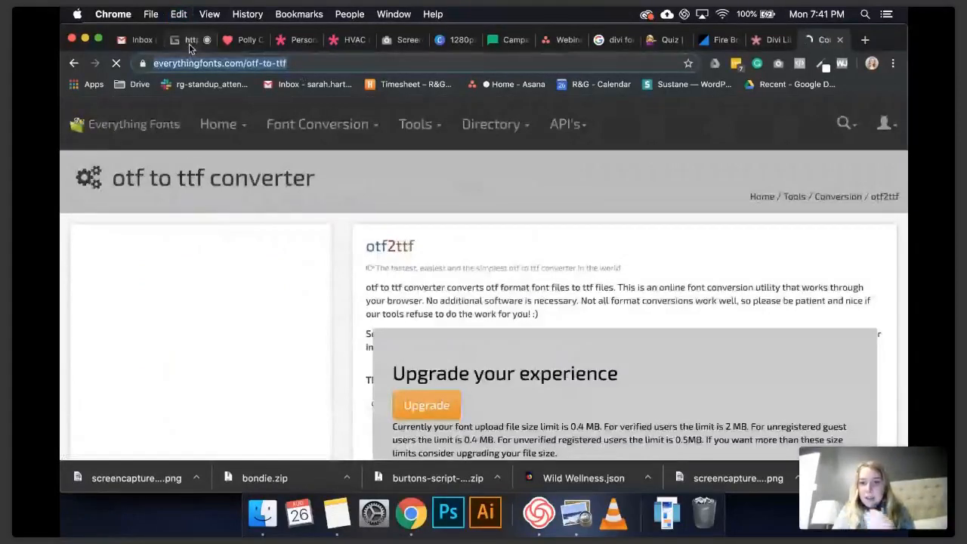
click(189, 44)
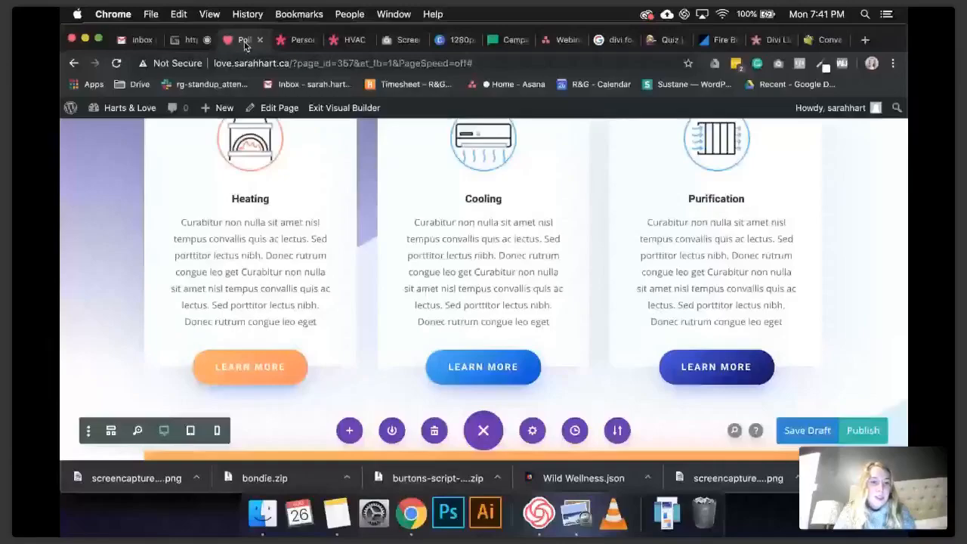
Return to the Divi page and open the module options of the Heating card's Learn More button, comparing it with the hero button
scroll(254, 315, down, 1)
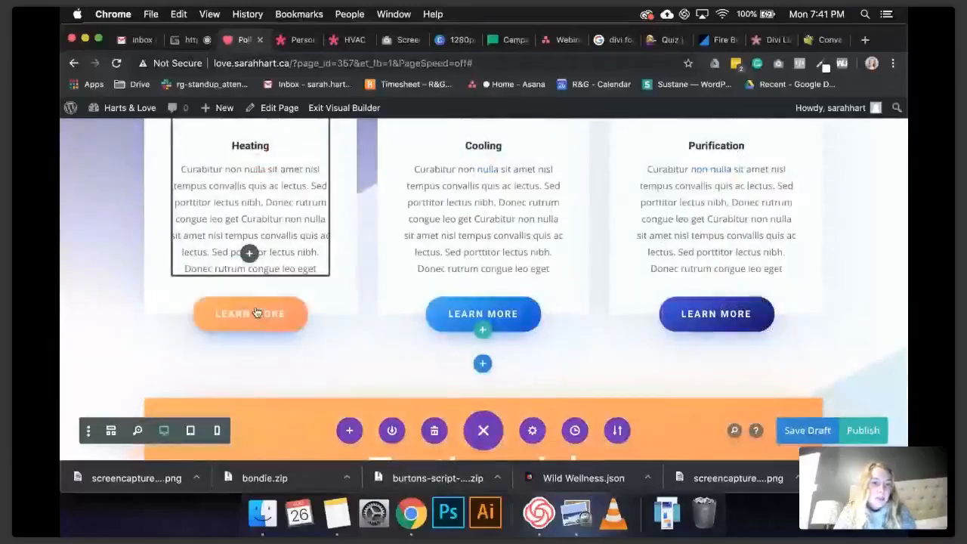
right_click(227, 313)
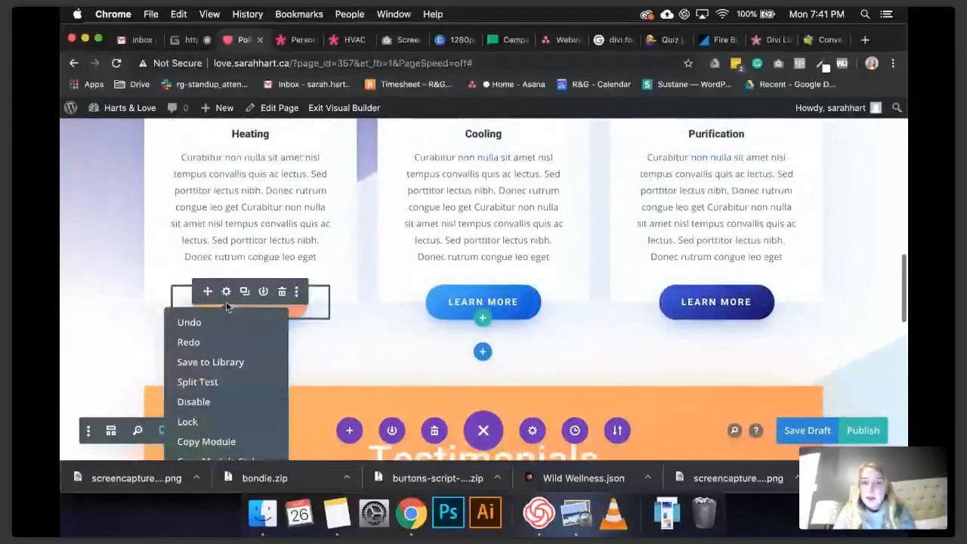
scroll(226, 302, down, 1)
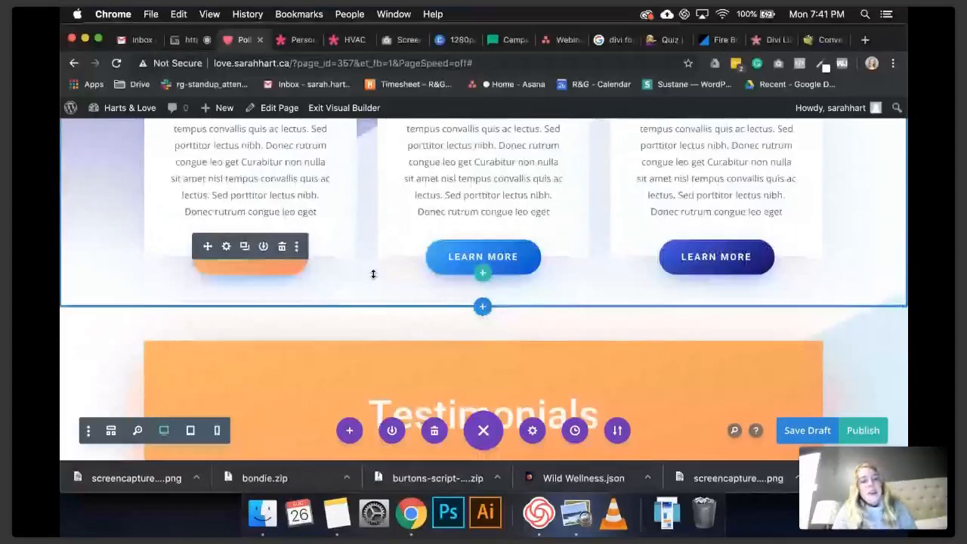
scroll(224, 354, down, 1)
right_click(224, 354)
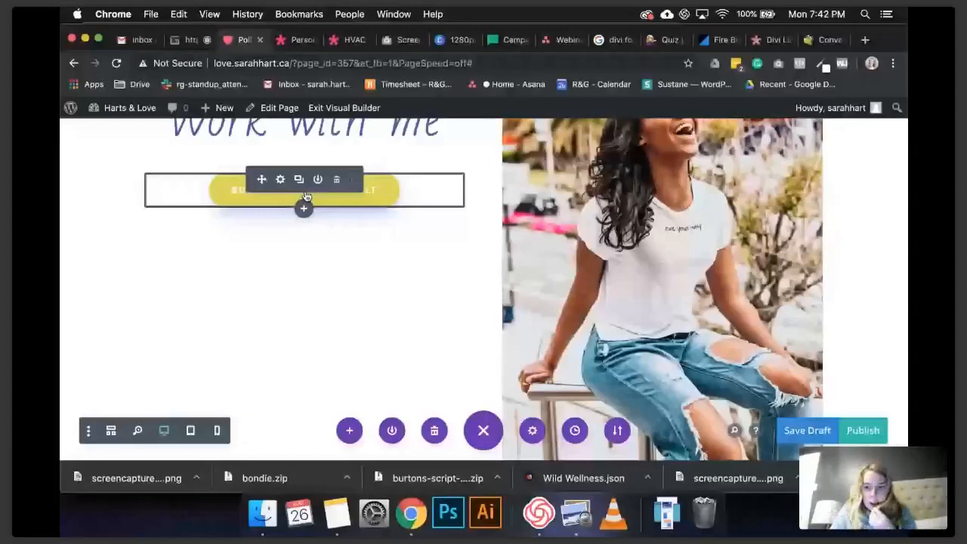
scroll(357, 257, down, 8)
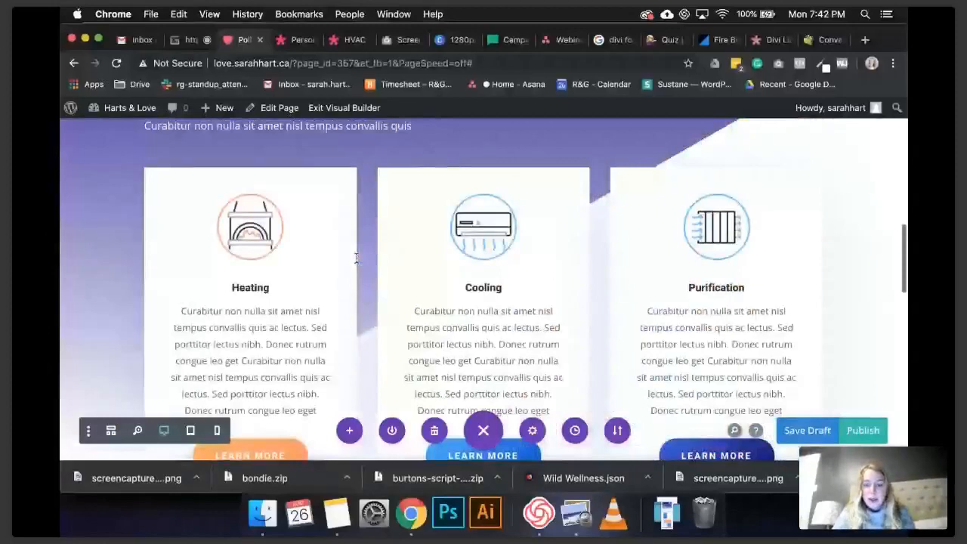
Switch to the Canva mockup and capture closely cropped screenshots of the rainbow and sparkle icons above One-on-One and Group Coaching
click(453, 41)
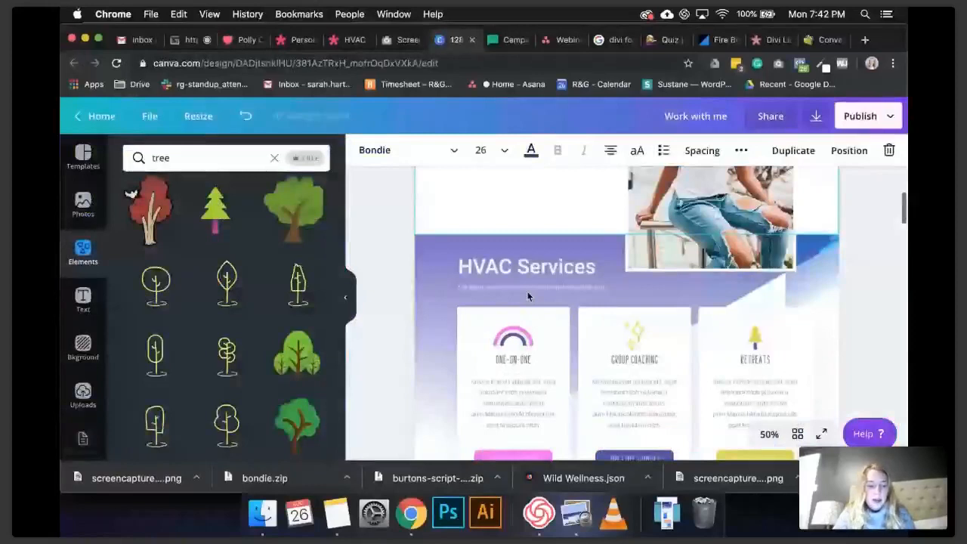
click(346, 297)
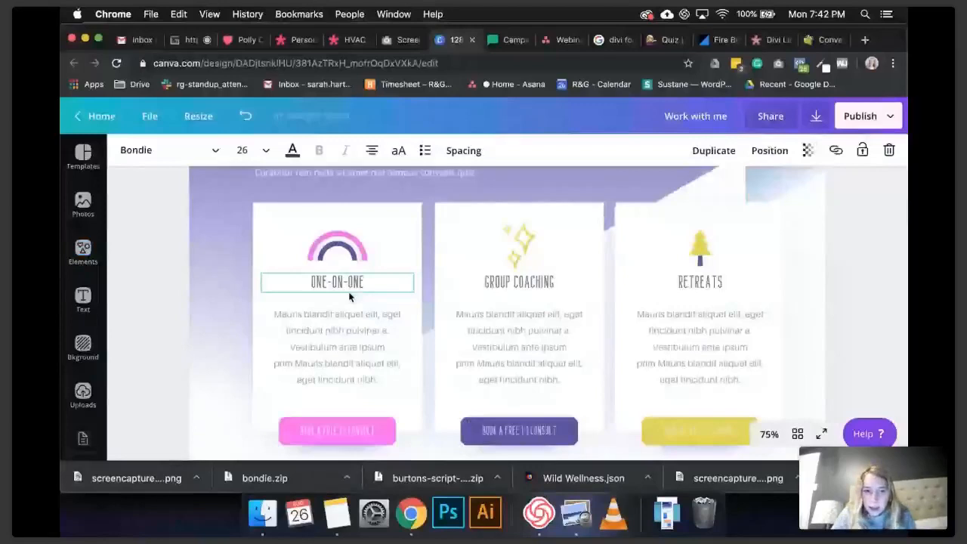
key(super+shift+5)
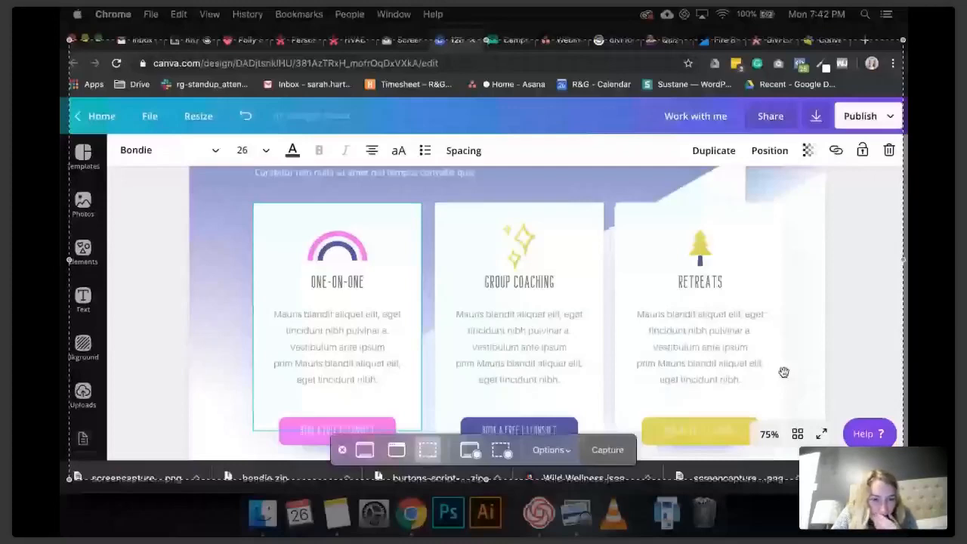
drag(370, 264, 302, 228)
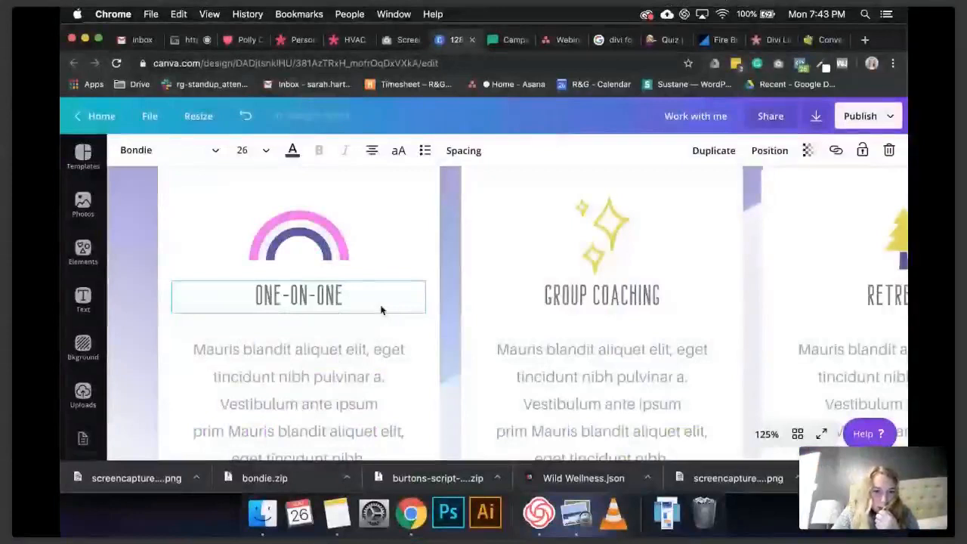
key(super+shift+5)
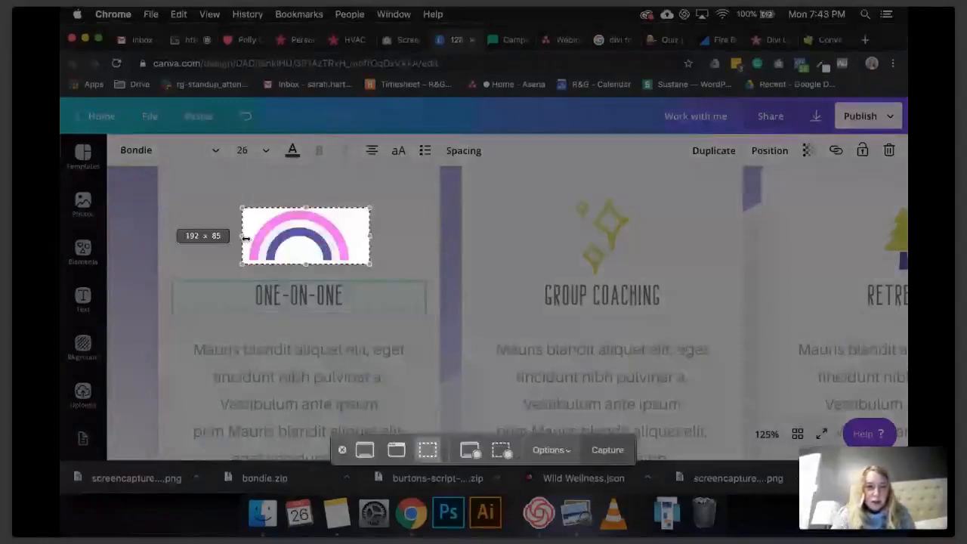
drag(246, 238, 247, 239)
drag(370, 237, 352, 237)
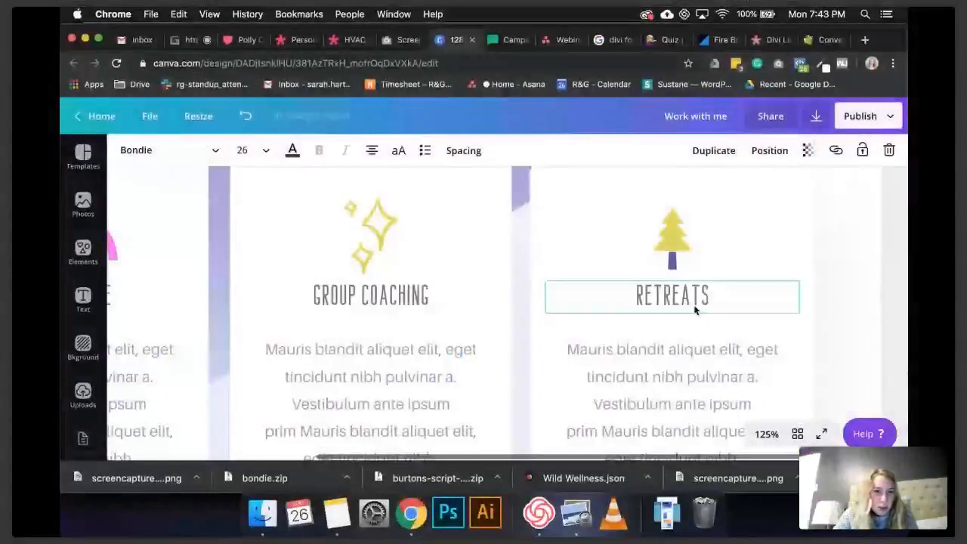
Capture a cropped screenshot of the yellow tree icon above the Retreats heading in the mockup
key(super+shift+5)
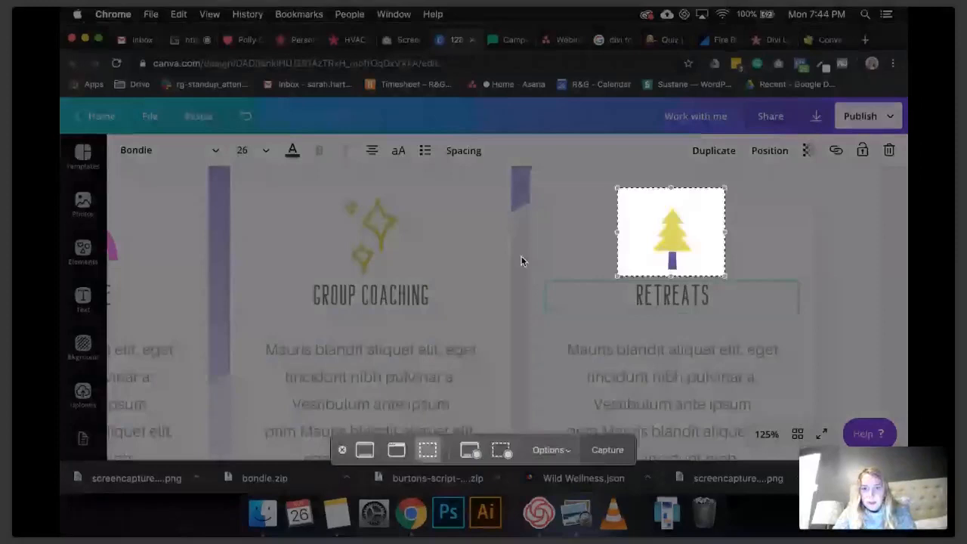
click(598, 449)
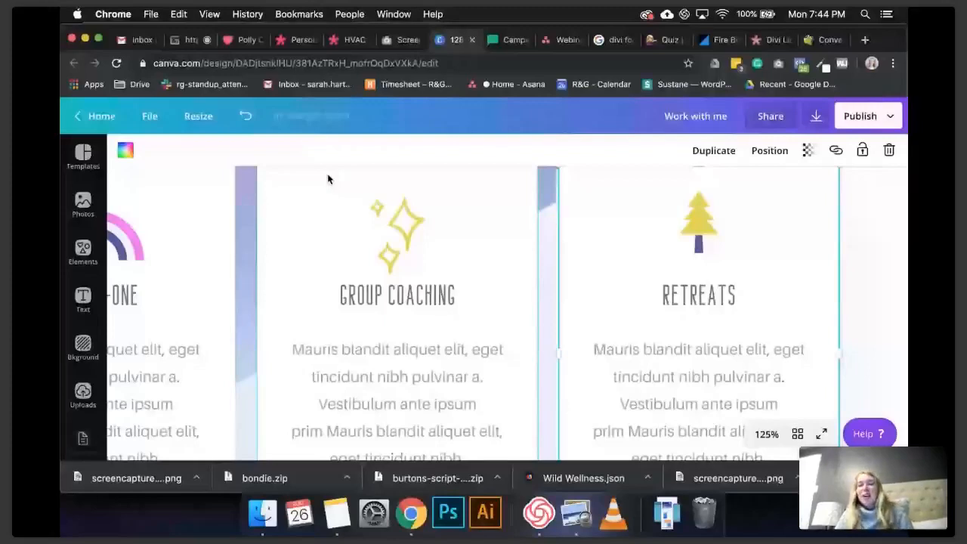
key(super+shift+5)
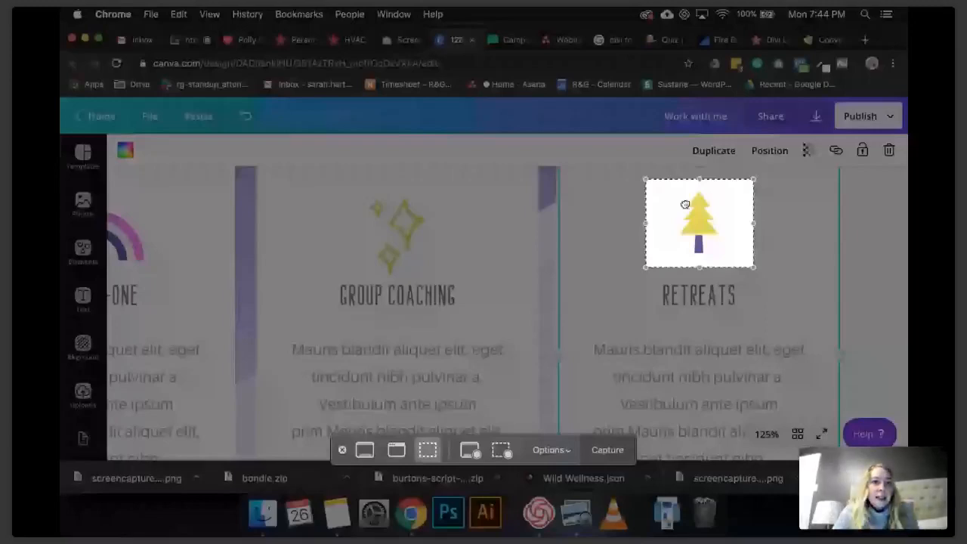
click(685, 204)
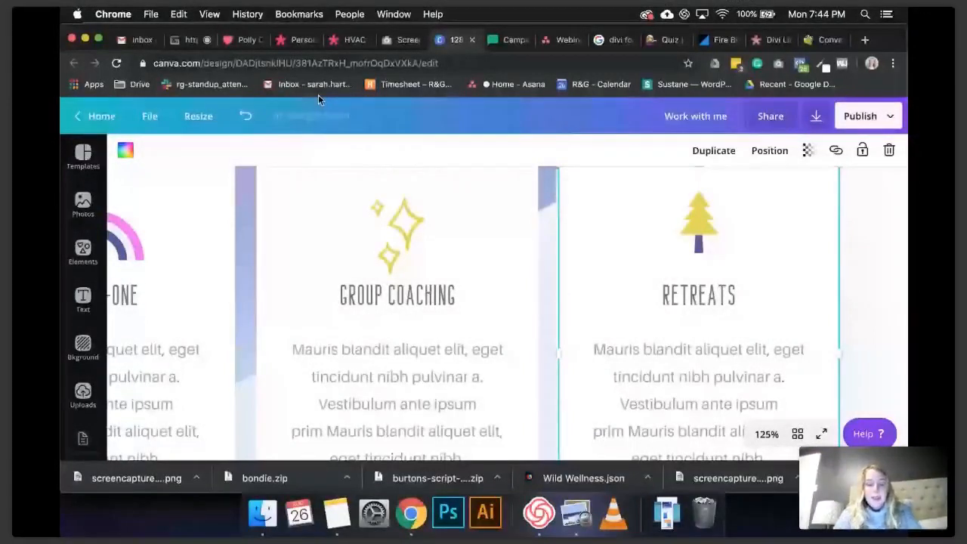
Return to the Divi page, retitle the Heating blurb One-on-one and replace its image with the rainbow screenshot
click(243, 40)
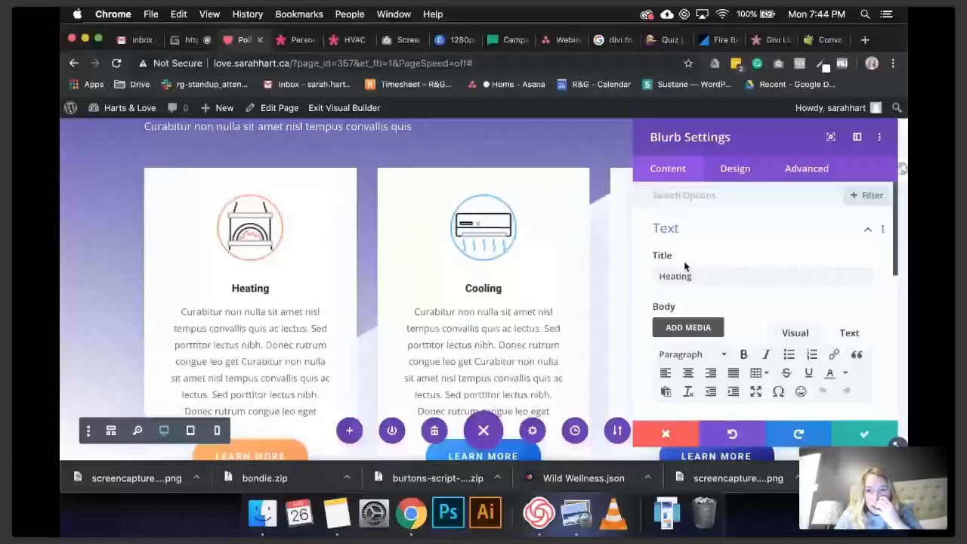
double_click(684, 277)
text(One-on-one)
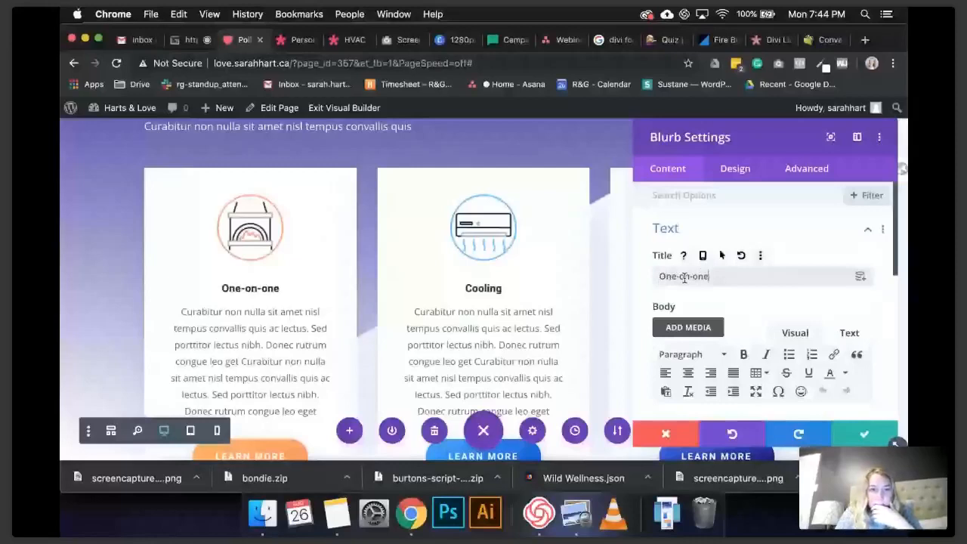
scroll(749, 316, down, 5)
click(750, 316)
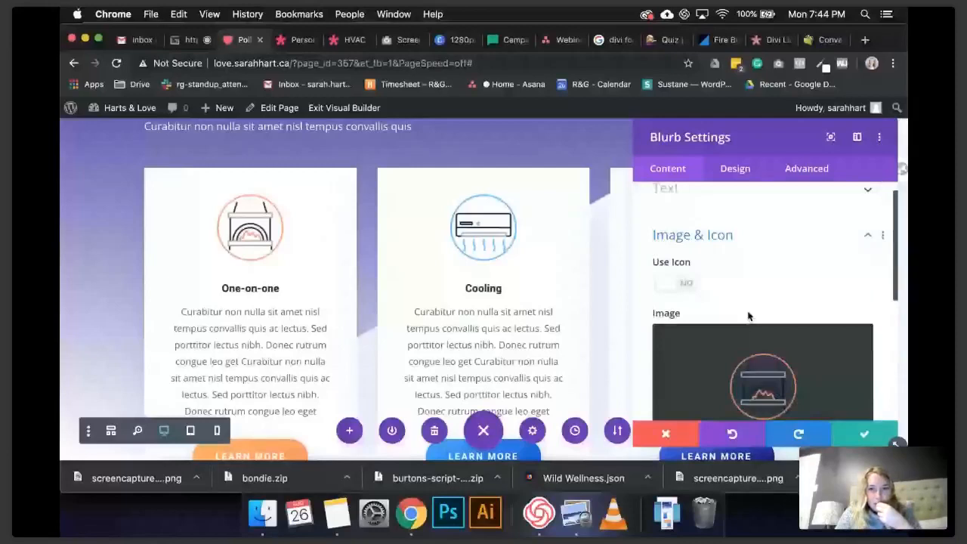
click(748, 316)
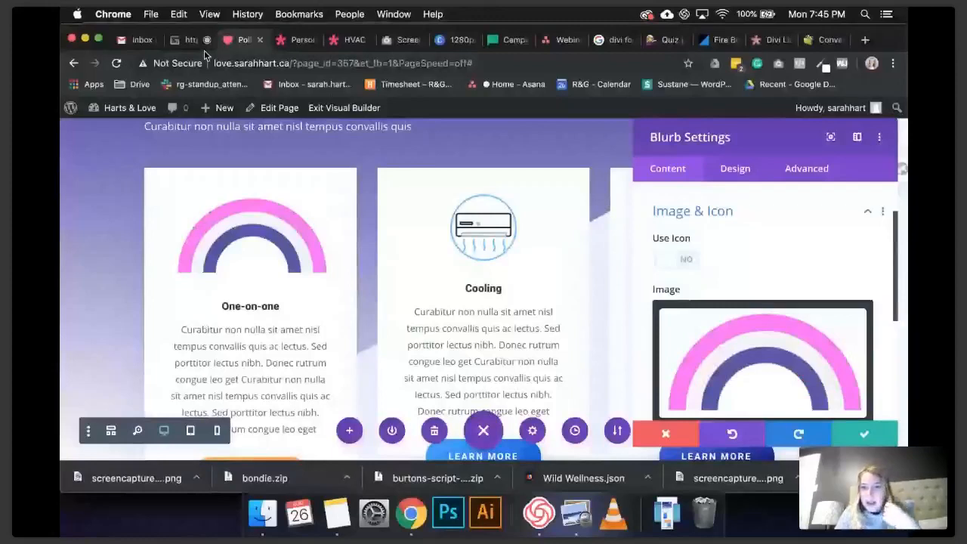
Upload the Bondie Demo font as the One-on-one blurb's title font and set the title text size to 35px
click(723, 178)
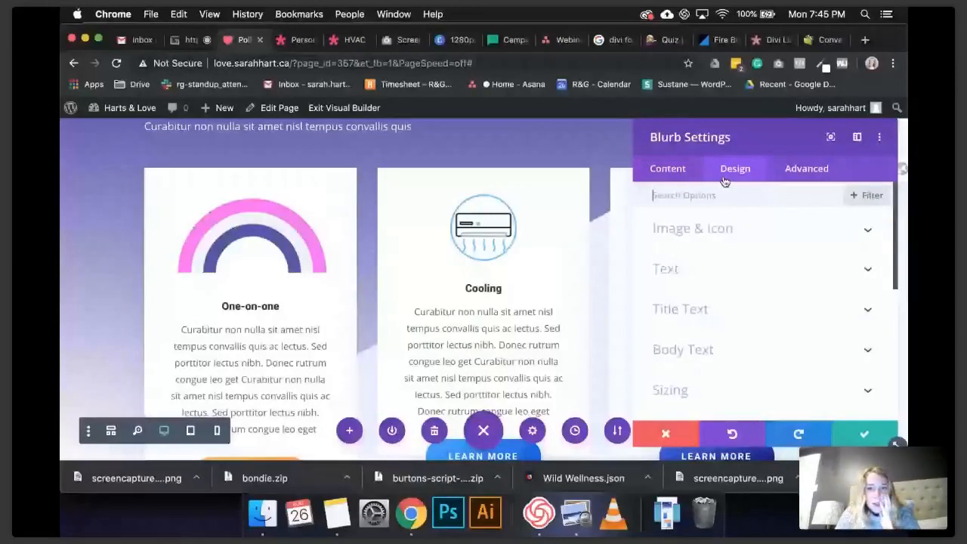
click(684, 308)
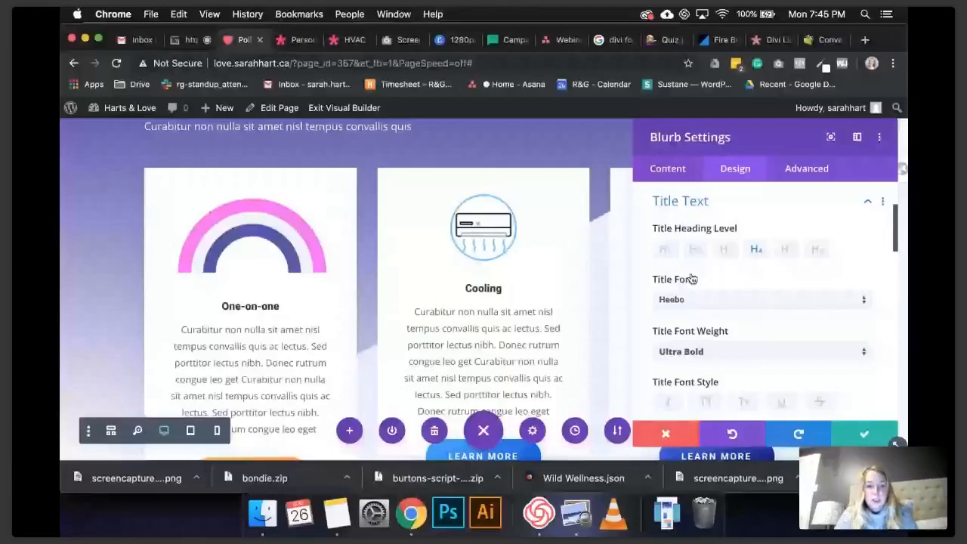
click(689, 300)
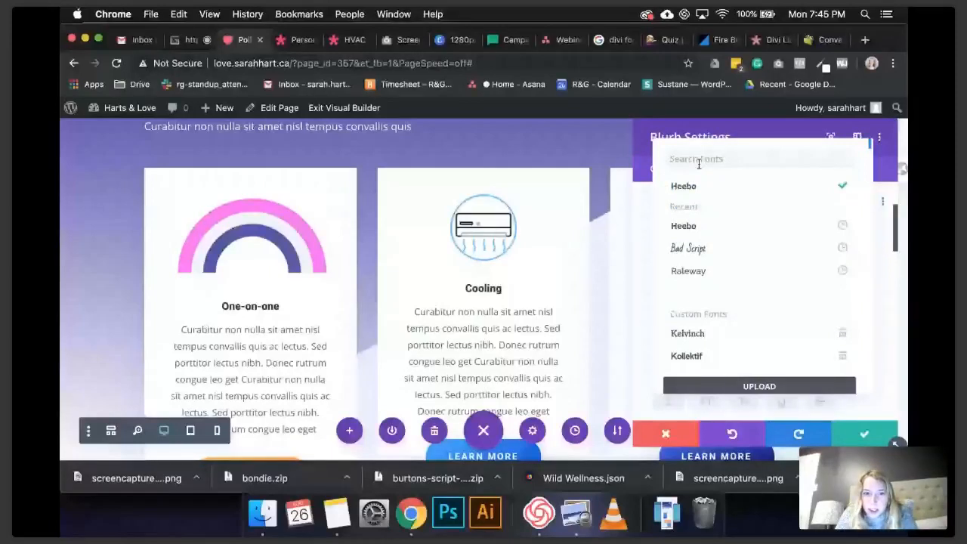
click(484, 254)
scroll(484, 254, up, 10)
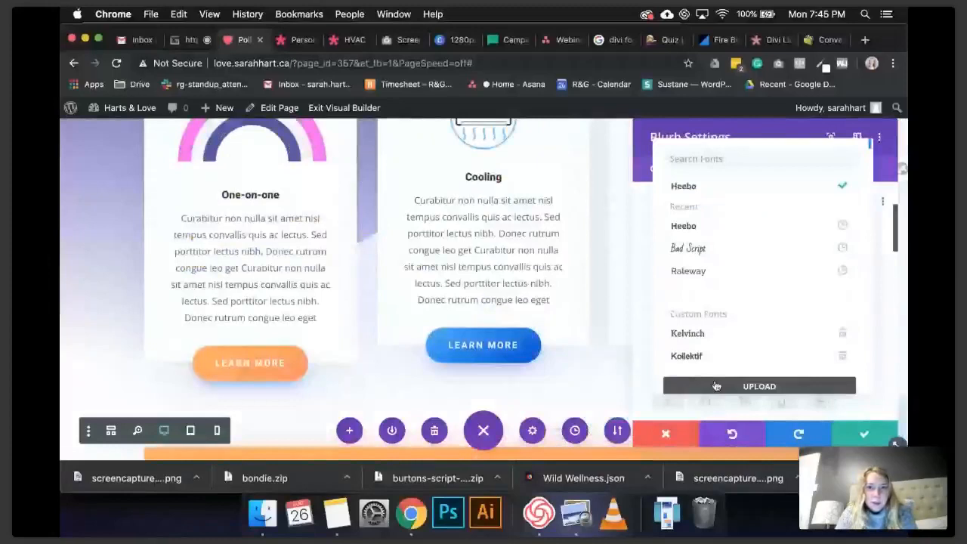
click(716, 386)
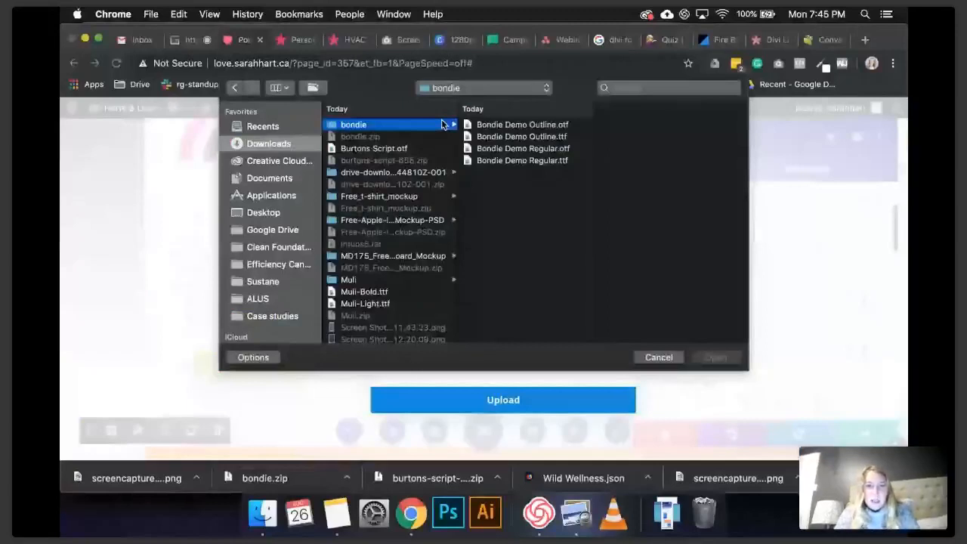
key(Escape)
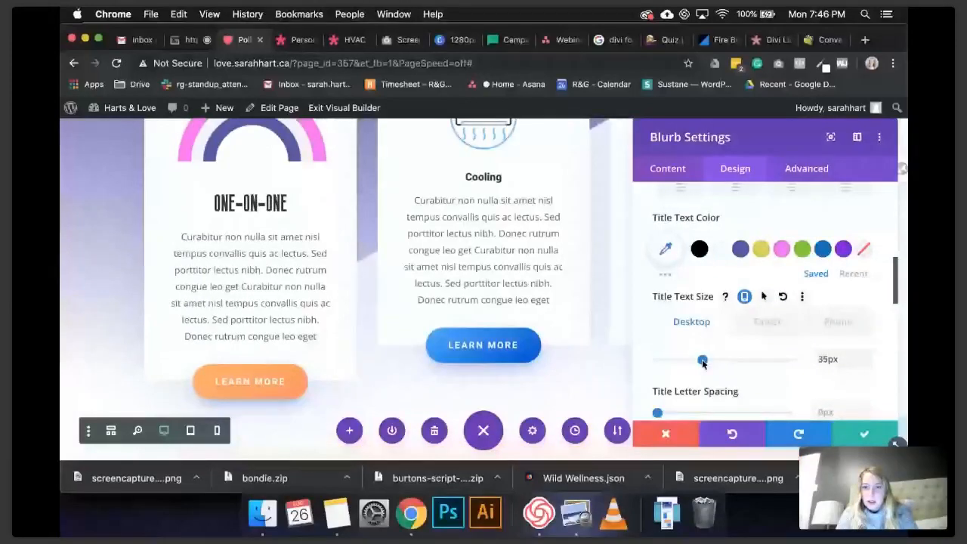
Reduce the image width in the One-on-one blurb's sizing settings, trying 200px first, and save the blurb
scroll(687, 307, down, 5)
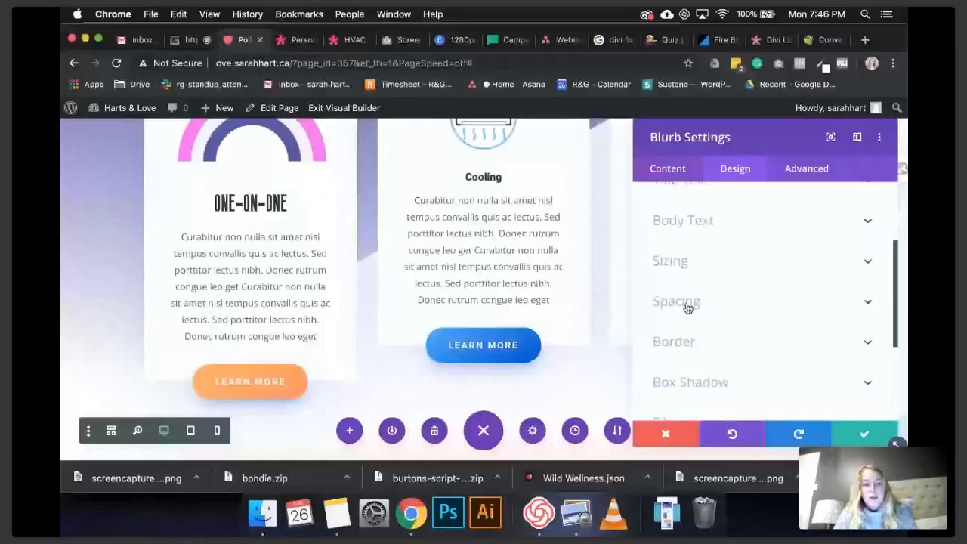
click(670, 261)
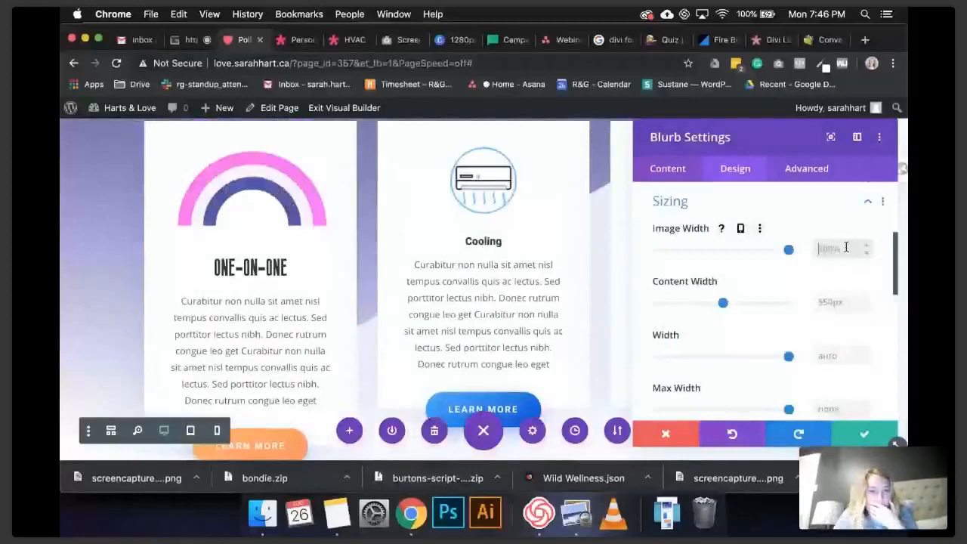
text(200px)
drag(829, 250, 804, 253)
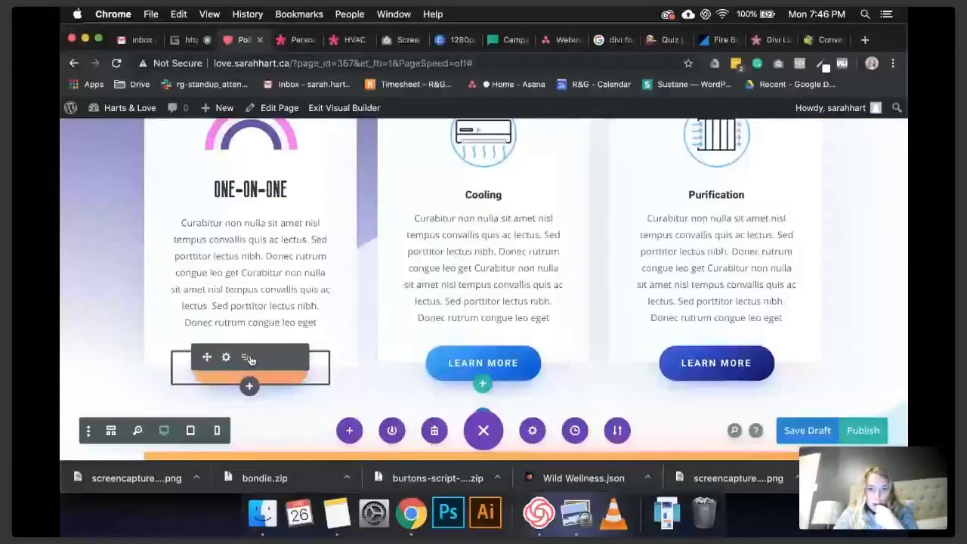
Set the One-on-one card's Learn More button background to the brand purple and copy the blurb's styles onto the Cooling blurb
click(226, 356)
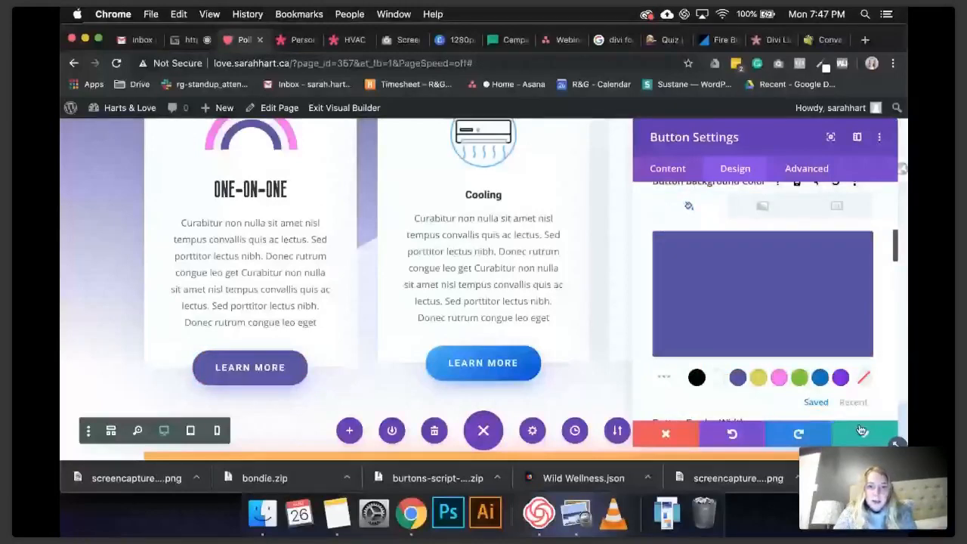
click(861, 431)
right_click(163, 195)
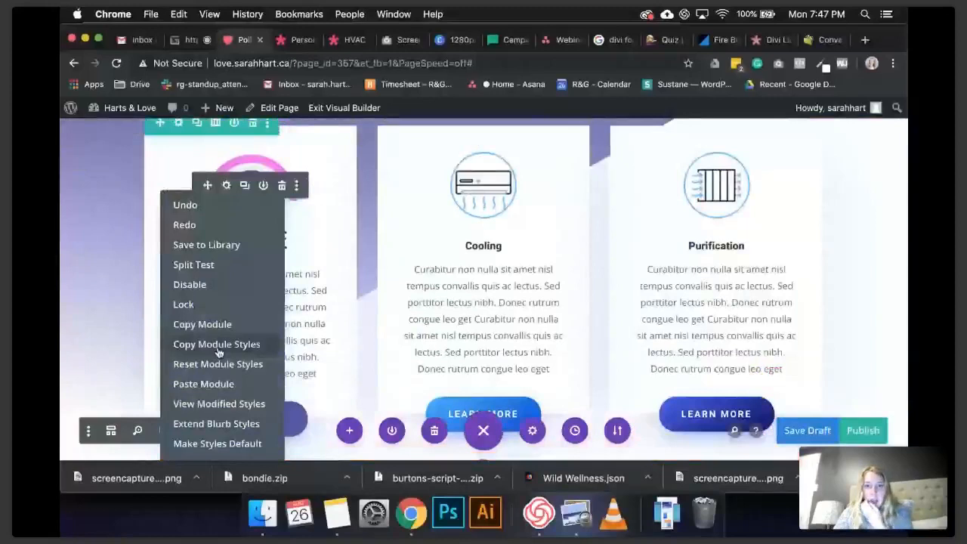
click(218, 345)
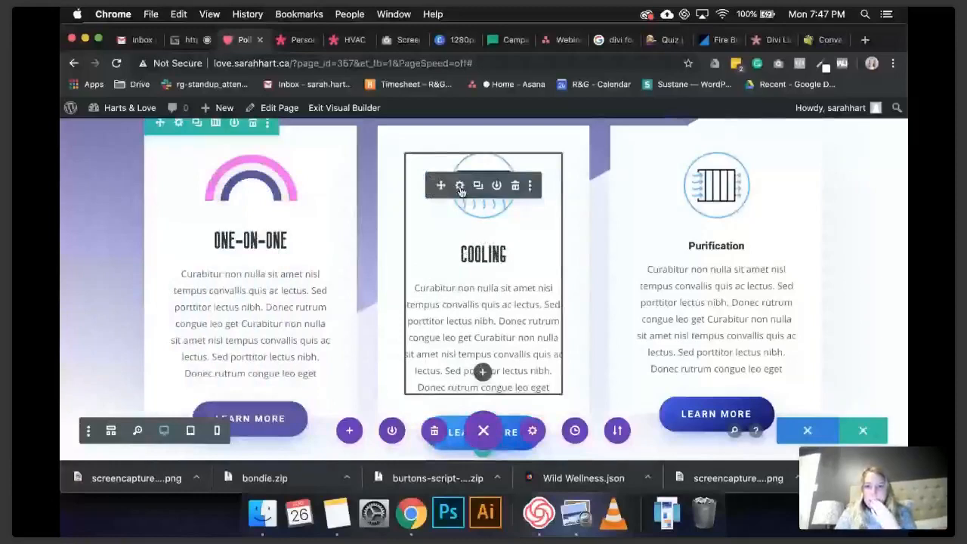
Turn the Cooling card into Group Coaching with the sparkle screenshot as its image and a brand pink Learn More button
click(460, 186)
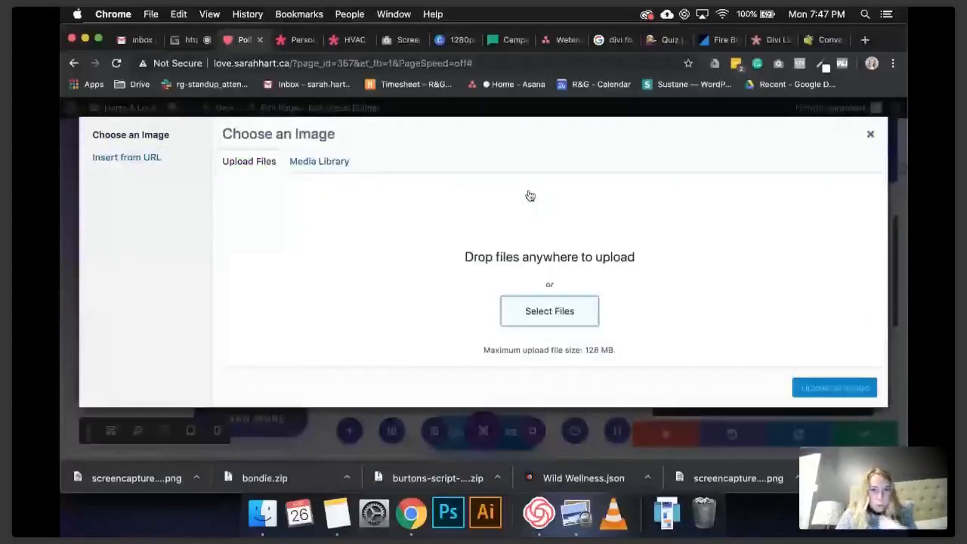
click(416, 138)
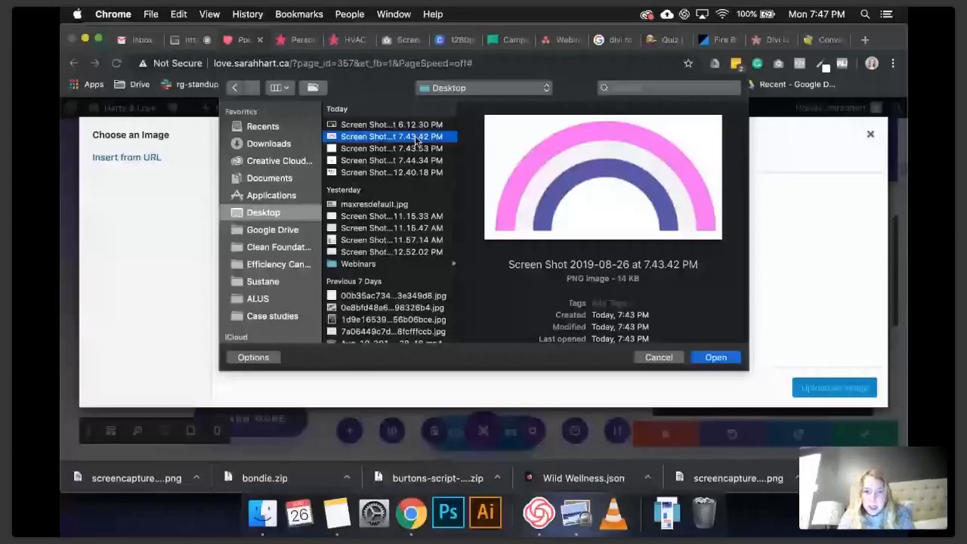
click(694, 358)
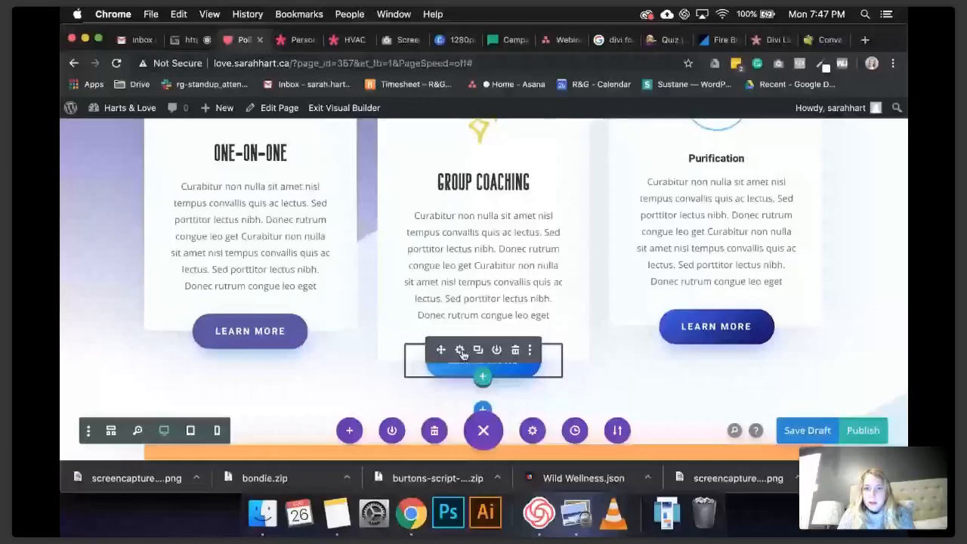
click(460, 350)
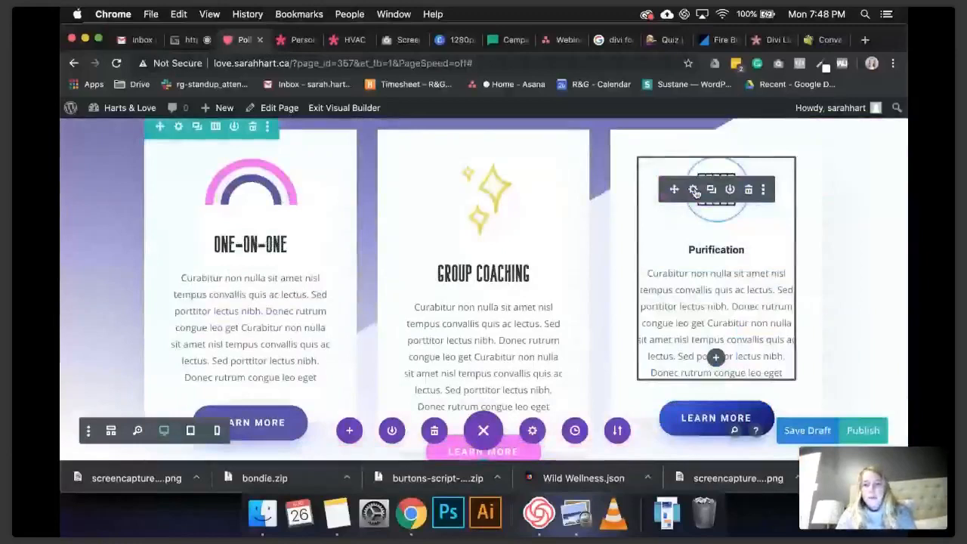
Retitle the Purification blurb Retreats, using the tree screenshot as its image and the same title styling as the other cards
click(694, 191)
triple_click(720, 277)
text(Ret)
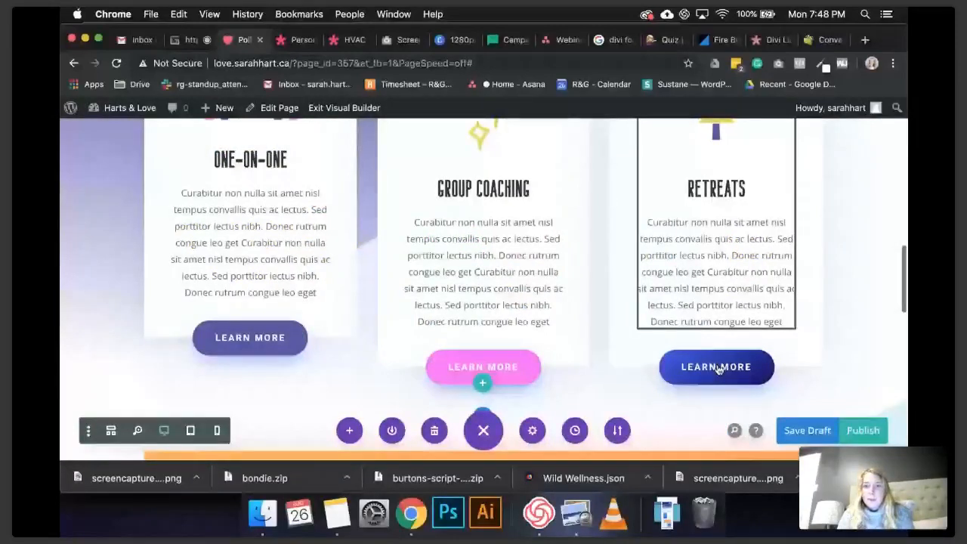
Set the Retreats card's Learn More button background to the brand yellow, save it and review the page down to Testimonials
click(718, 369)
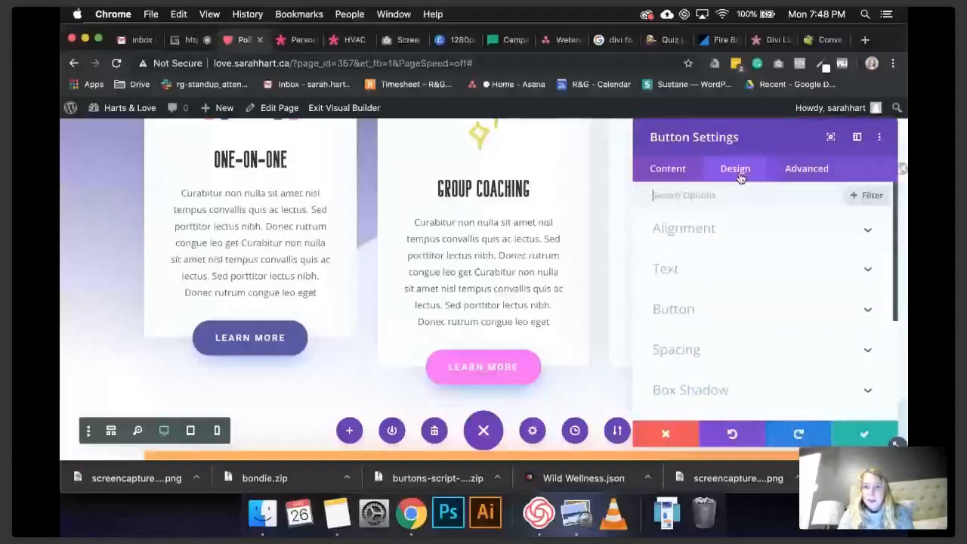
click(775, 311)
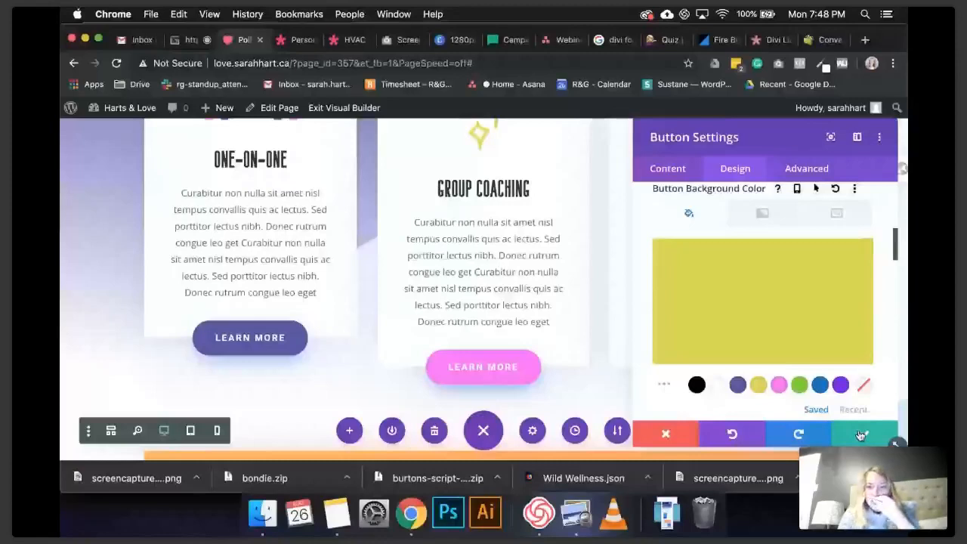
click(861, 435)
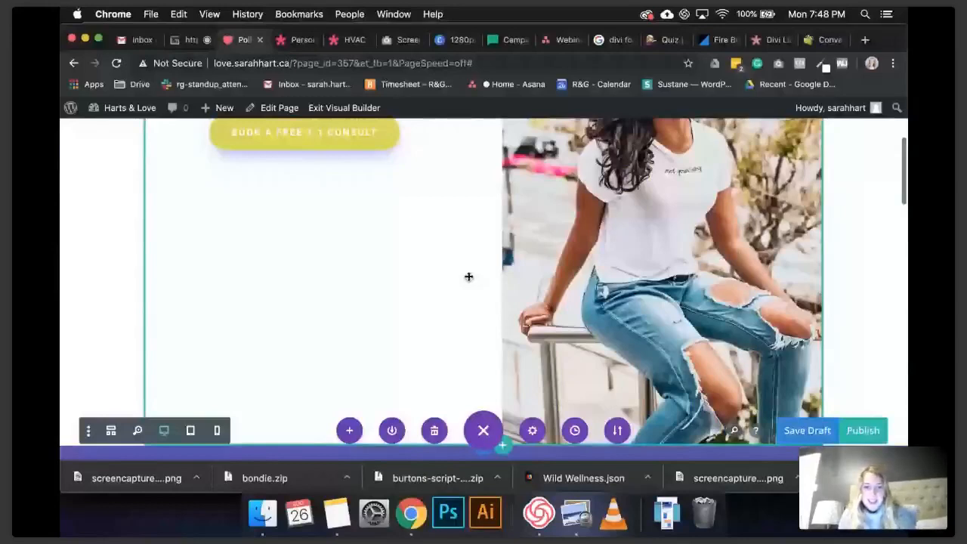
scroll(407, 244, down, 4)
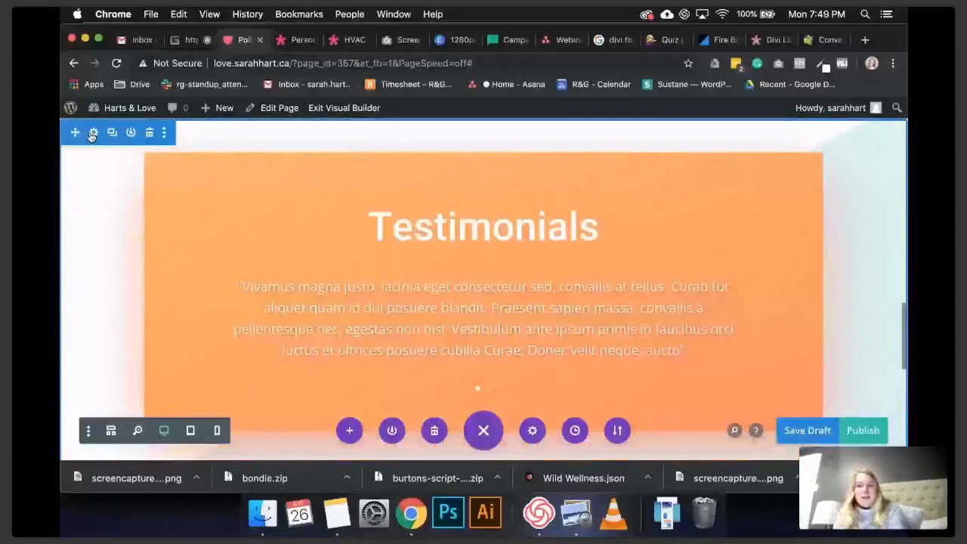
Restyle the Testimonials row with a brand purple-to-pink gradient and a brand pink box shadow, with its title in Bondie
mouse_move(645, 212)
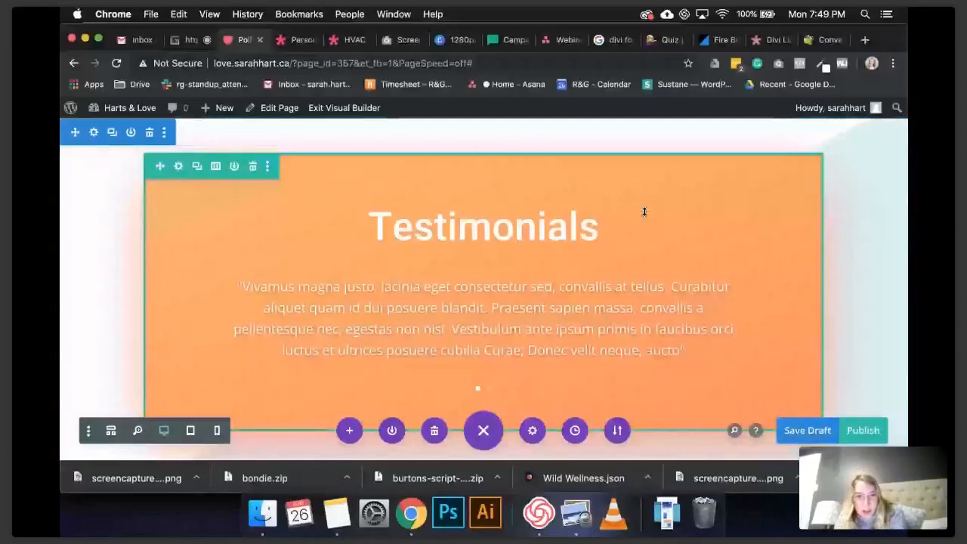
scroll(864, 181, up, 2)
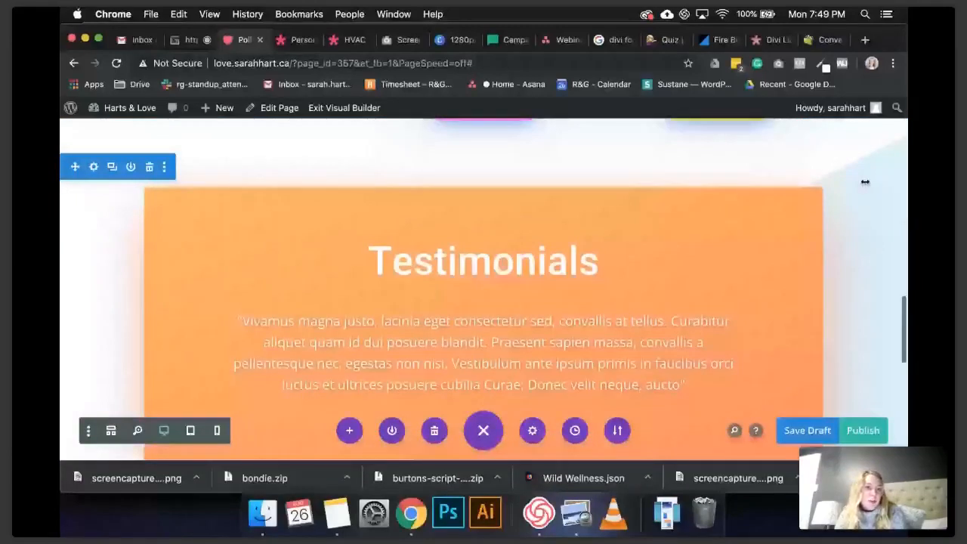
scroll(865, 182, down, 1)
mouse_move(183, 199)
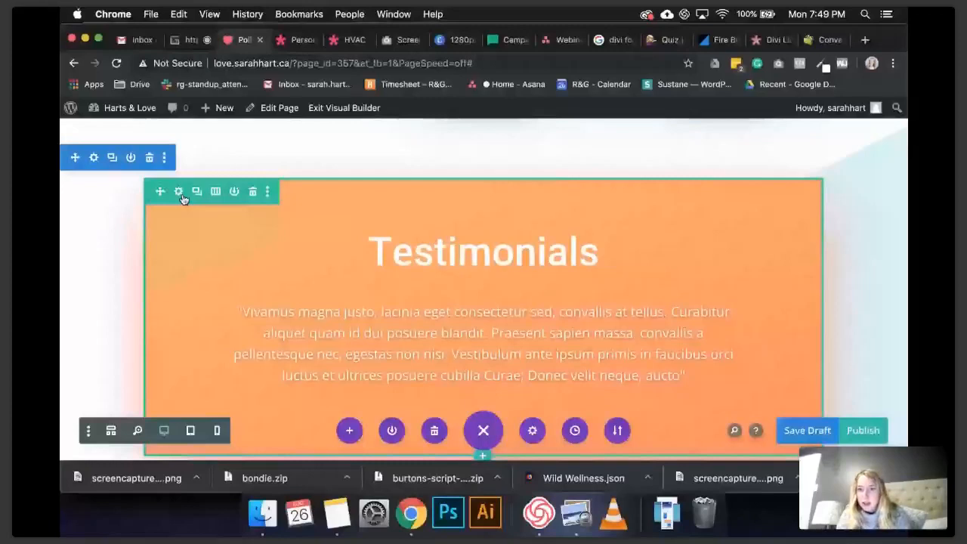
click(179, 192)
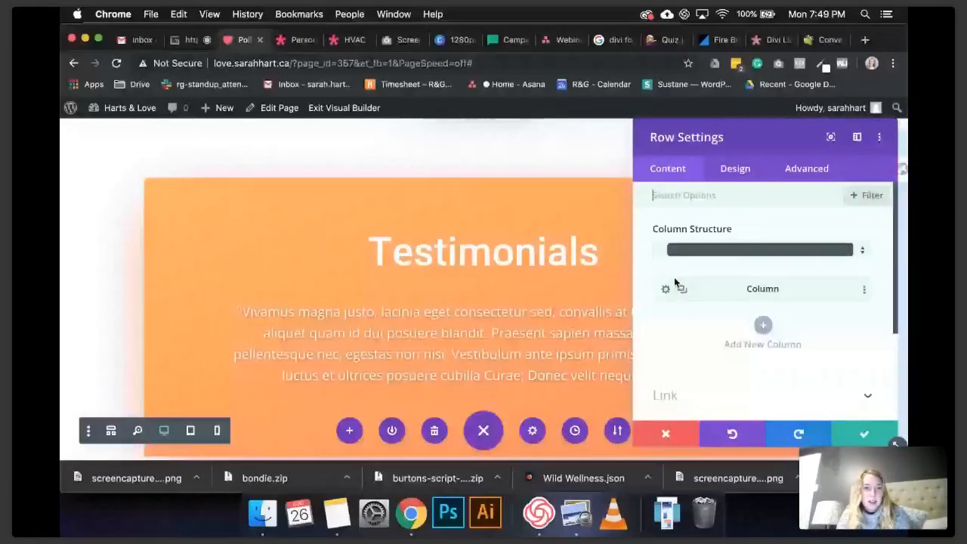
click(666, 434)
scroll(294, 227, up, 2)
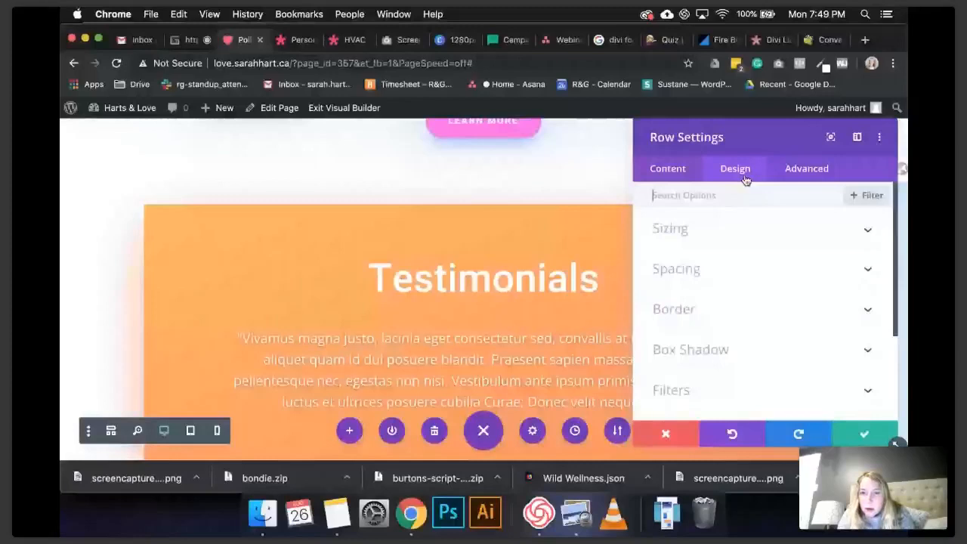
scroll(726, 355, down, 3)
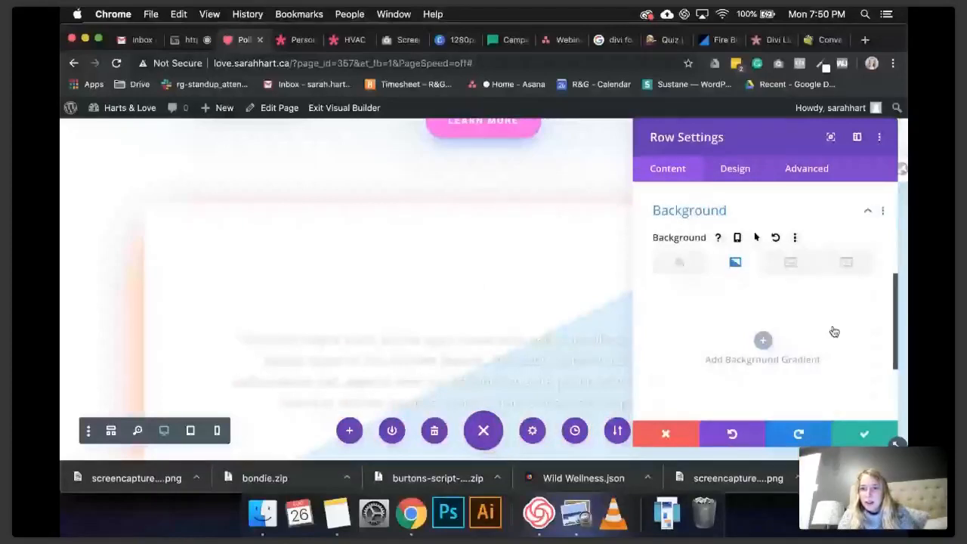
click(832, 331)
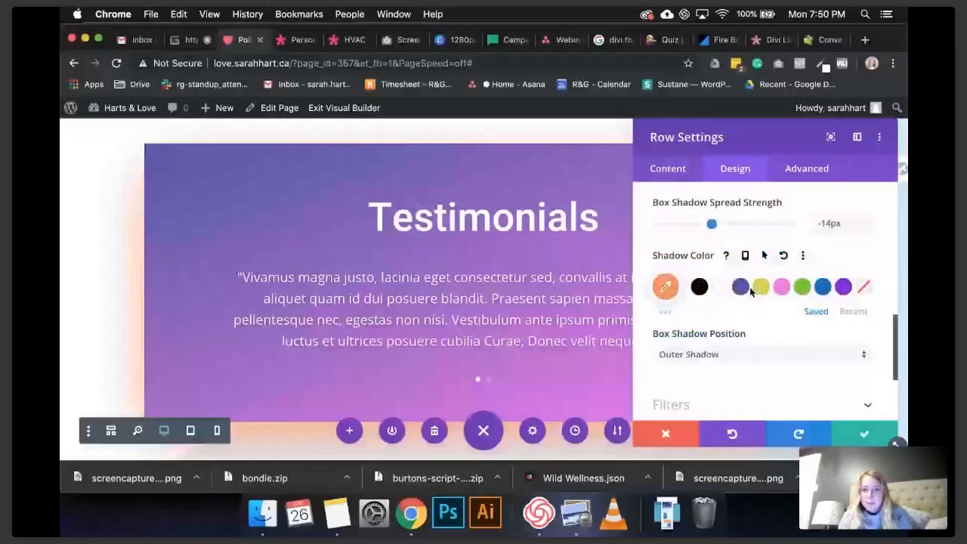
click(782, 287)
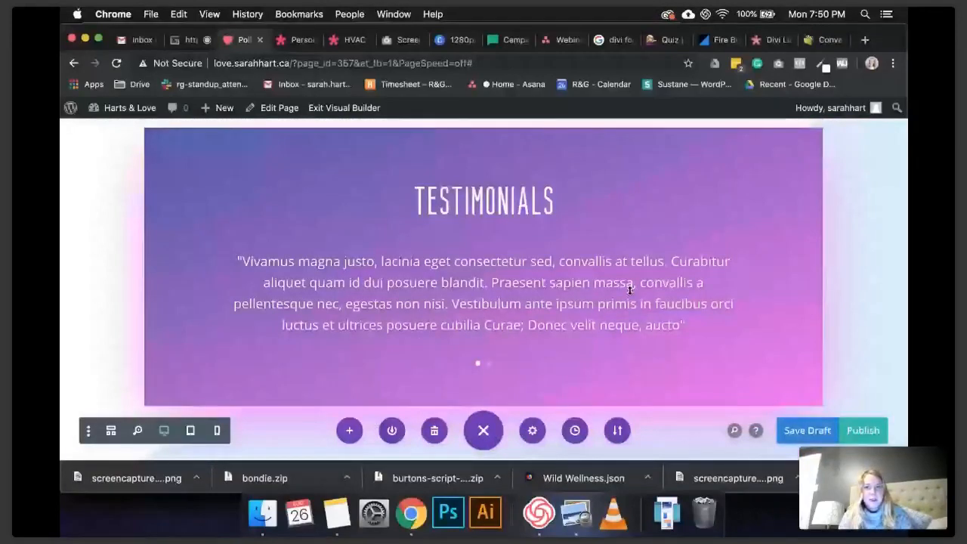
Tint the Get Started section's background and the slanted divider beneath the Testimonials row with semi-transparent brand purple #5753a8
scroll(630, 290, down, 5)
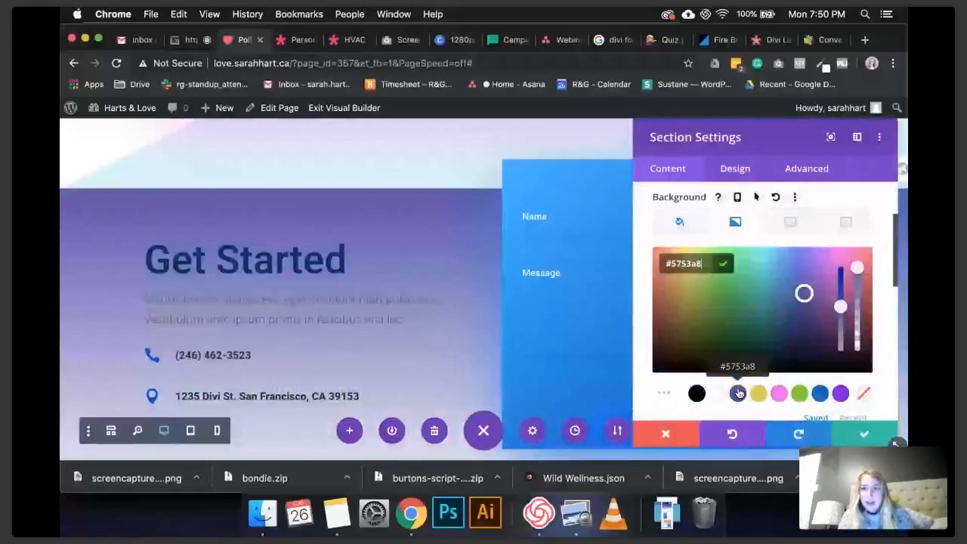
drag(857, 268, 859, 330)
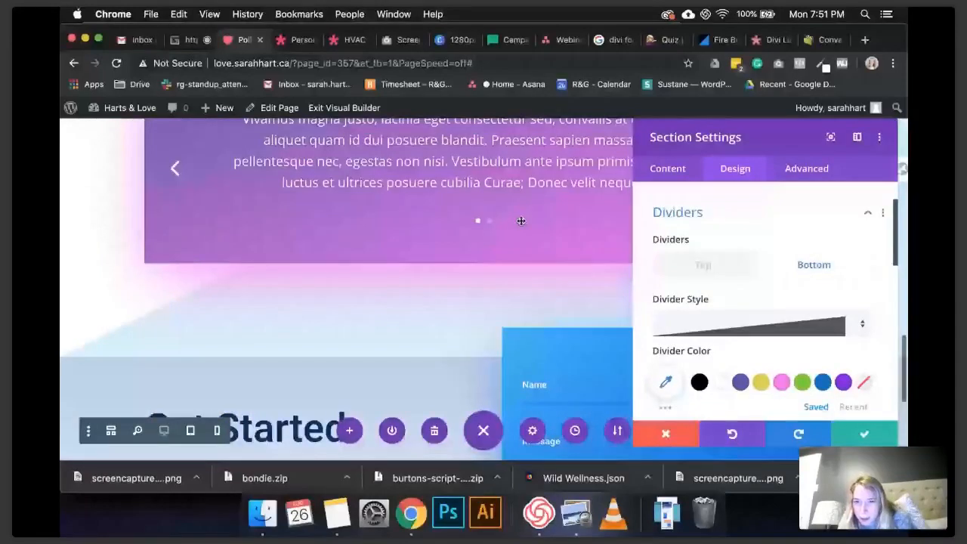
scroll(643, 277, down, 3)
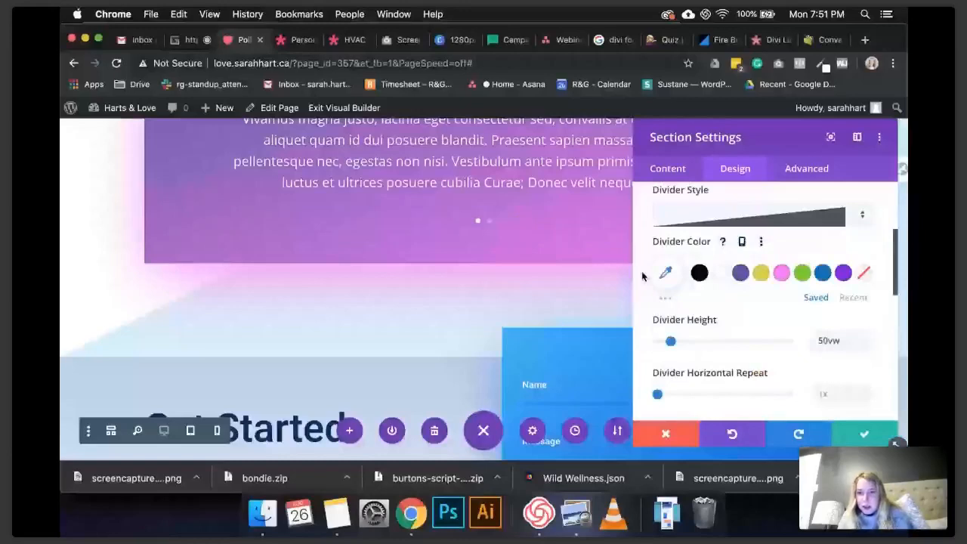
click(675, 353)
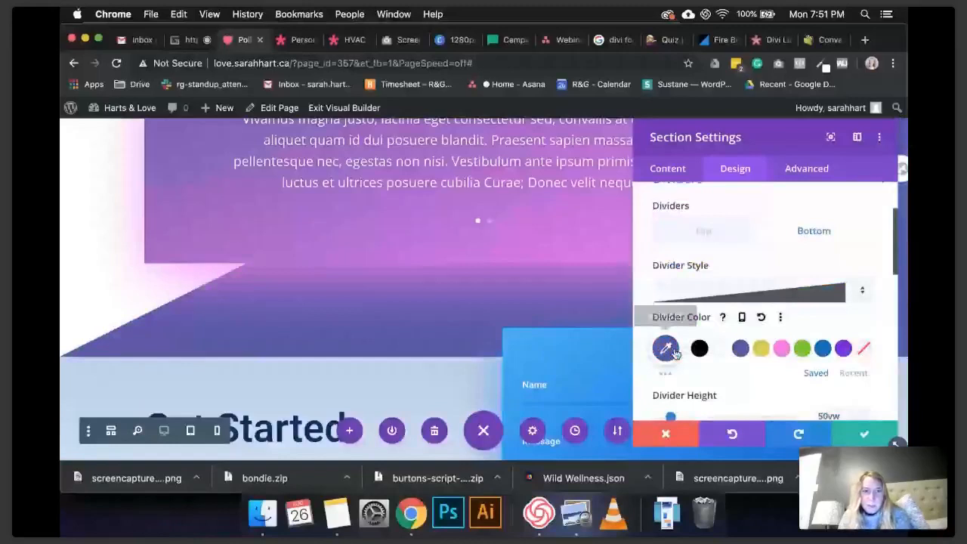
click(666, 349)
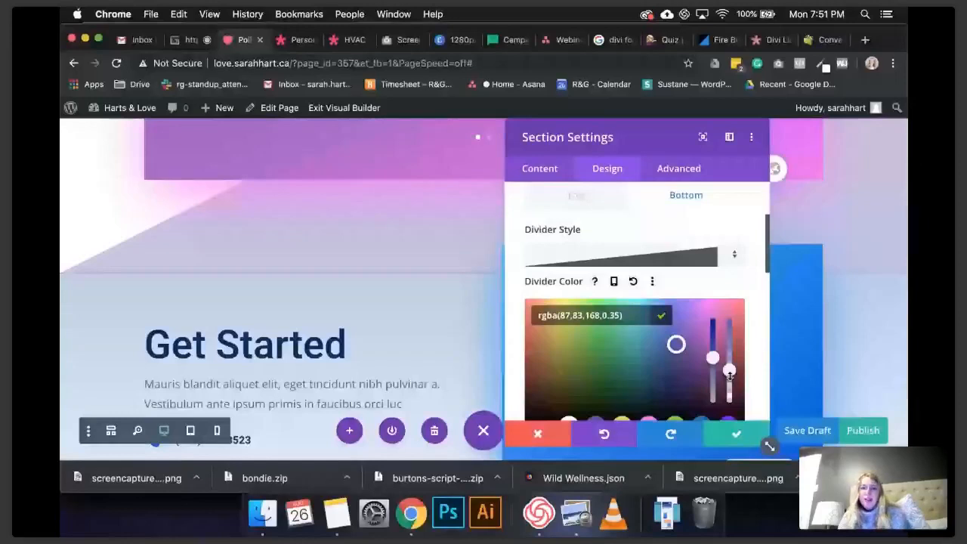
drag(729, 372, 730, 367)
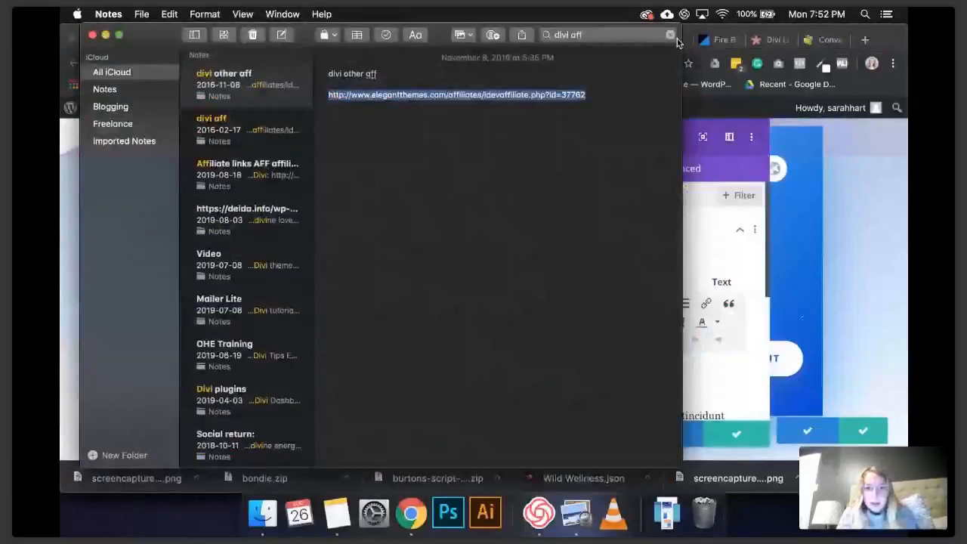
Replace the Get Started heading with "Book a free 1:1 consult" from the Work with me note, and set its font to Bad Script
click(671, 36)
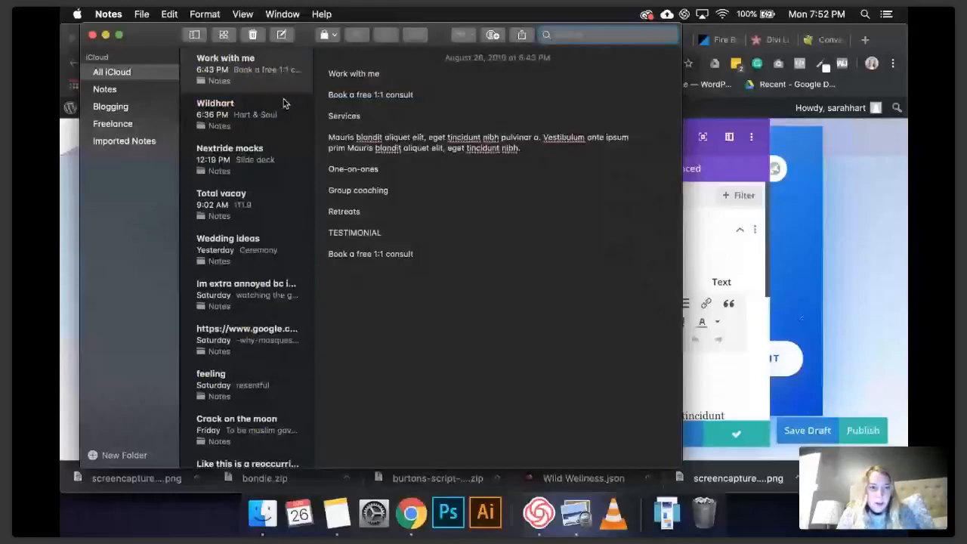
key(super+Tab)
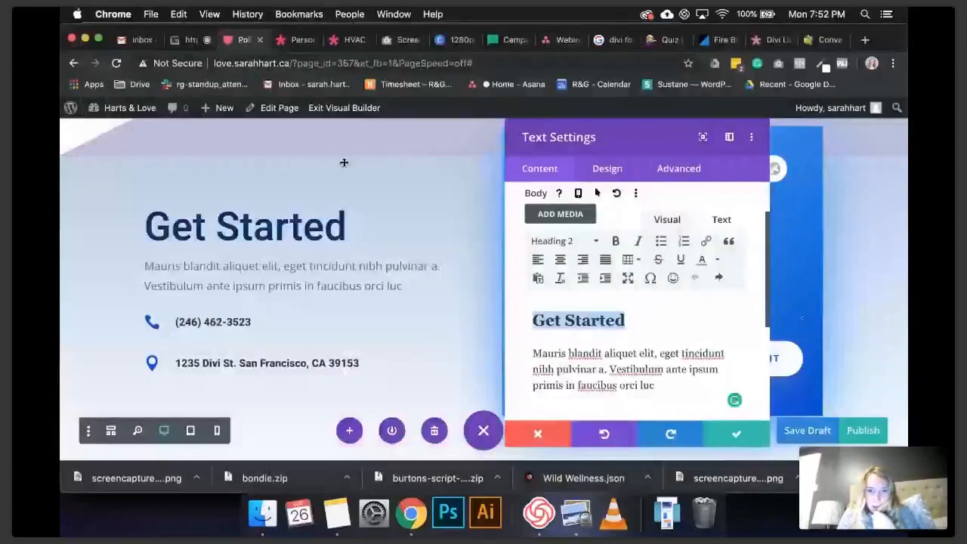
text(Book a free 1:1 consult)
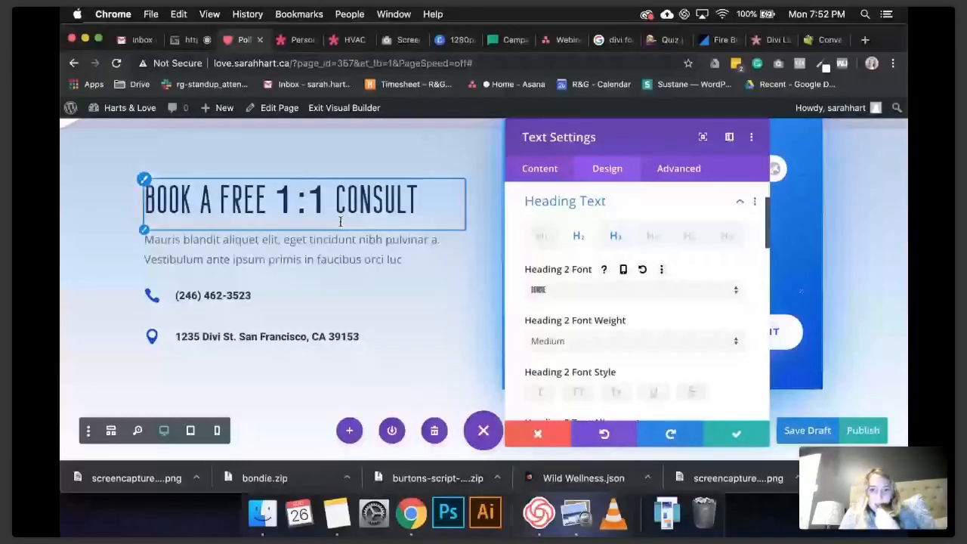
click(642, 291)
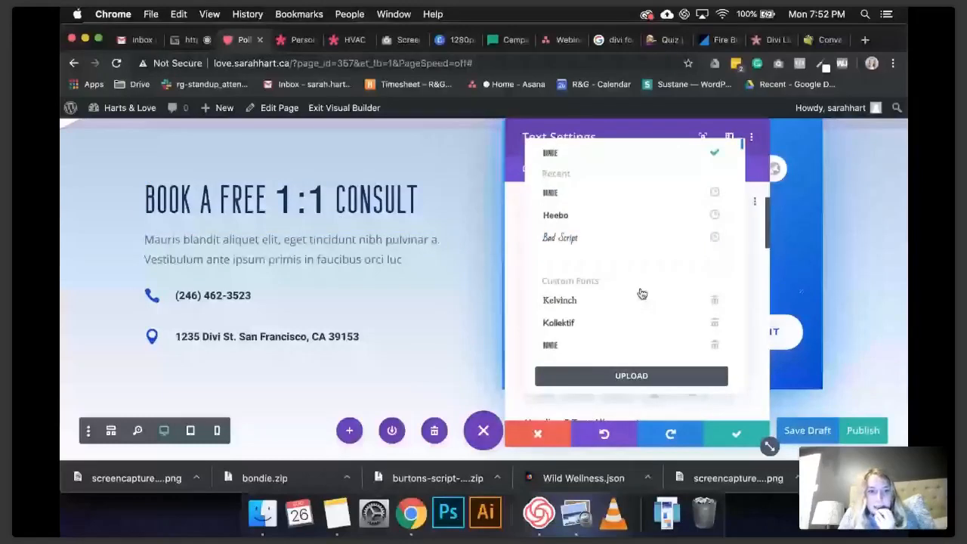
click(597, 237)
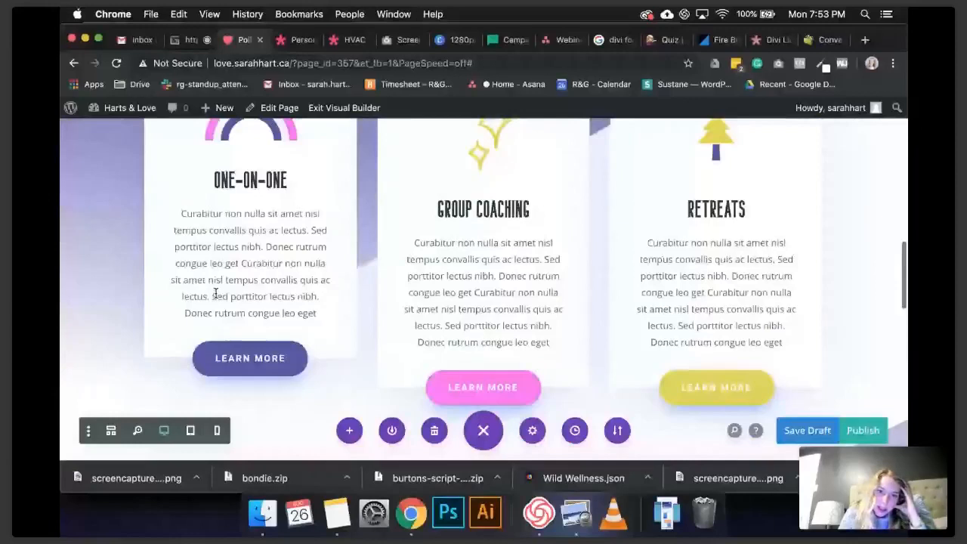
Colour the "Book a free 1:1 consult" heading brand purple and enlarge its text
scroll(216, 293, up, 5)
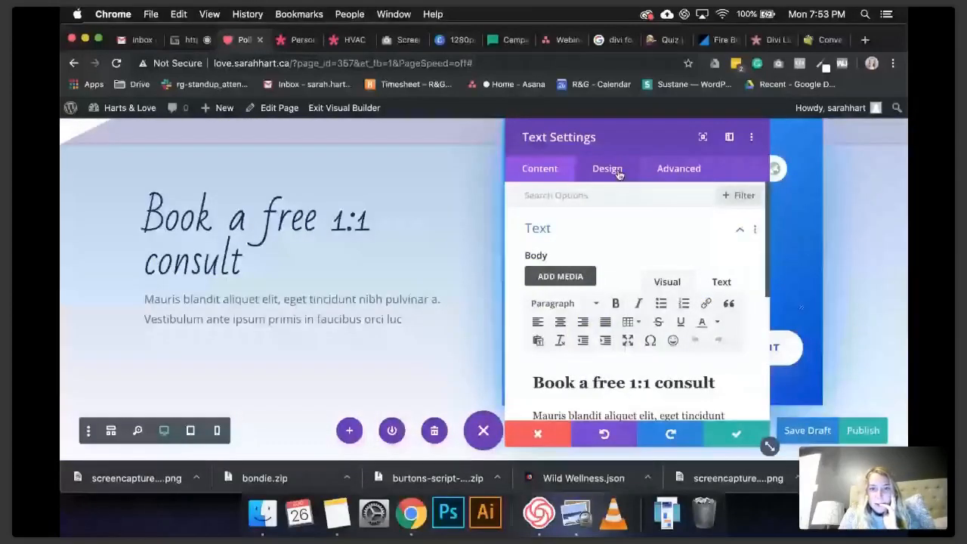
click(609, 169)
scroll(605, 349, down, 5)
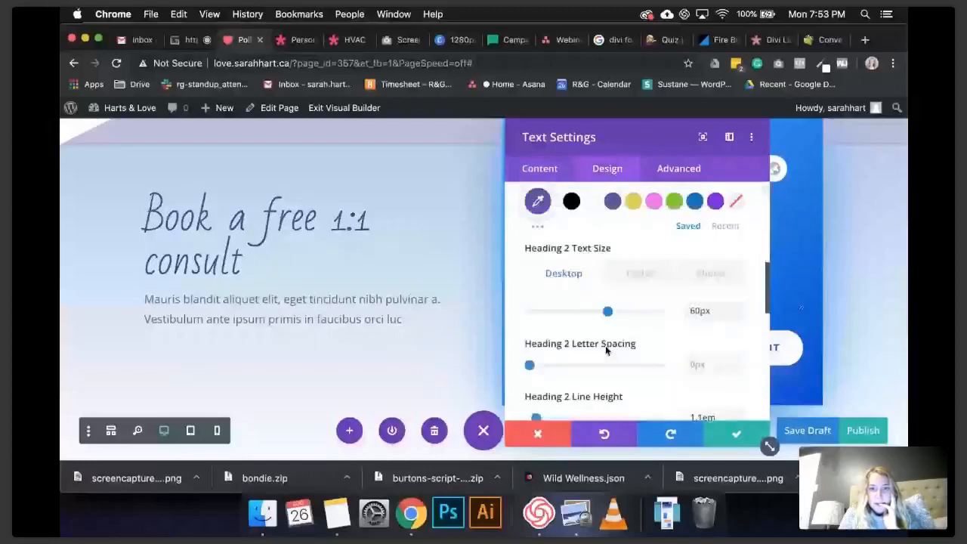
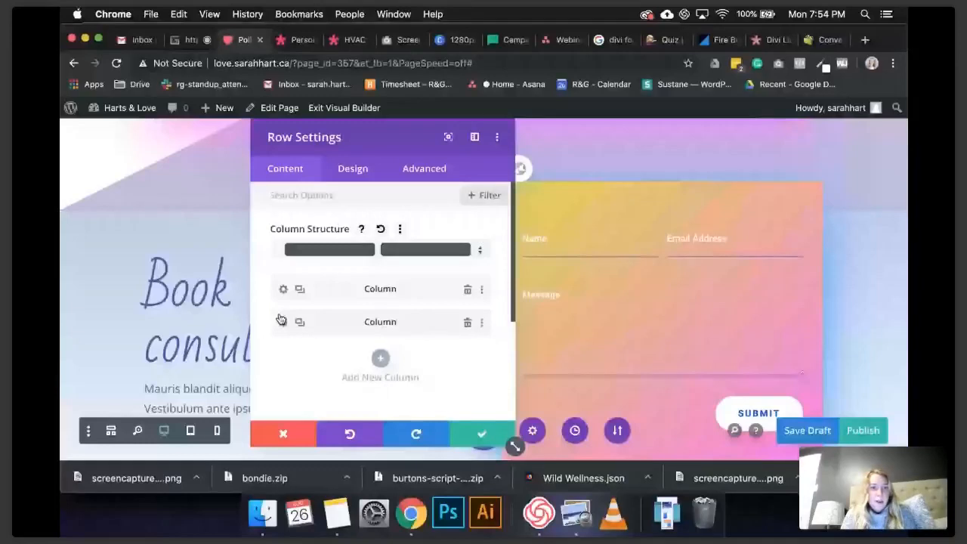
Restyle the contact form with a brand yellow-to-pink gradient and pink shadow, and recolour the Submit button's text purple
click(283, 434)
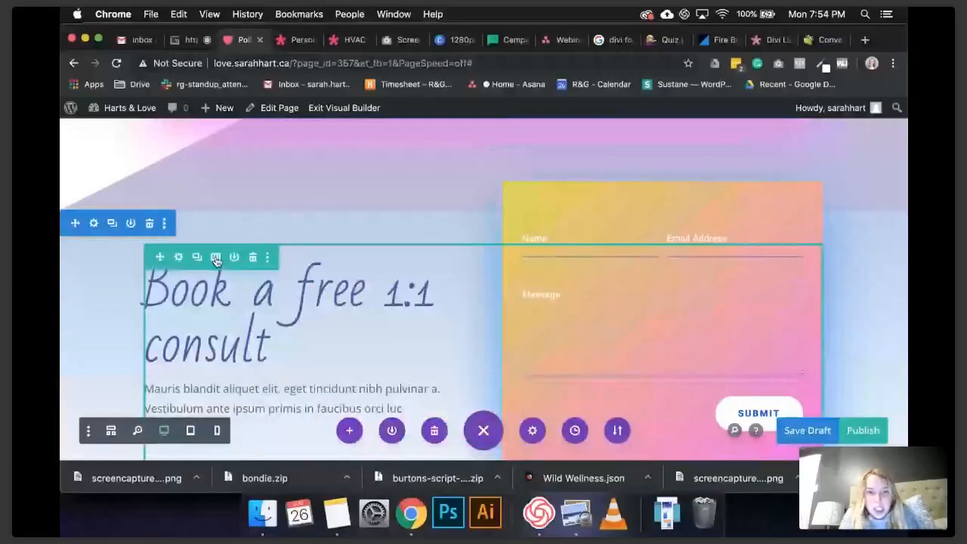
click(216, 258)
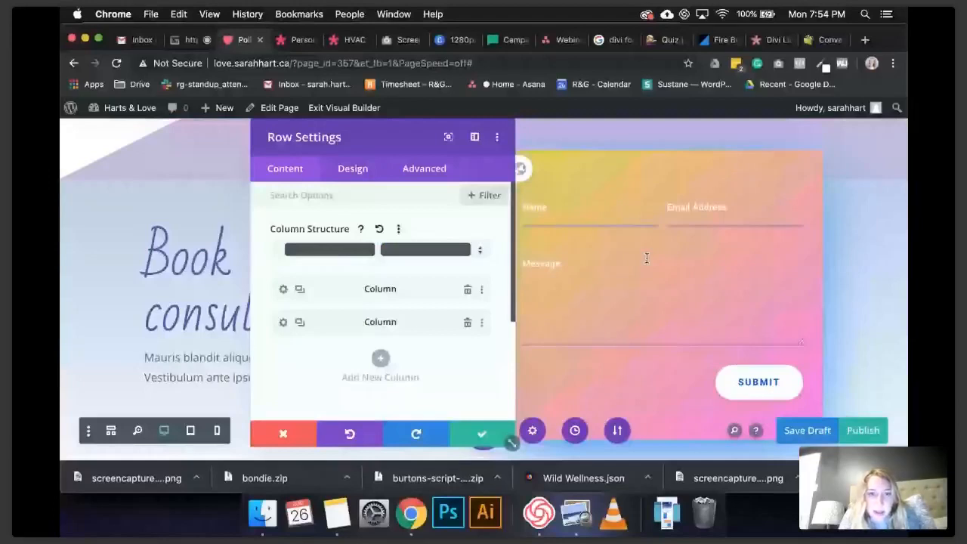
click(378, 357)
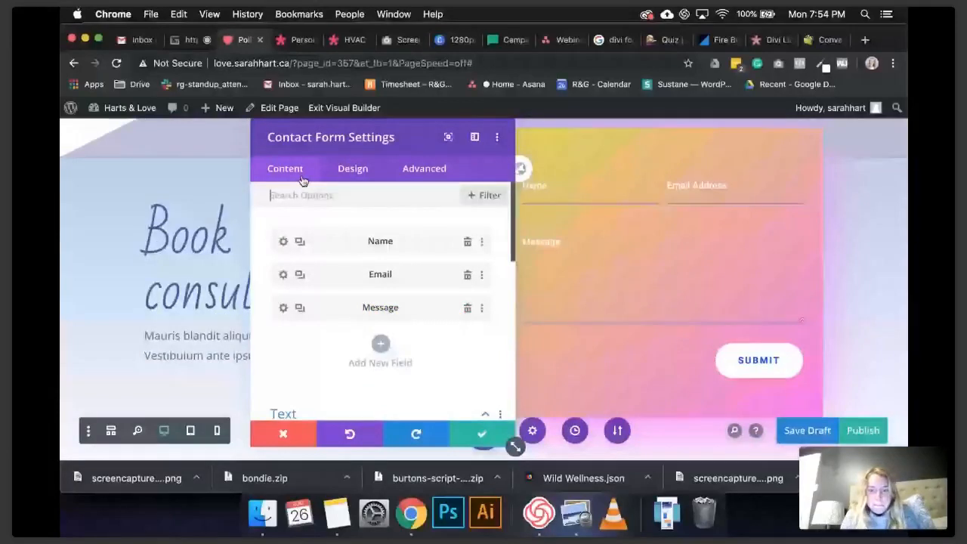
click(353, 169)
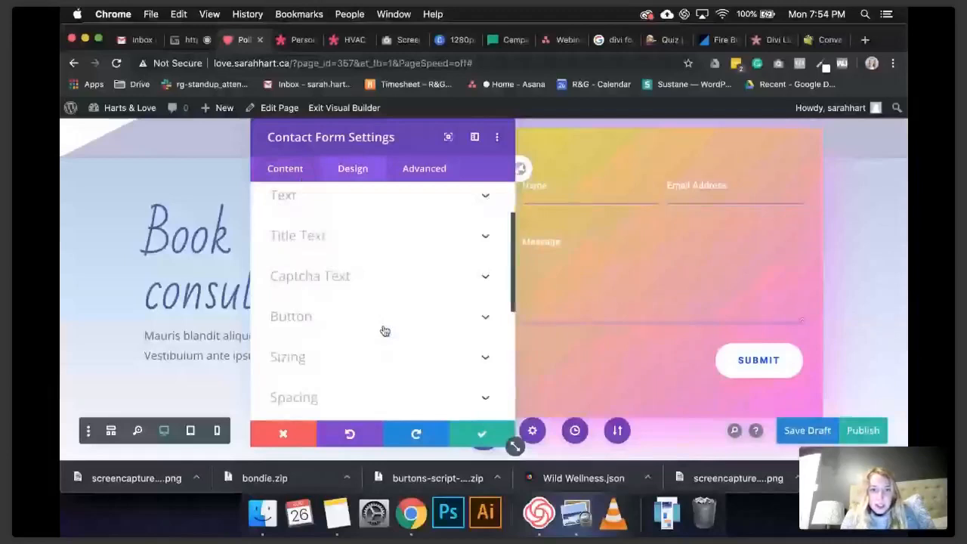
click(383, 331)
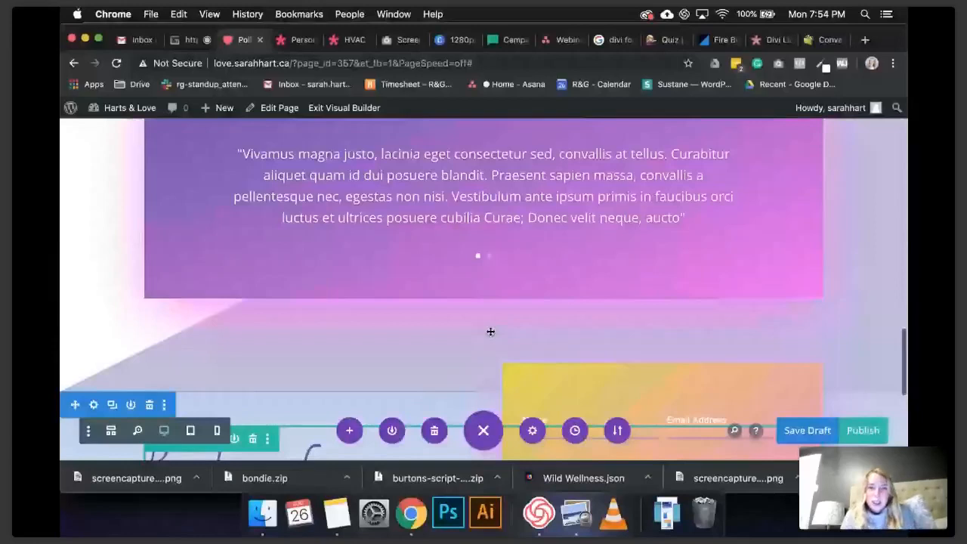
Review the page from Testimonials and the contact form back up to the hero, and check the webinar chat for questions
scroll(490, 332, up, 2)
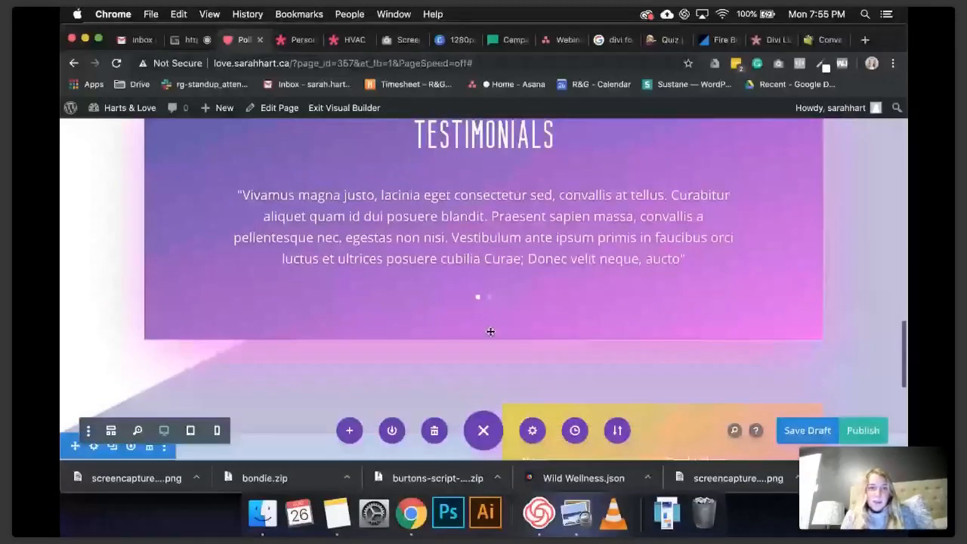
scroll(491, 332, down, 6)
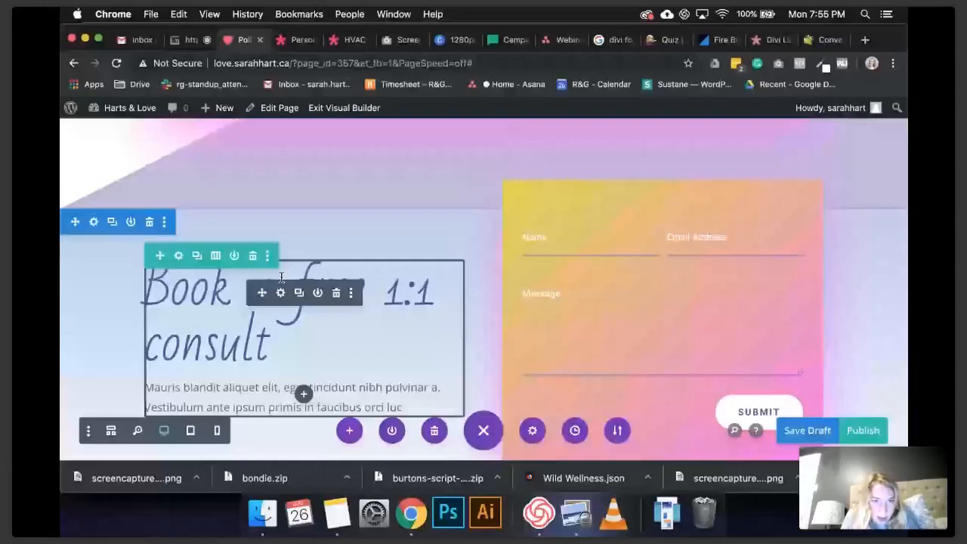
click(179, 256)
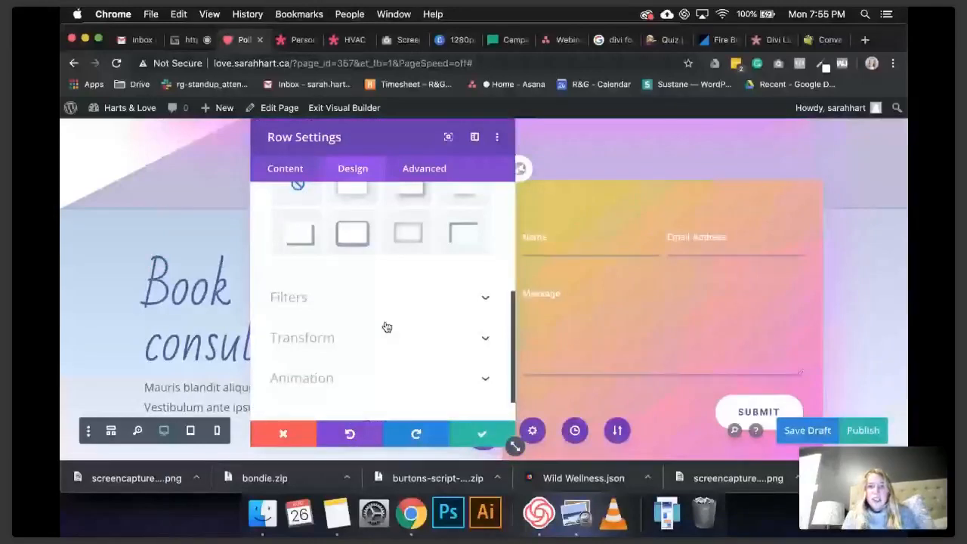
click(482, 434)
scroll(465, 317, down, 2)
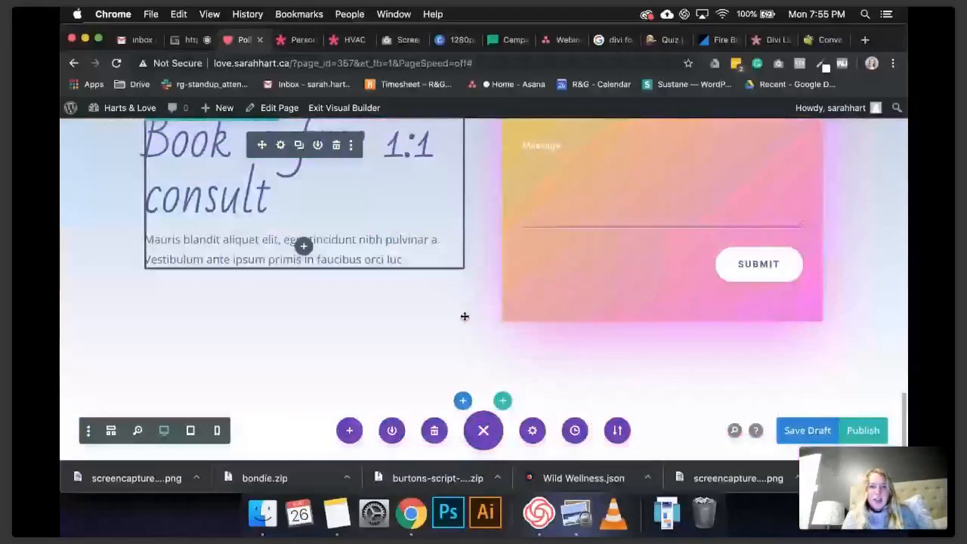
scroll(464, 317, up, 10)
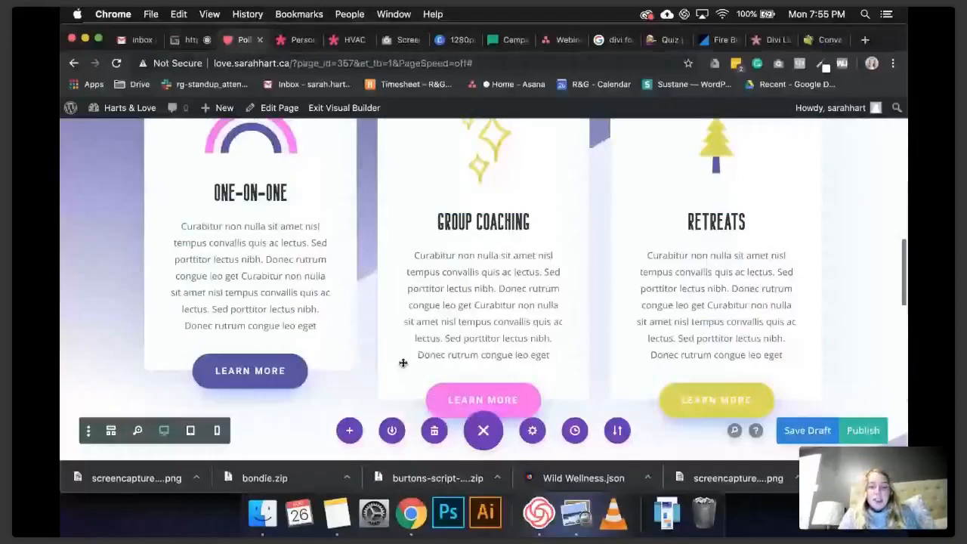
click(187, 40)
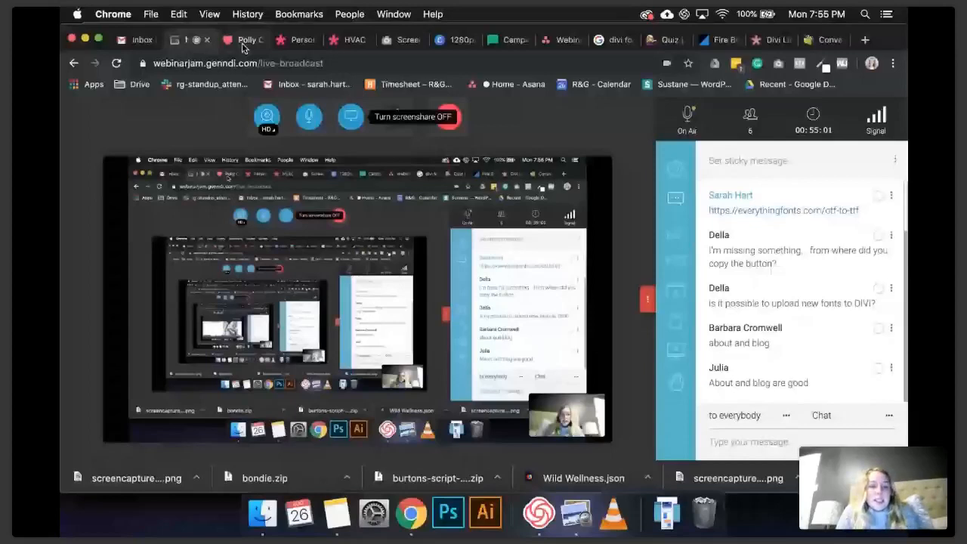
click(246, 40)
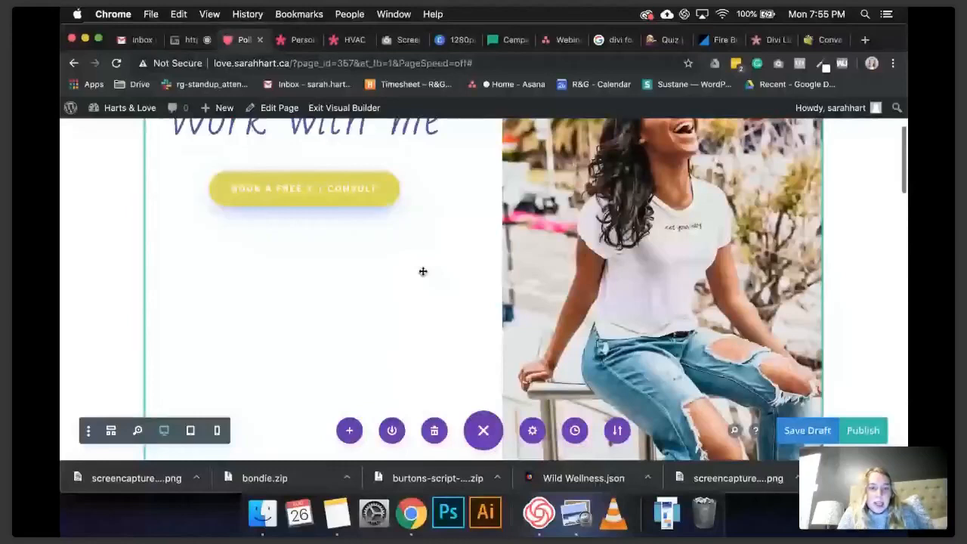
scroll(424, 271, up, 4)
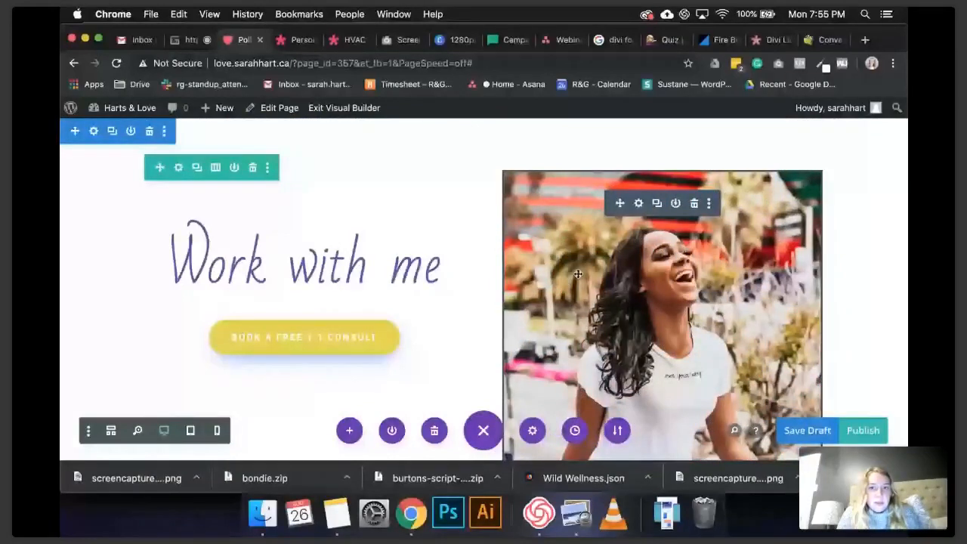
Try top margins of -56px and 15px on the Services section and discard the changes
scroll(572, 250, down, 5)
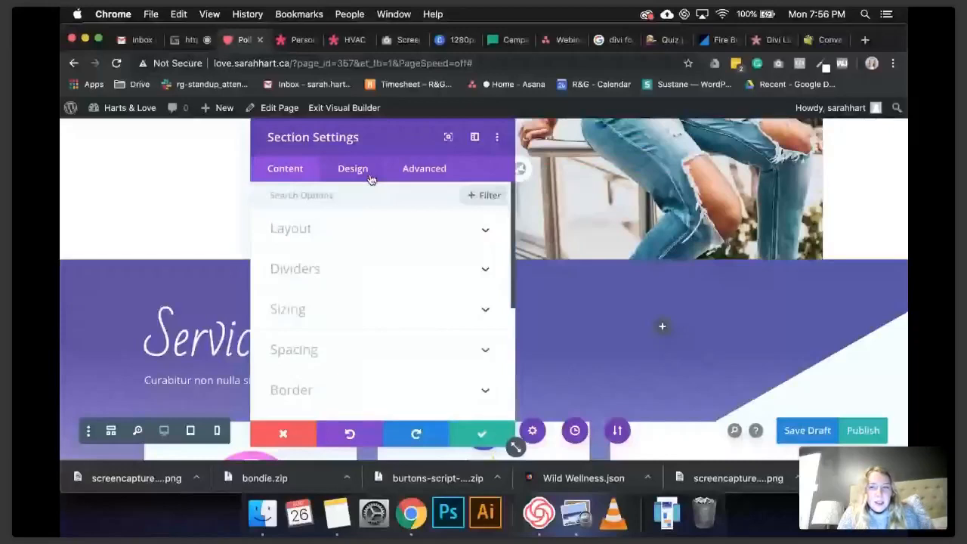
click(370, 179)
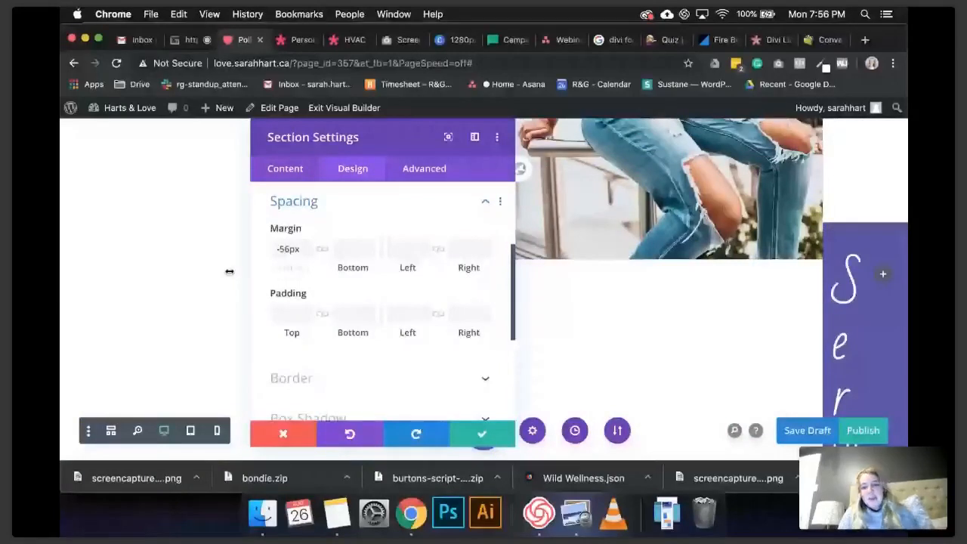
drag(229, 272, 300, 429)
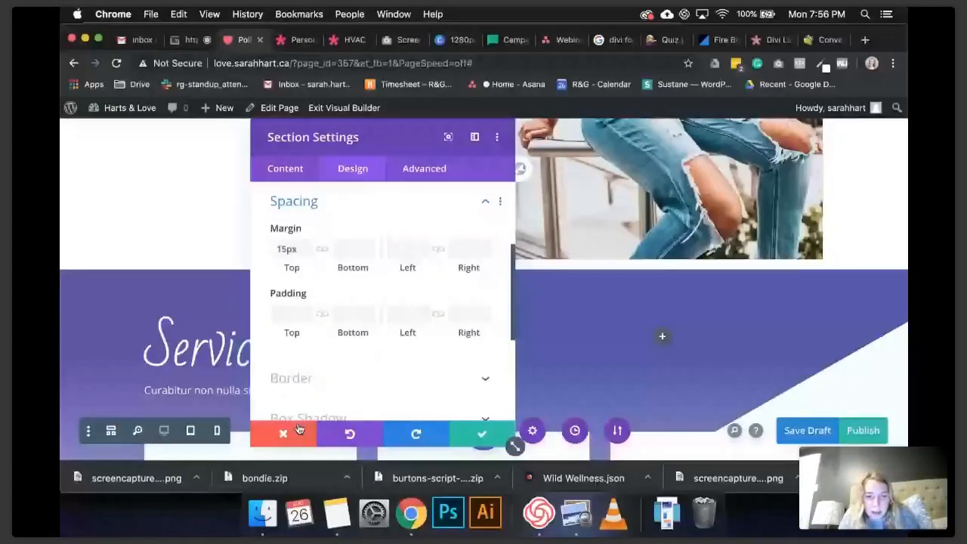
click(283, 433)
Try placing a second "Work with me" heading between the hero photo and the Services section
click(482, 315)
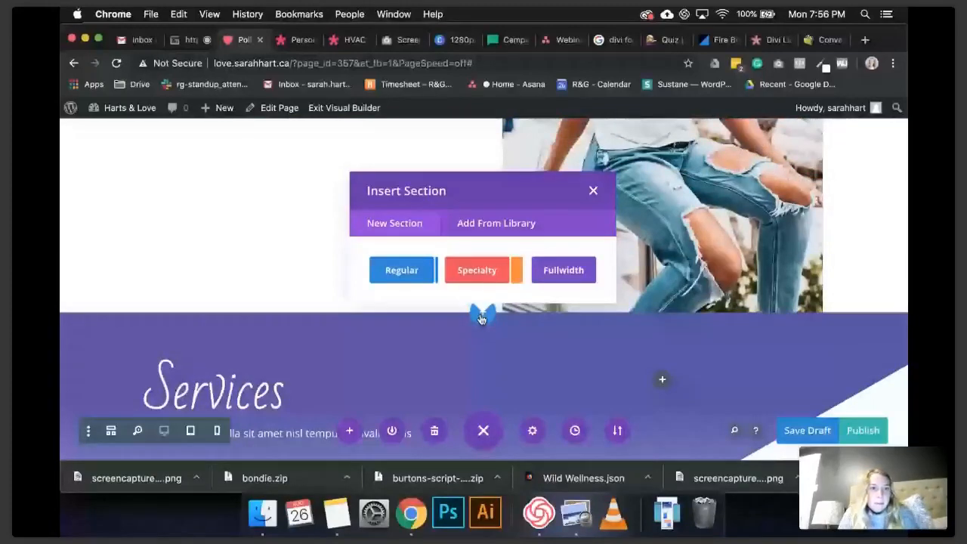
scroll(410, 164, up, 5)
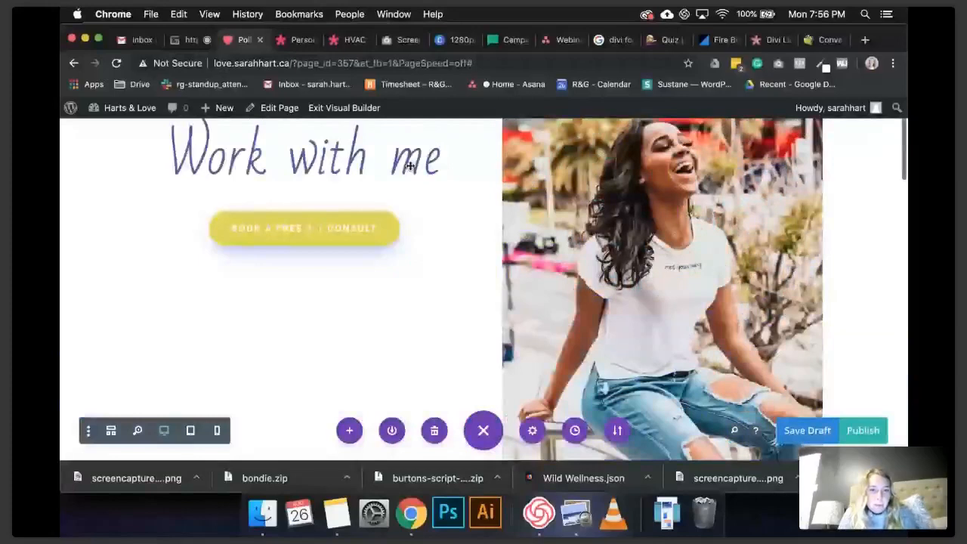
scroll(352, 353, up, 2)
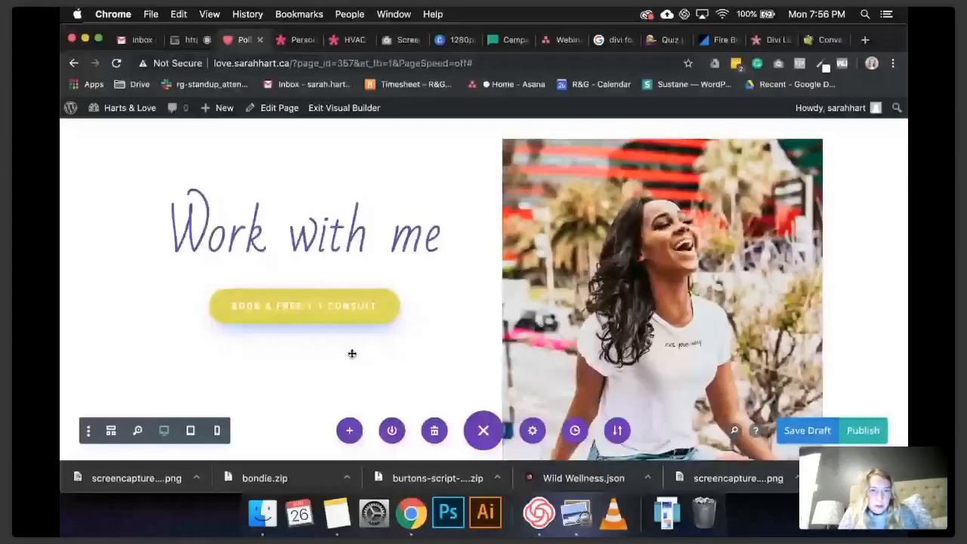
scroll(352, 354, down, 5)
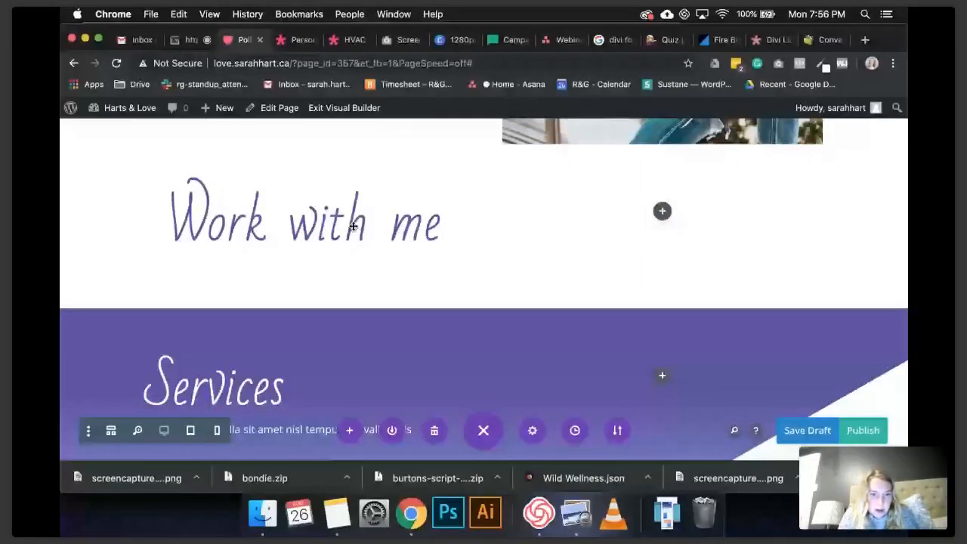
scroll(353, 225, up, 1)
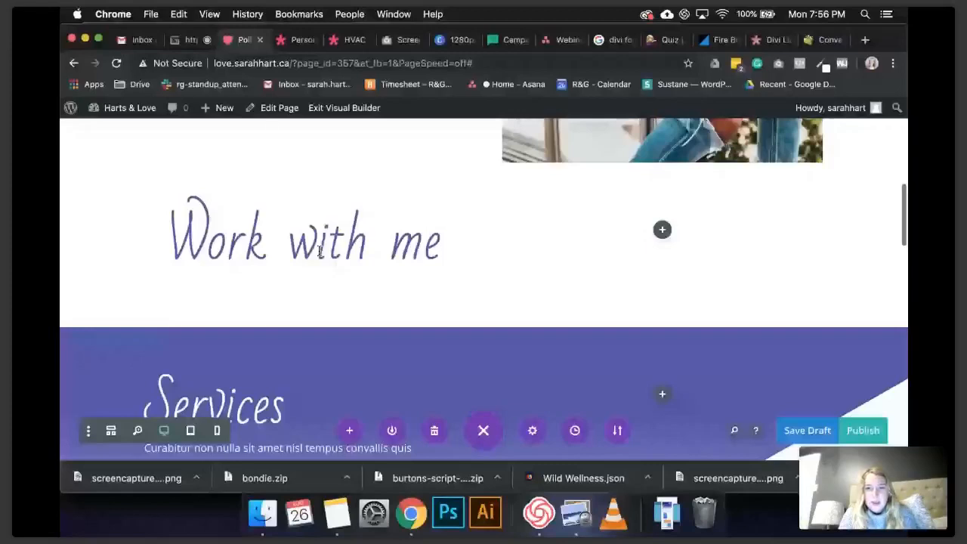
Adjust the section spacing so the hero photo sits flush against the Services section, and save the page
scroll(320, 252, up, 5)
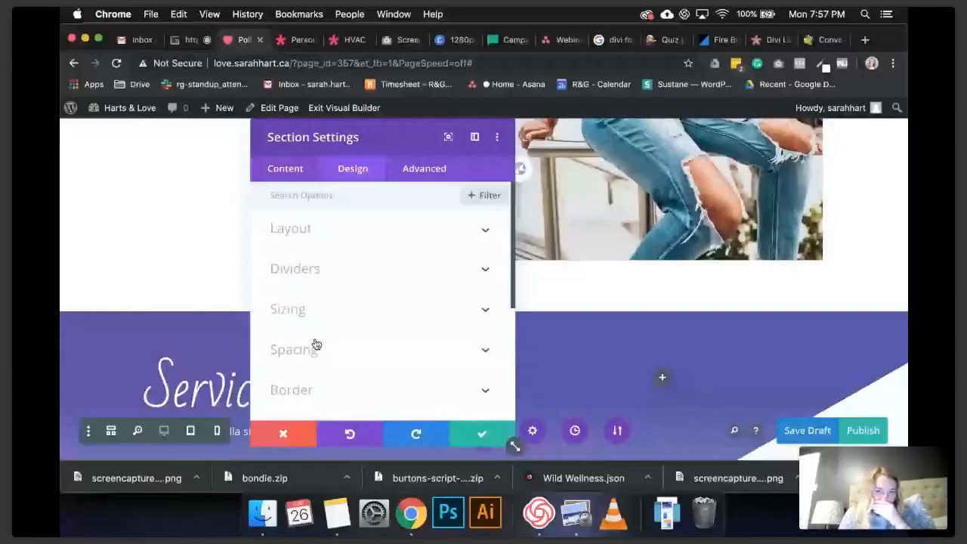
click(316, 347)
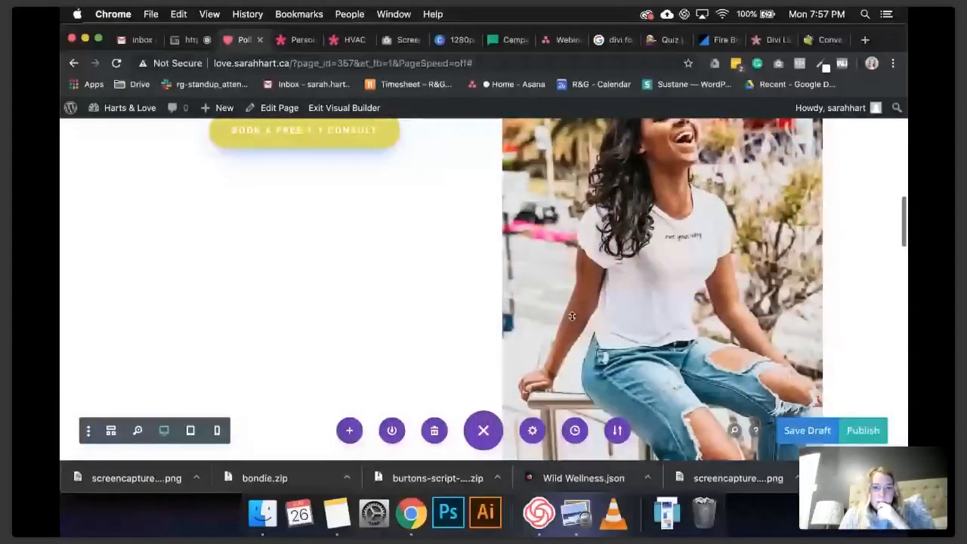
scroll(572, 316, down, 5)
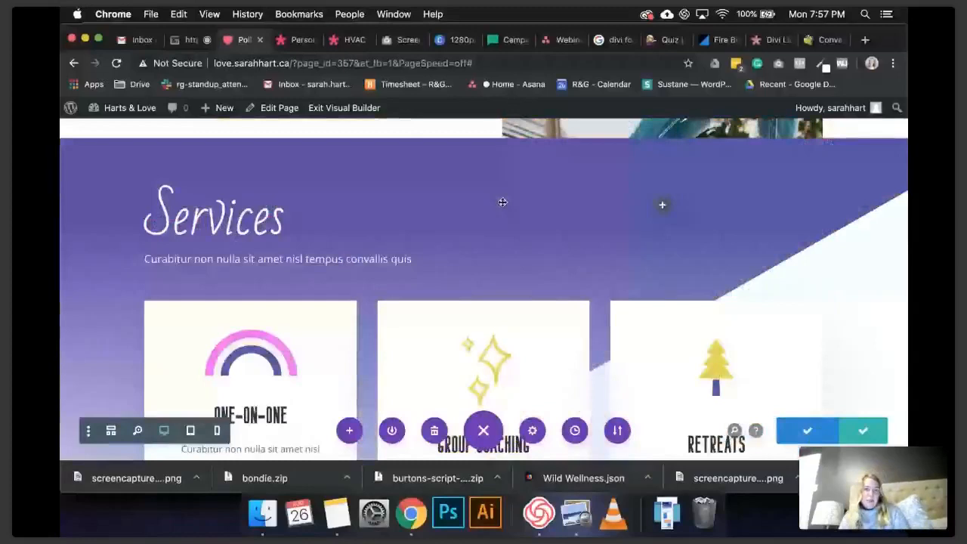
Review the finished page from the hero down to the testimonials and contact form, and return to the hero
scroll(503, 203, up, 5)
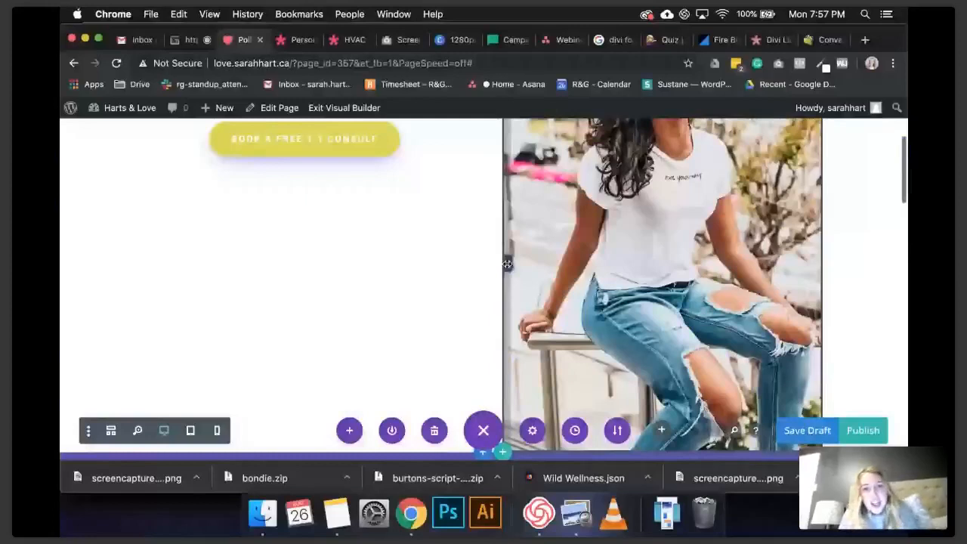
scroll(507, 264, up, 3)
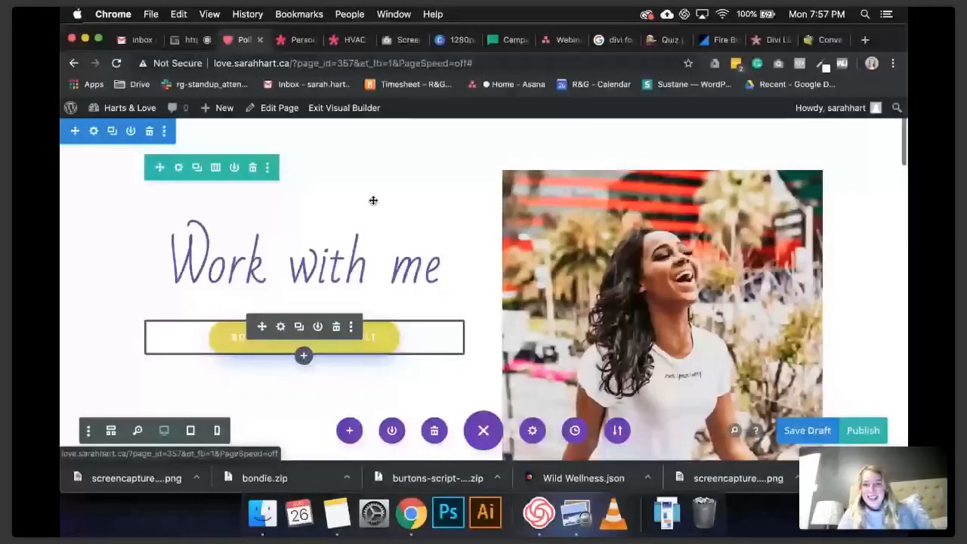
scroll(372, 219, down, 15)
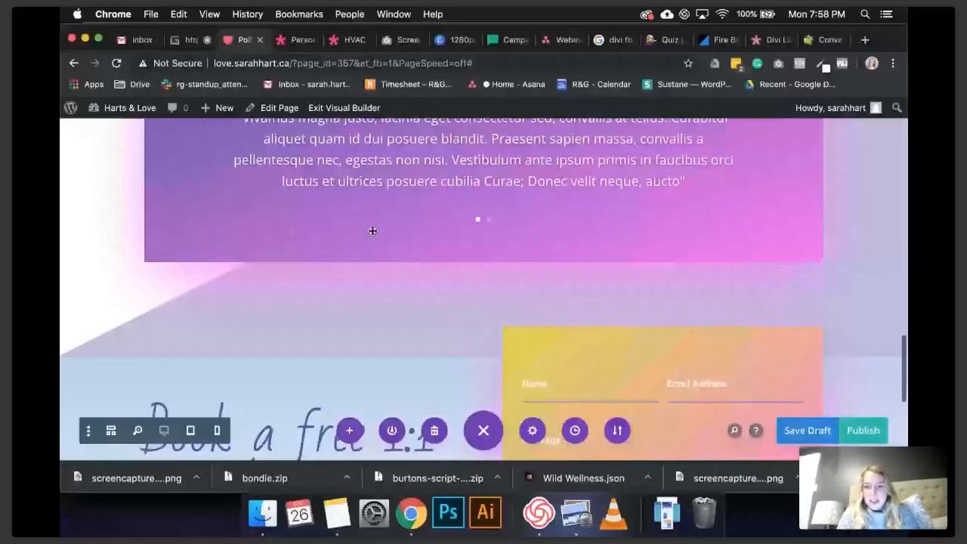
scroll(372, 229, up, 15)
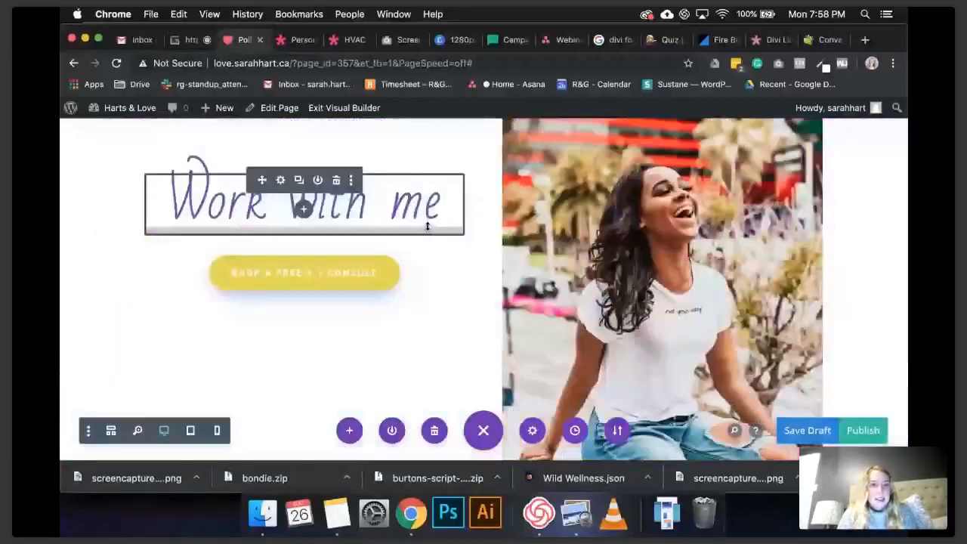